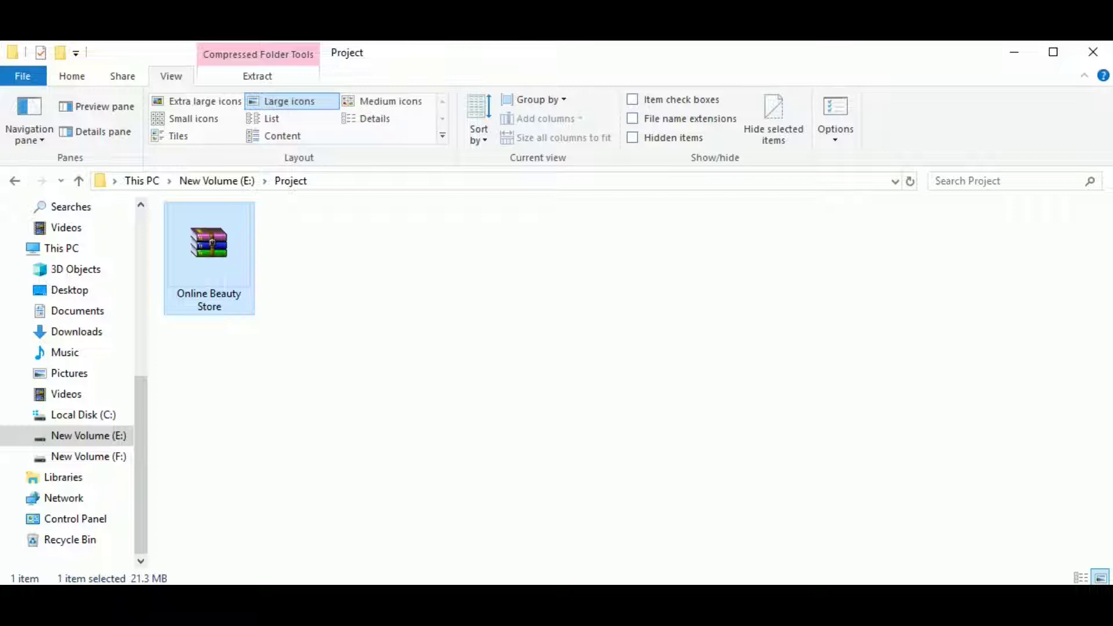
Extract the Online Beauty Store archive here and open its Database folder with online_beauty_store.sql
right_click(203, 266)
left_click(260, 339)
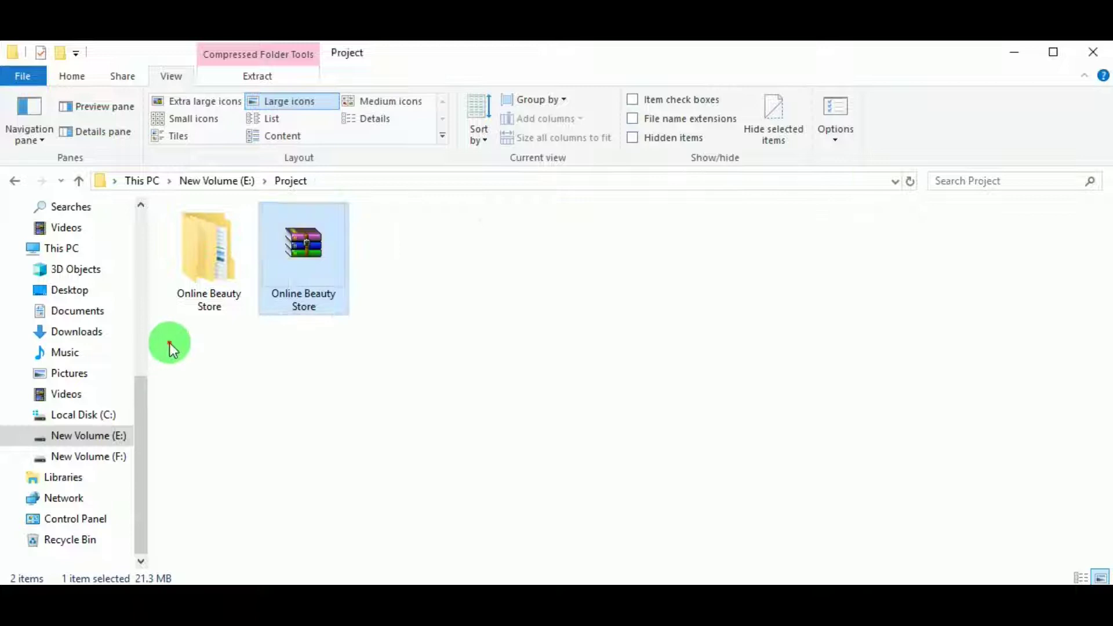
left_click(186, 283)
double_click(186, 283)
left_click(230, 241)
double_click(231, 241)
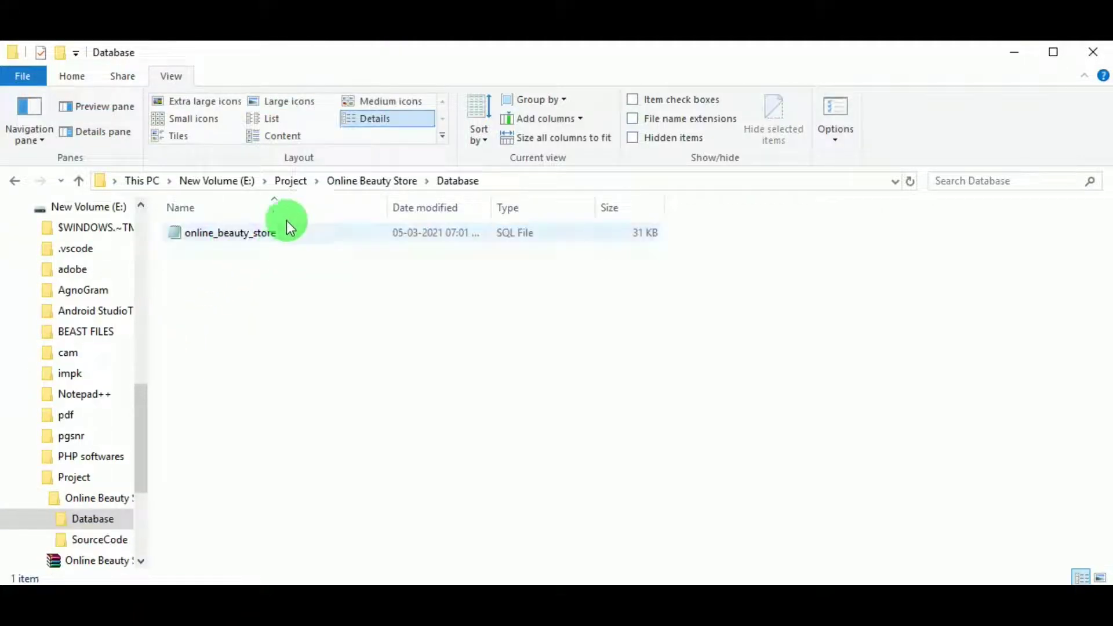
Browse through the SourceCode folder's 78 PHP and asset items
left_click(385, 180)
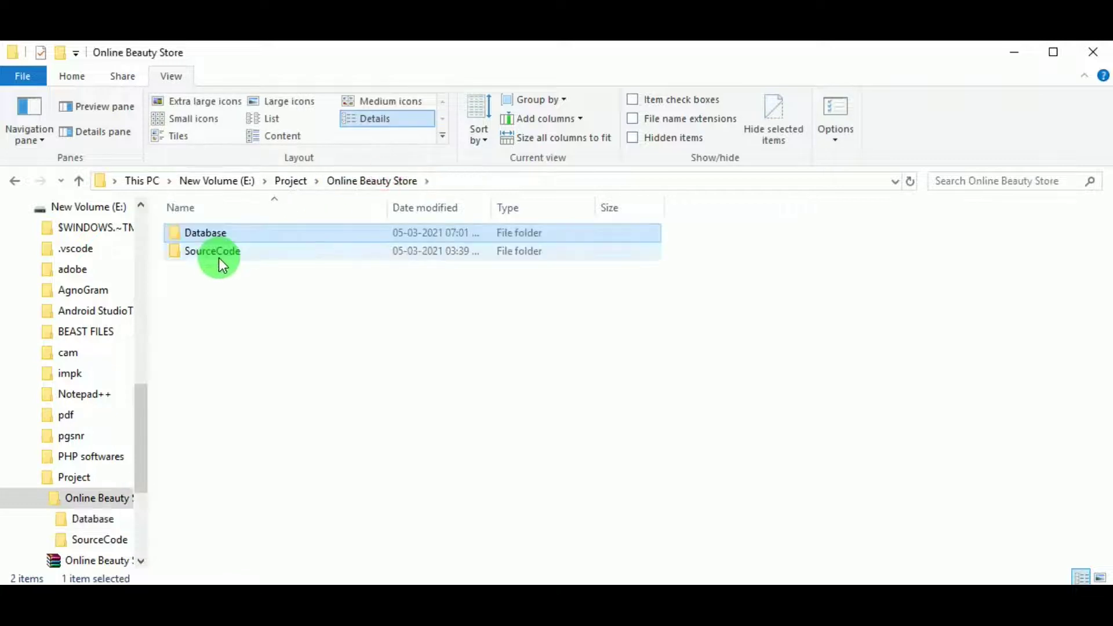
left_click(218, 252)
double_click(218, 252)
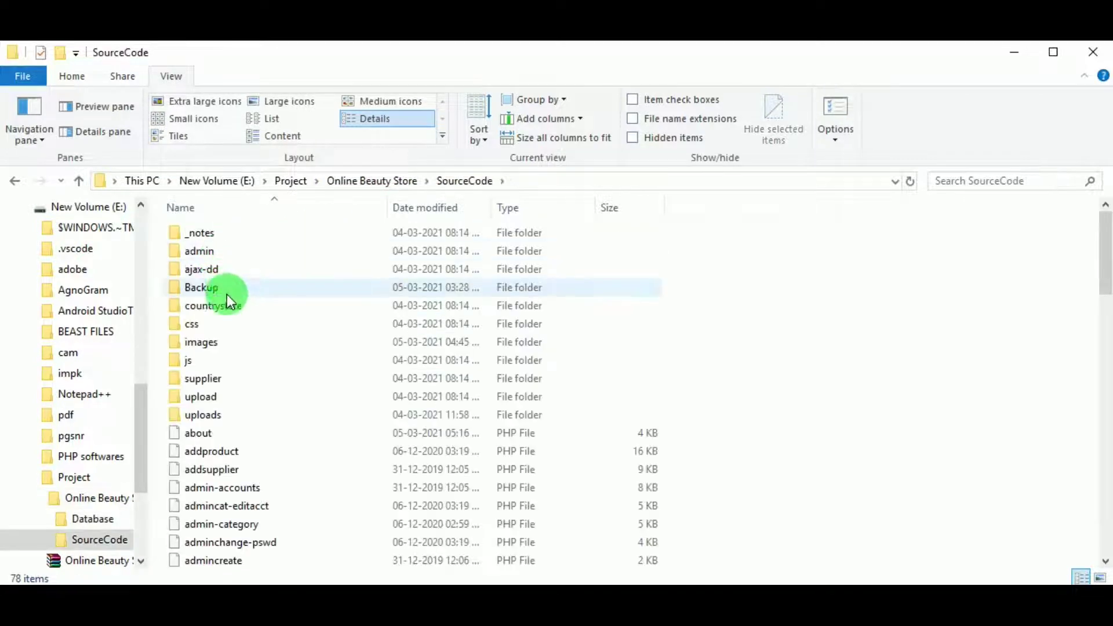
scroll(227, 420, "down", 9)
scroll(419, 461, "down", 11)
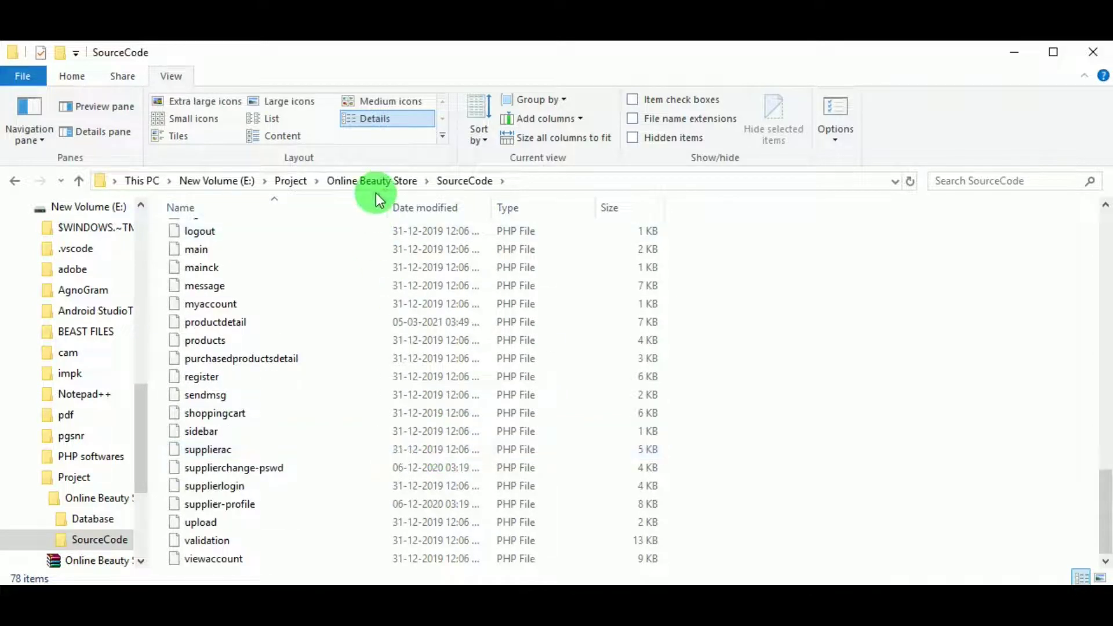
Copy the SourceCode folder from the Online Beauty Store folder
left_click(377, 178)
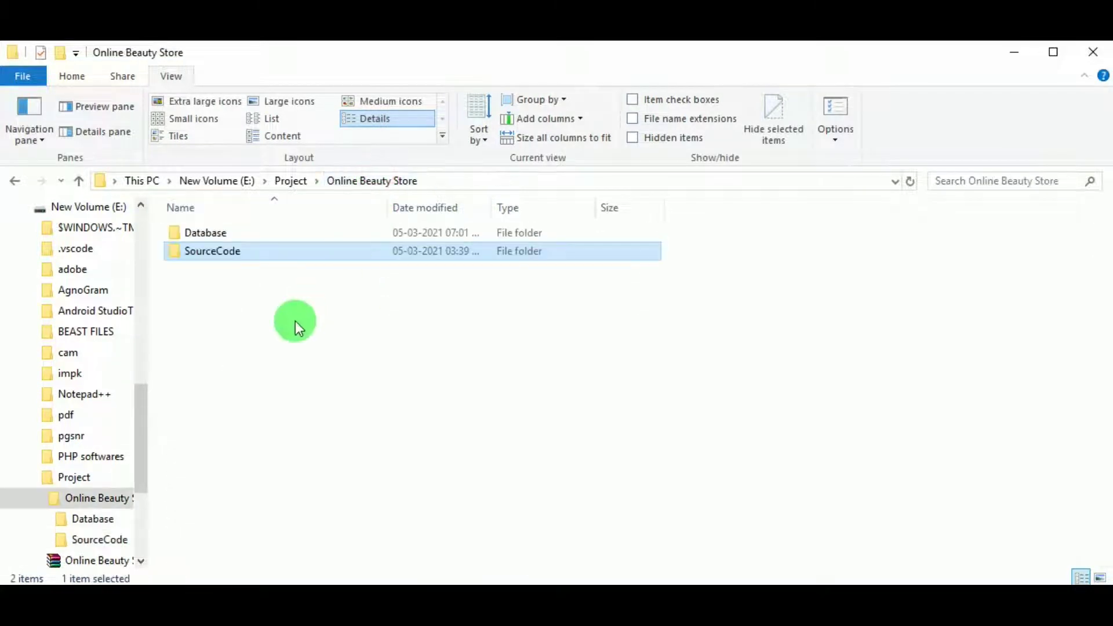
right_click(231, 252)
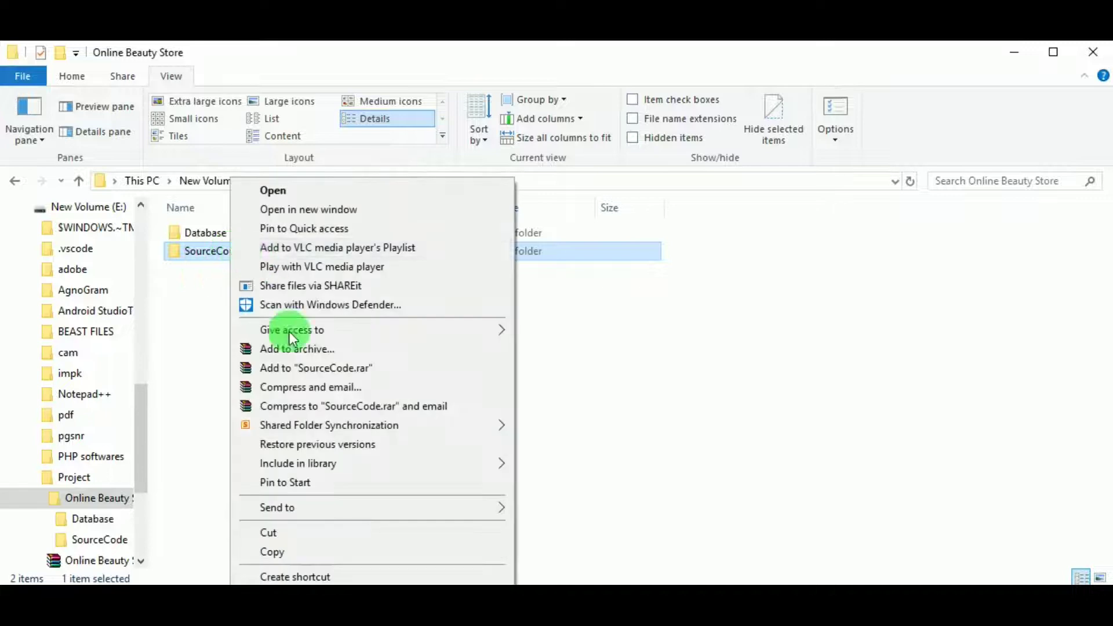
left_click(286, 551)
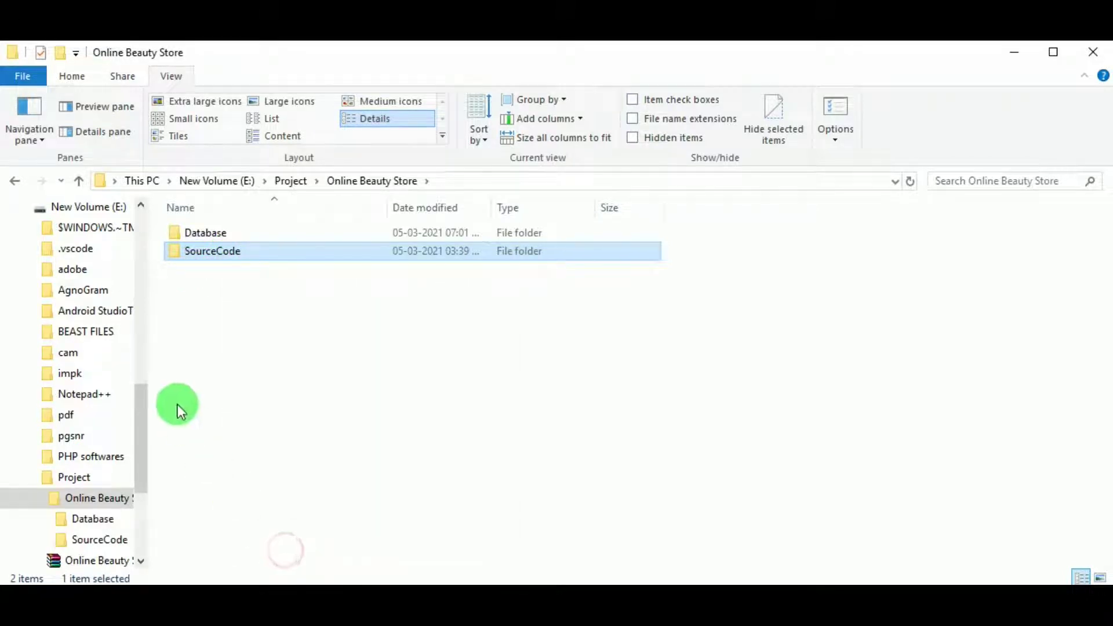
left_click(21, 207)
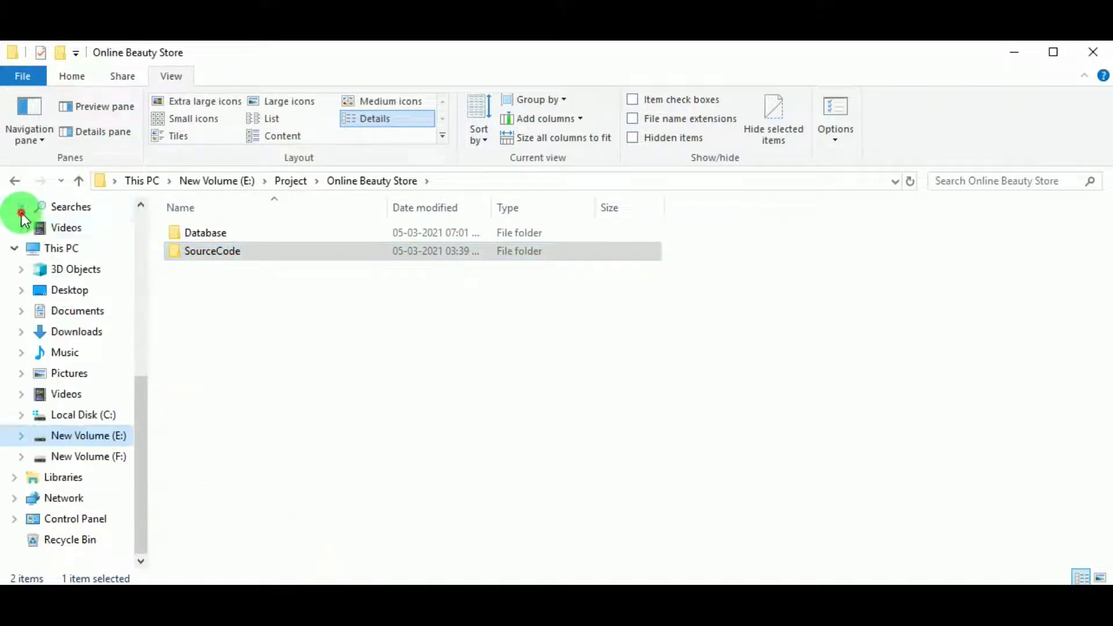
Paste the copied SourceCode folder into C:\xampp\htdocs
left_click(82, 415)
double_click(196, 362)
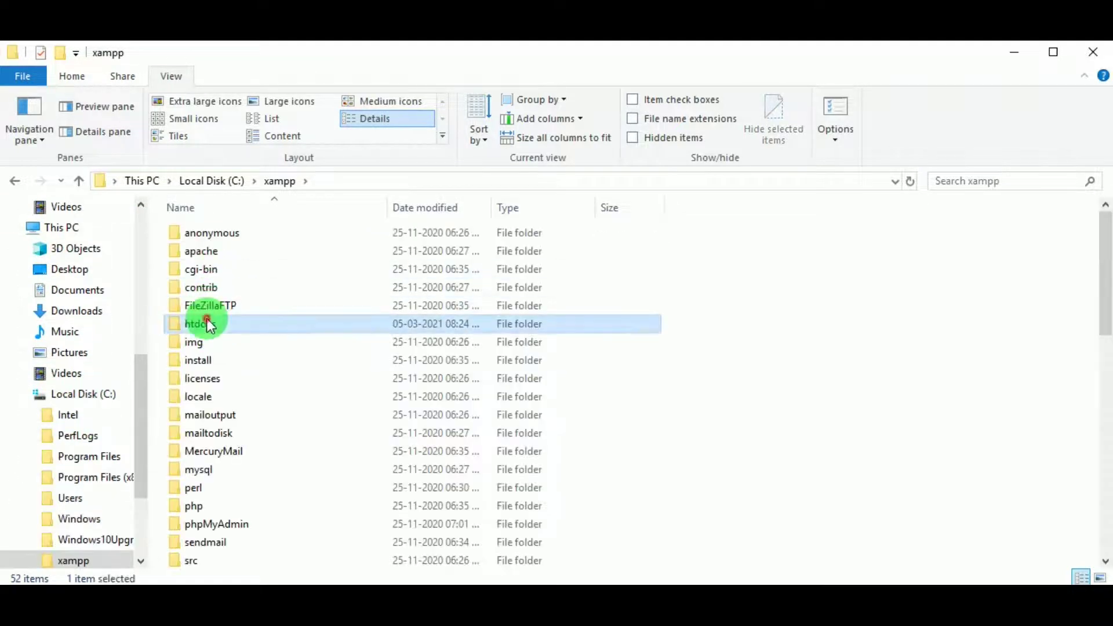
double_click(207, 319)
right_click(232, 416)
left_click(270, 270)
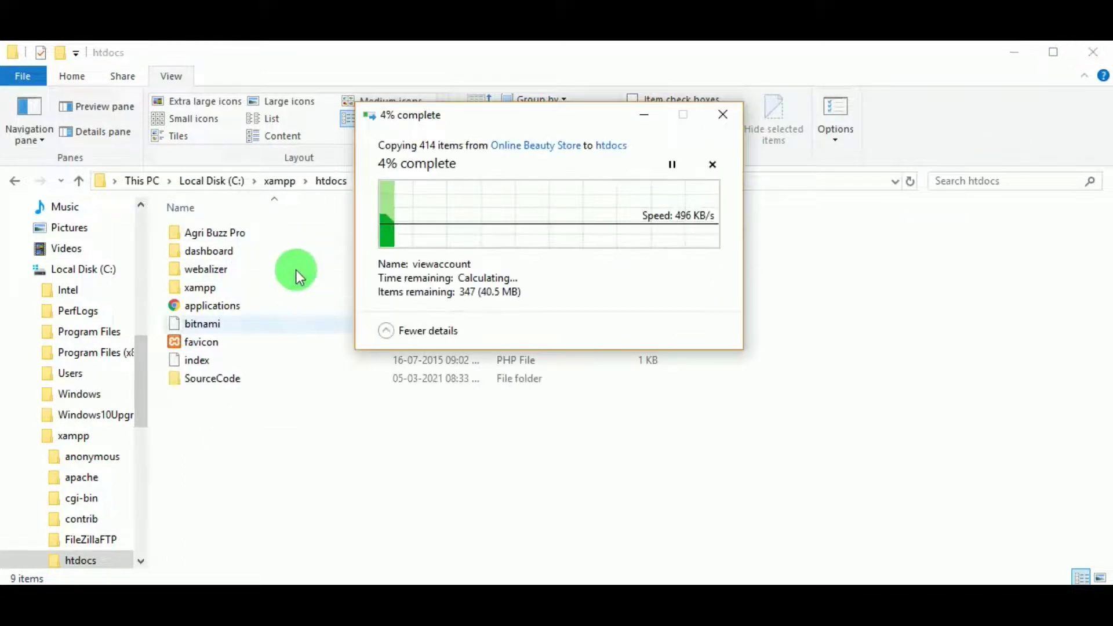
Check the pasted SourceCode folder's contents and return to htdocs
left_click(1072, 63)
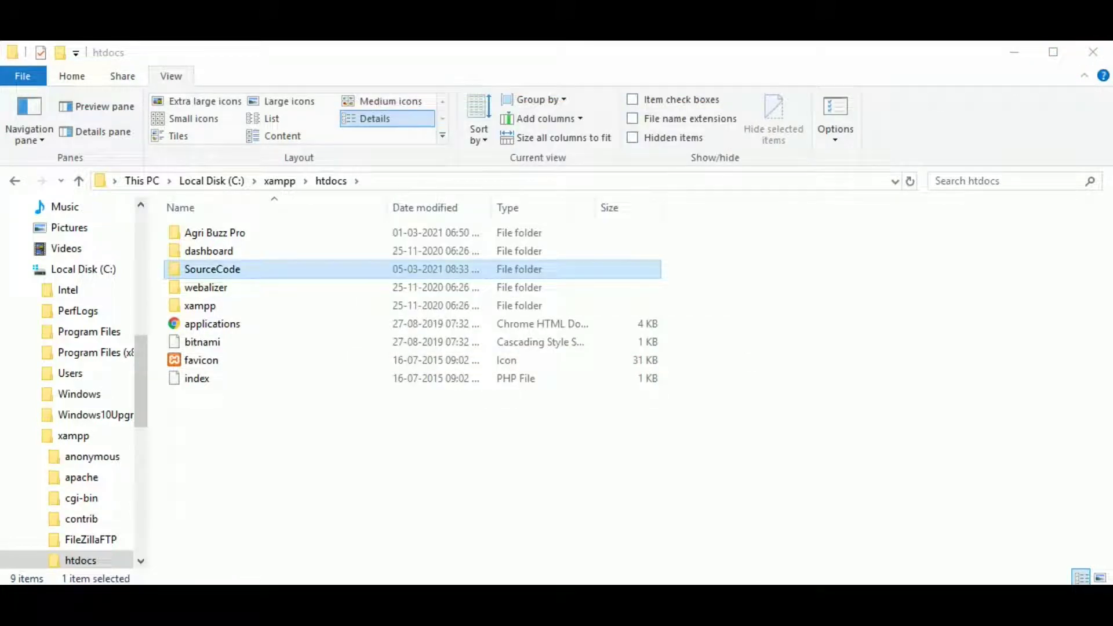
double_click(255, 272)
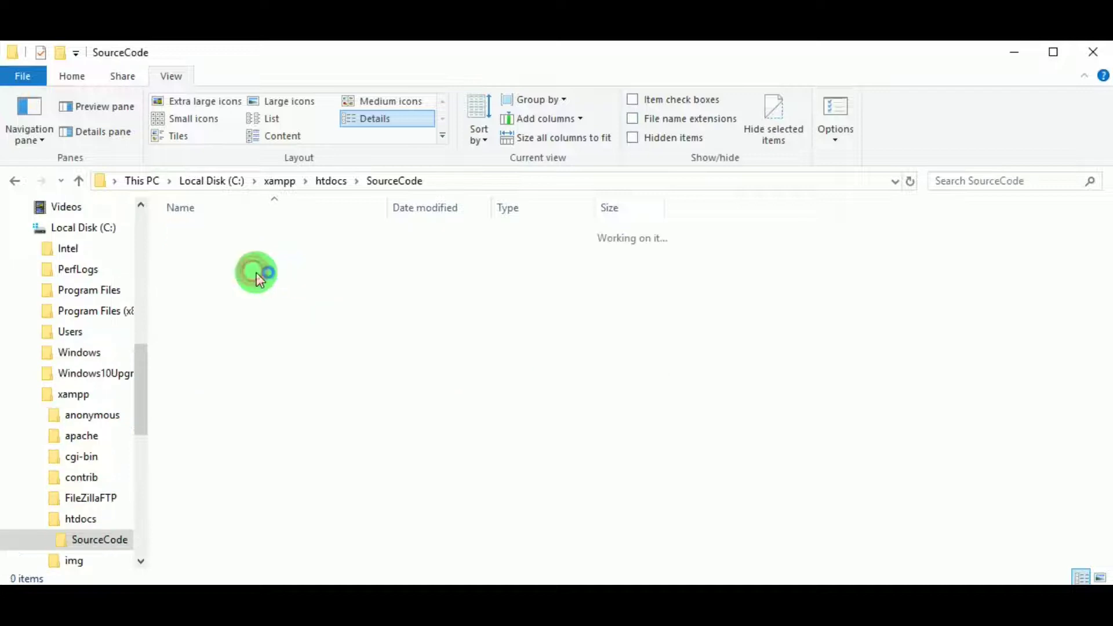
scroll(396, 353, "down", 7)
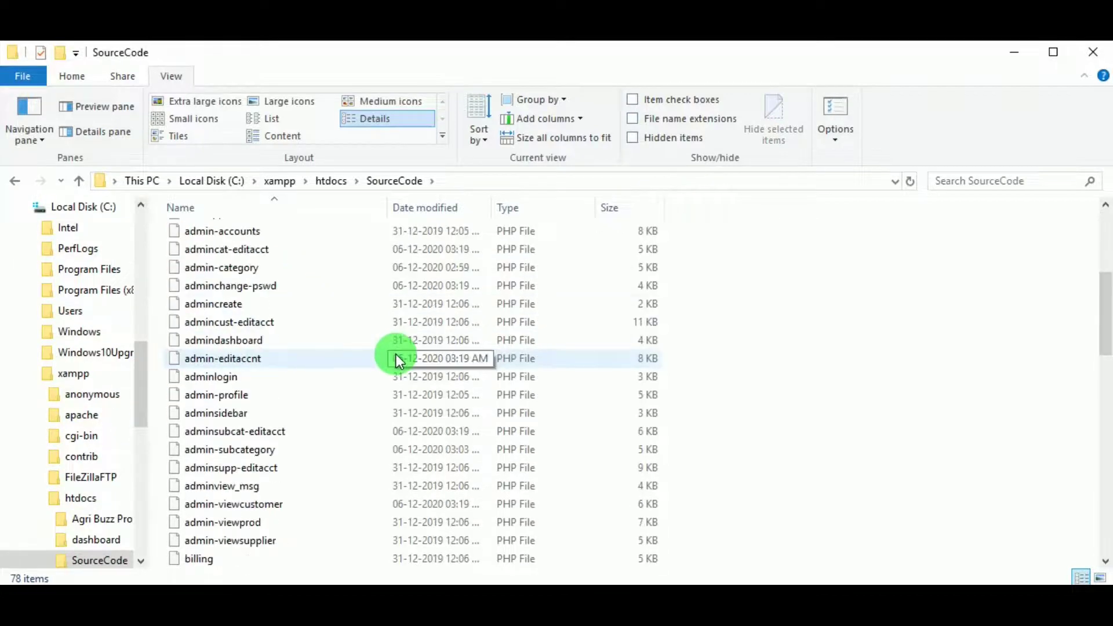
left_click(339, 189)
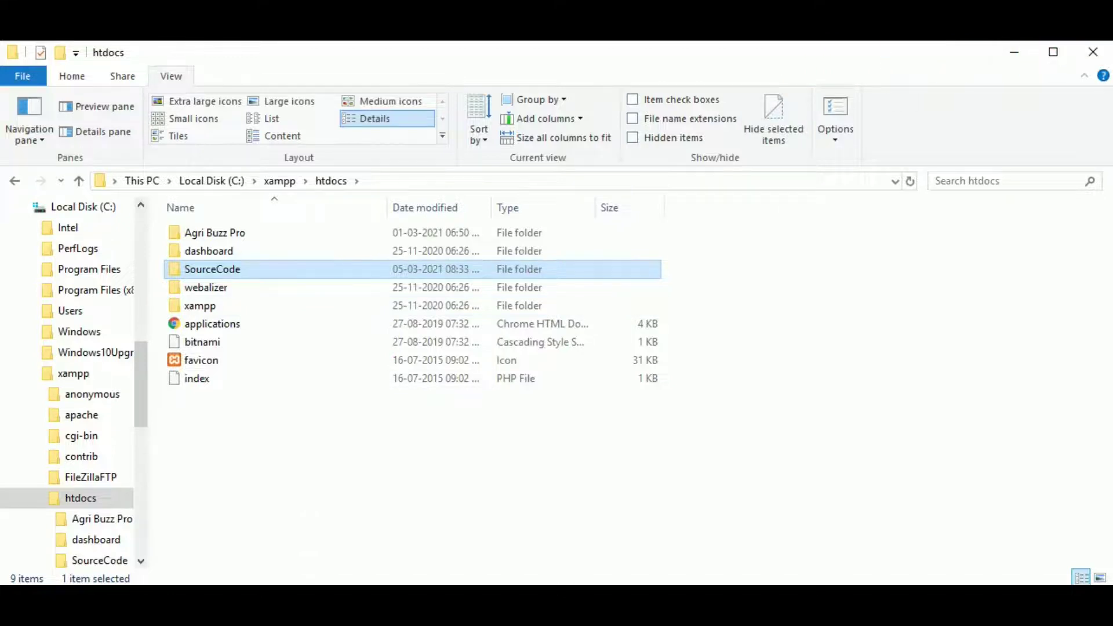
Start Apache on ports 80/443 and MySQL on port 3306 in XAMPP
left_click(538, 202)
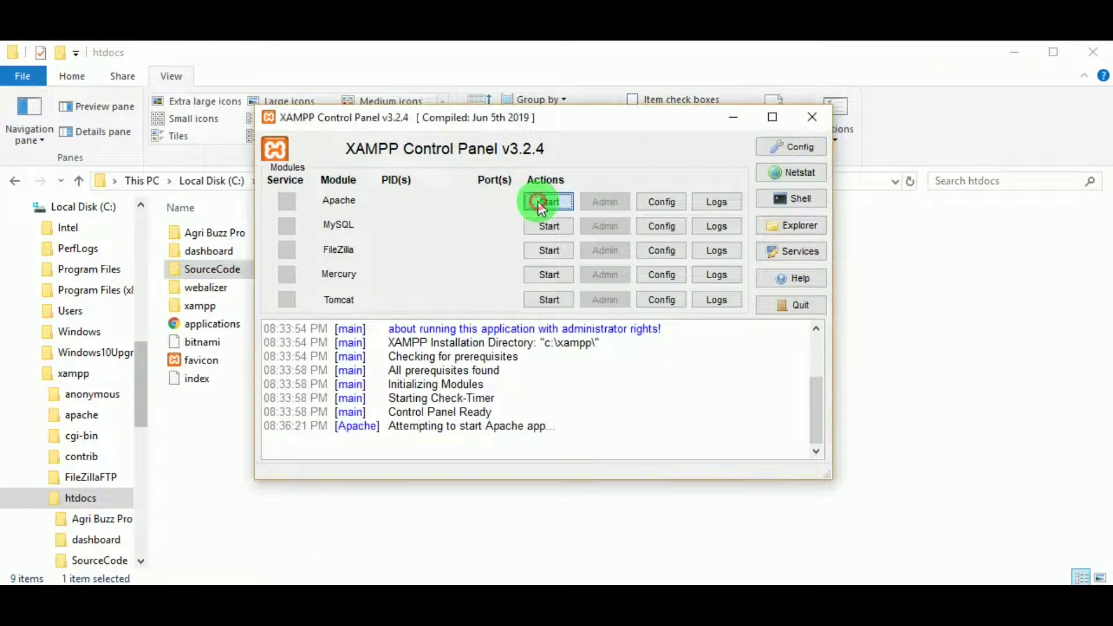
left_click(541, 228)
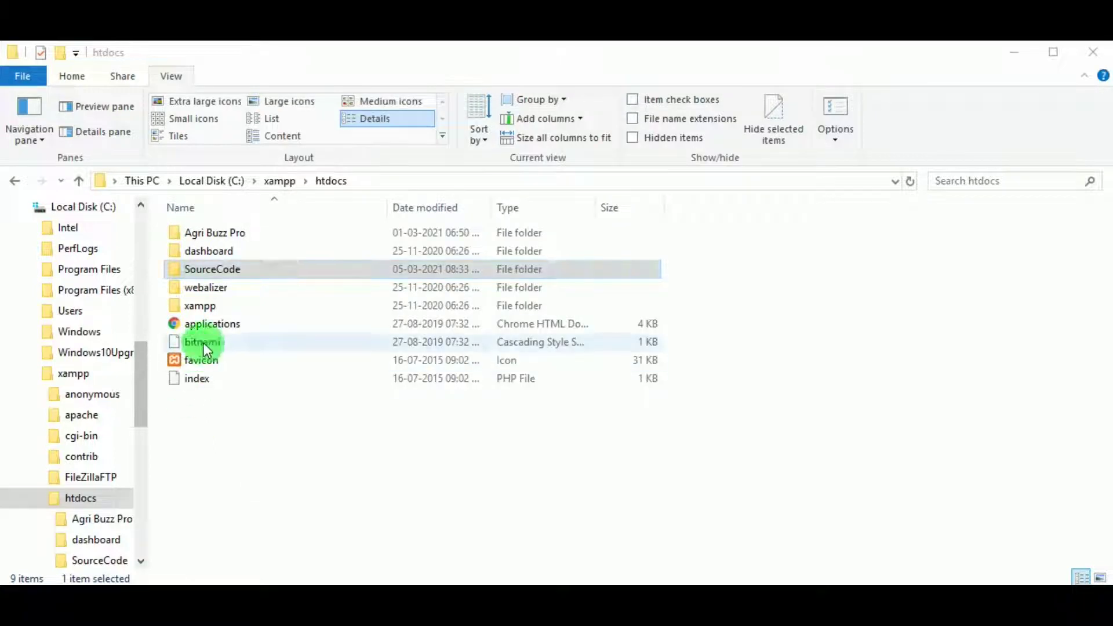
Copy the name 'SourceCode' from the folder's rename field and switch to Chrome
left_click(242, 268)
right_click(242, 268)
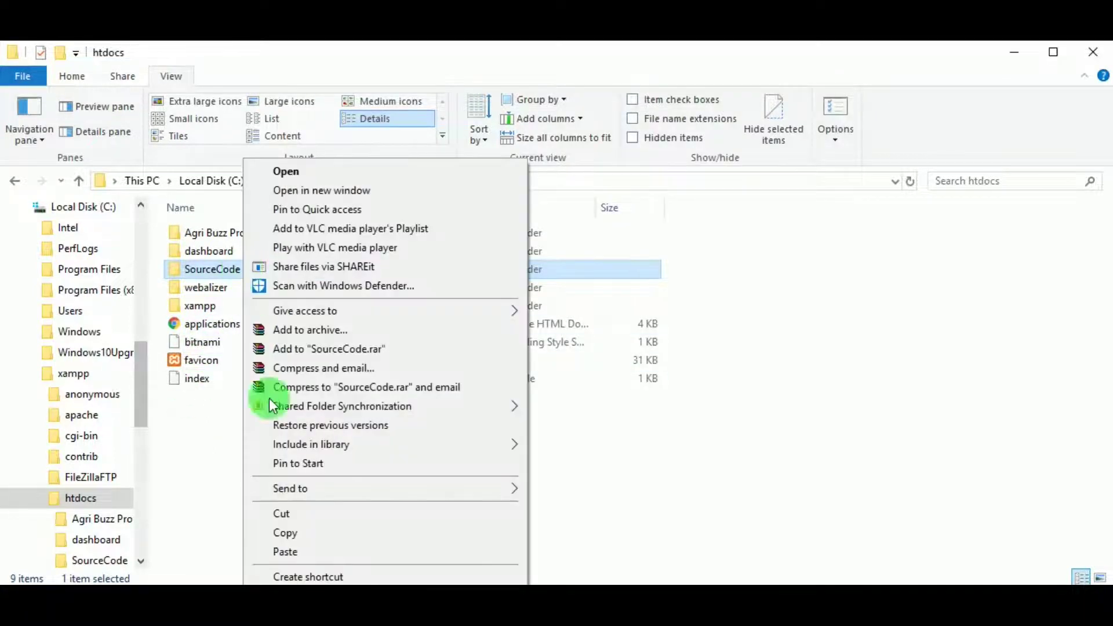
left_click(206, 270)
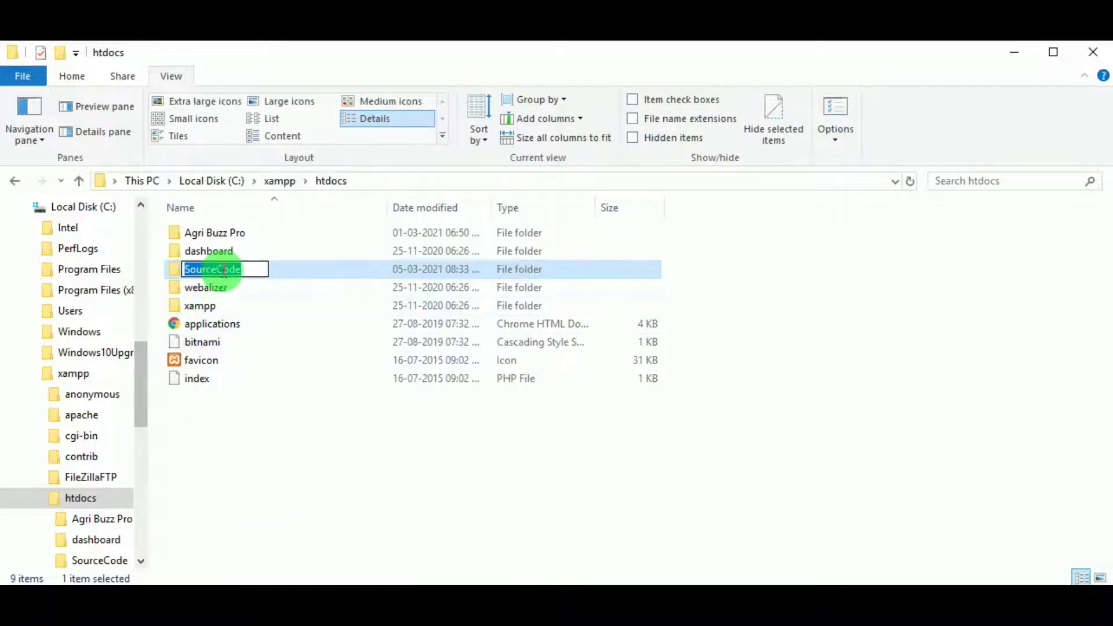
right_click(224, 273)
left_click(271, 326)
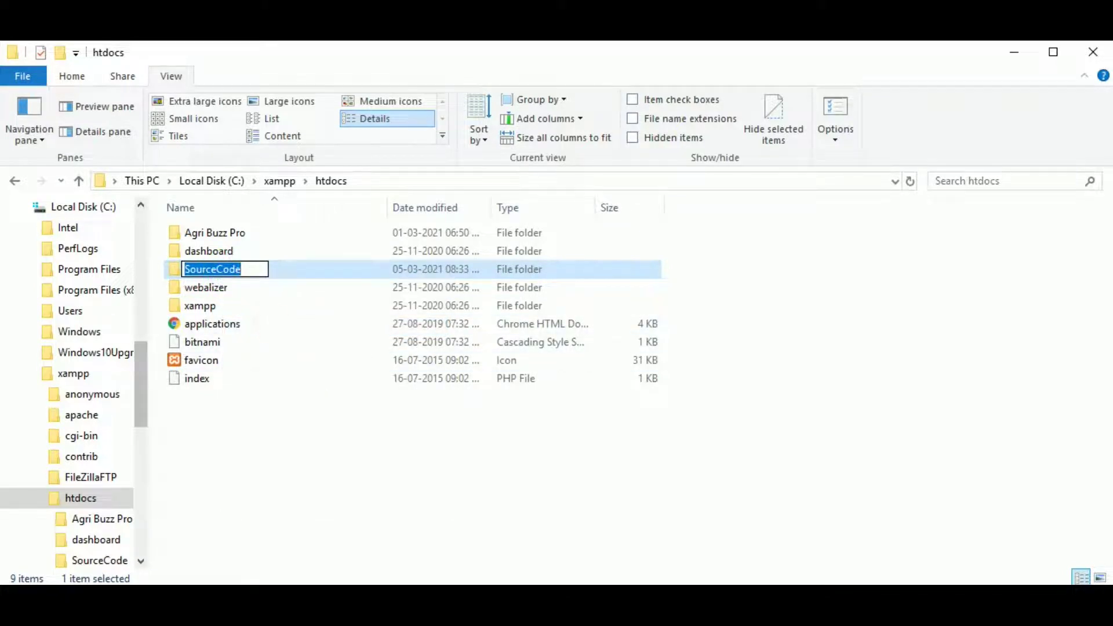
key("alt+Tab")
left_click(173, 94)
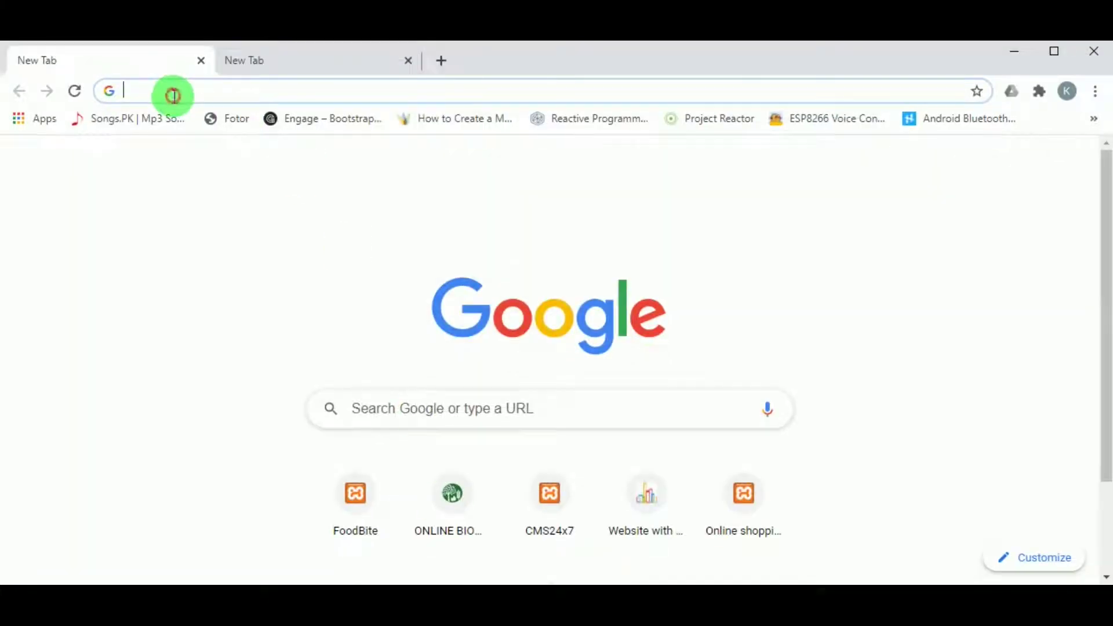
Load localhost/SourceCode in the first Chrome tab
type("localhost/phpmyadmin")
left_click(290, 91)
left_click_drag(277, 91, 181, 114)
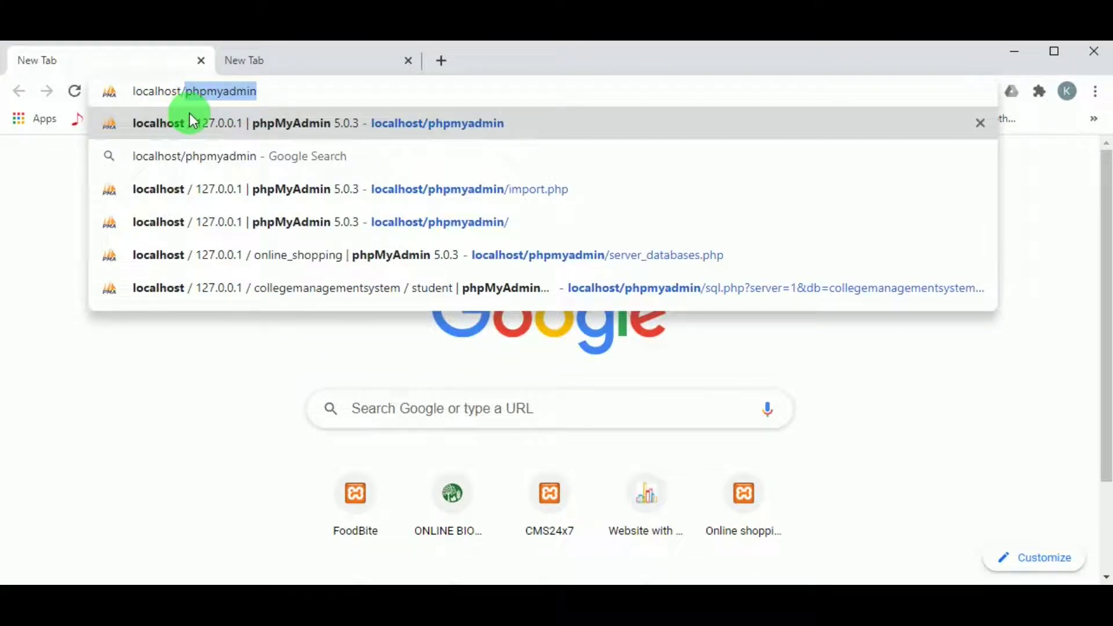
type("SourceCode")
left_click(190, 113)
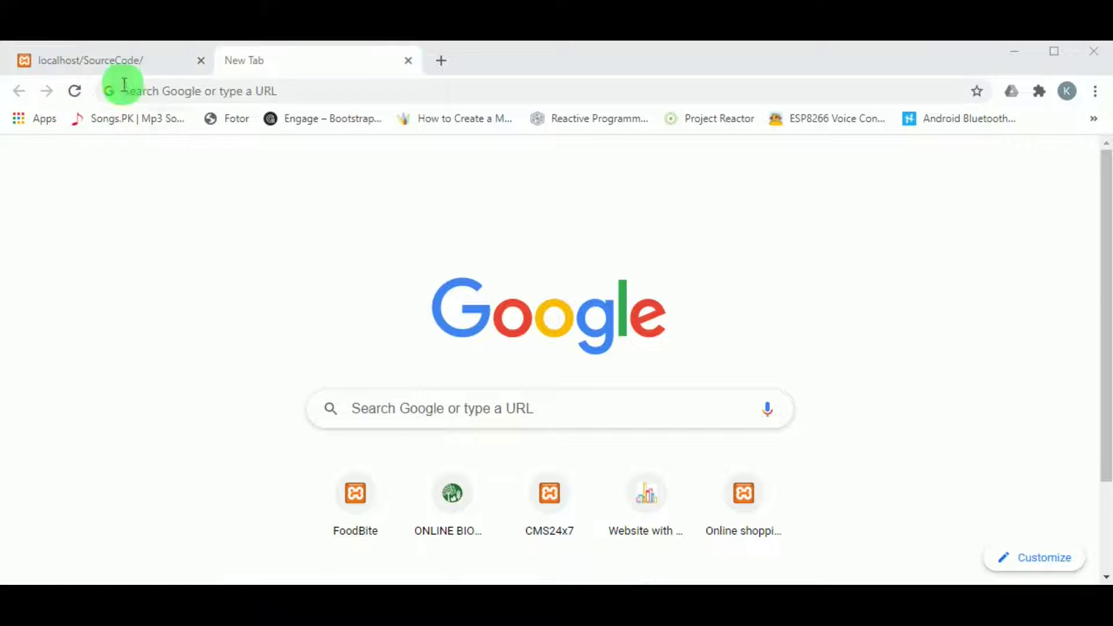
Open localhost/phpmyadmin in the second tab
left_click(158, 92)
type("localhost/phpmyadmin")
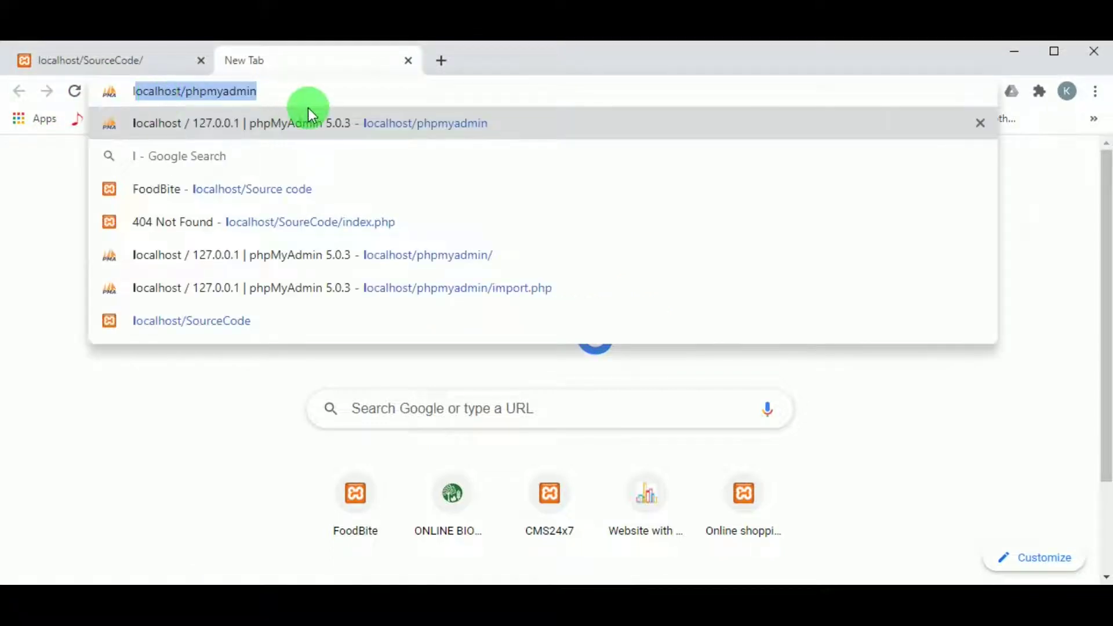
left_click(303, 91)
key("Return")
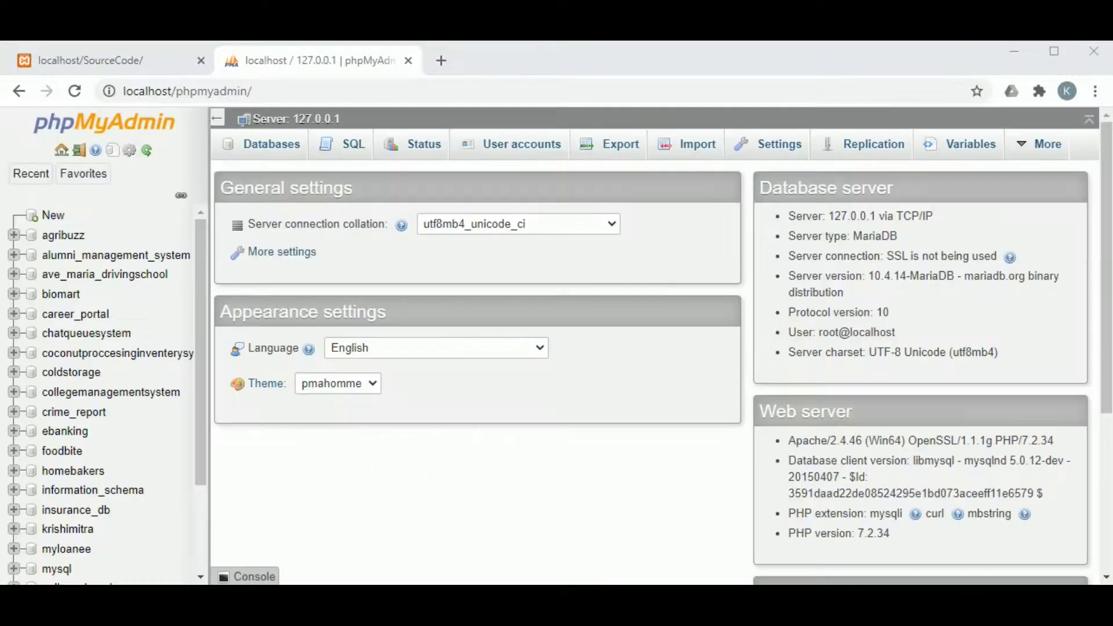
Create a database named online_beauty_store and bring up its Import page
left_click(284, 132)
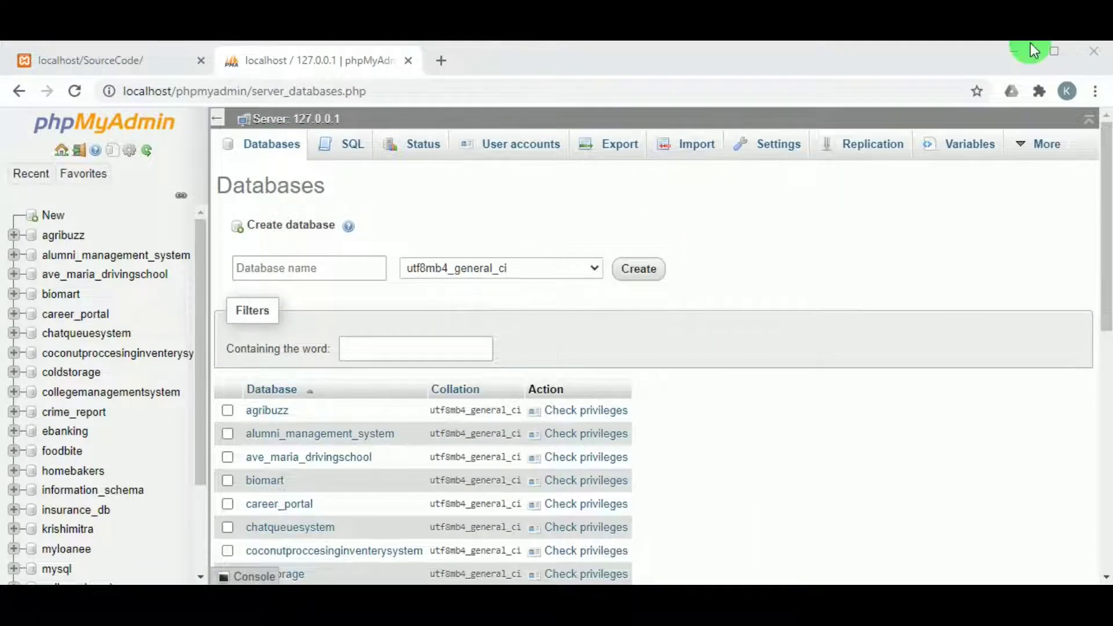
left_click(288, 275)
right_click(288, 276)
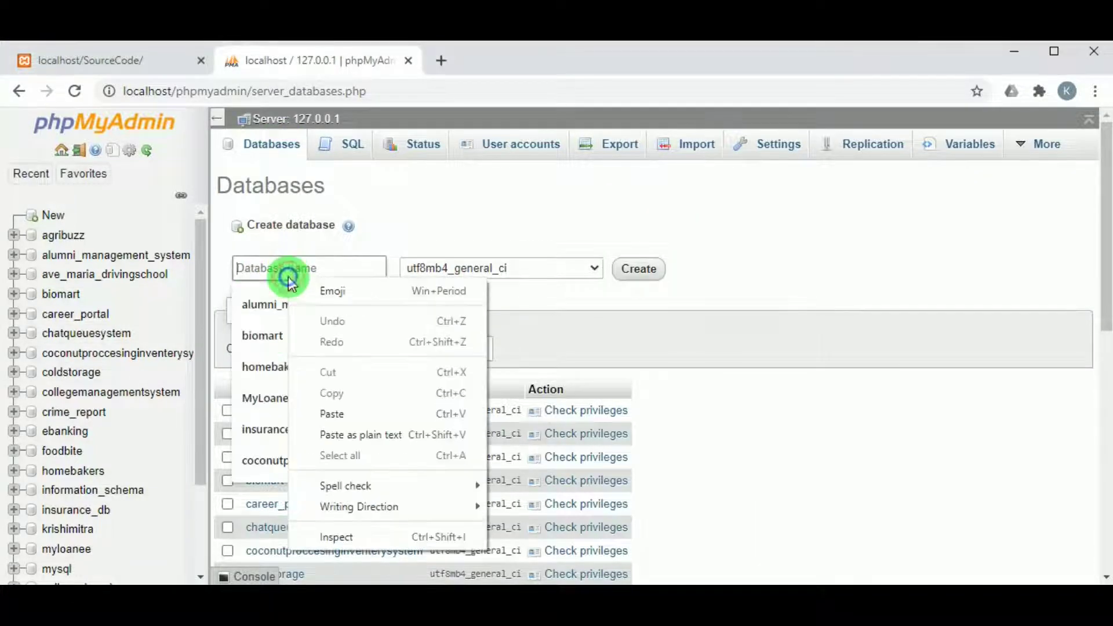
left_click(339, 414)
left_click(341, 428)
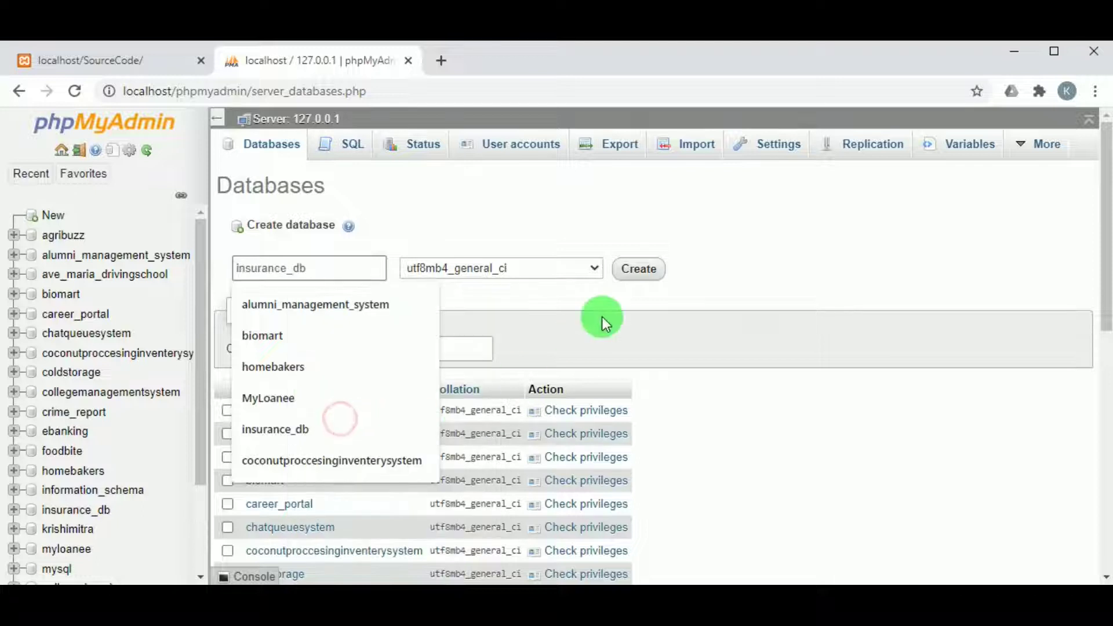
left_click(441, 229)
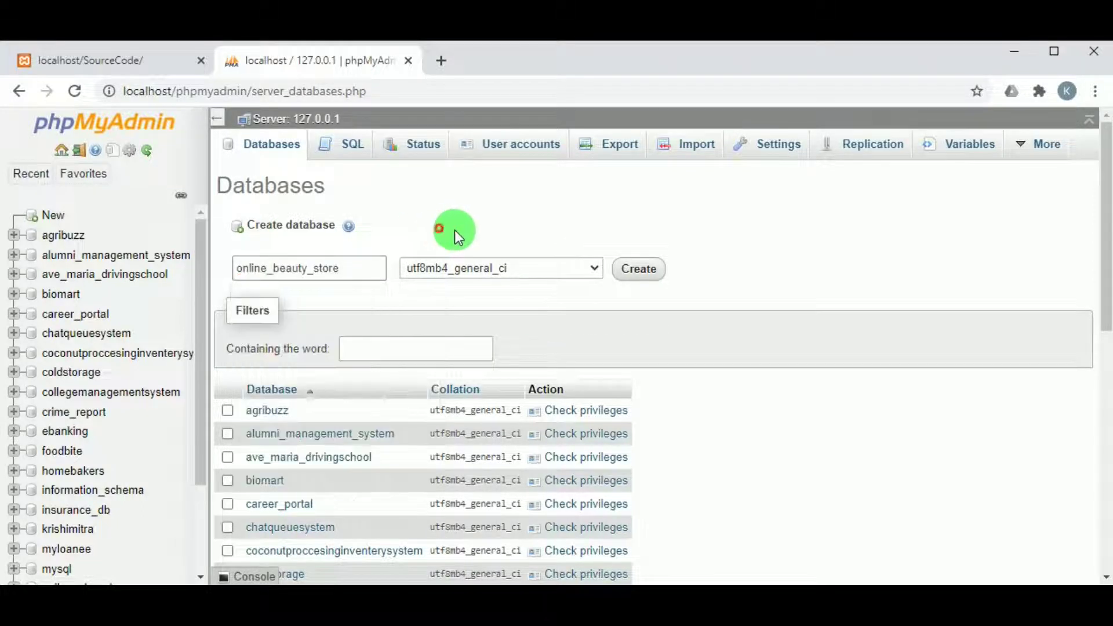
left_click(622, 271)
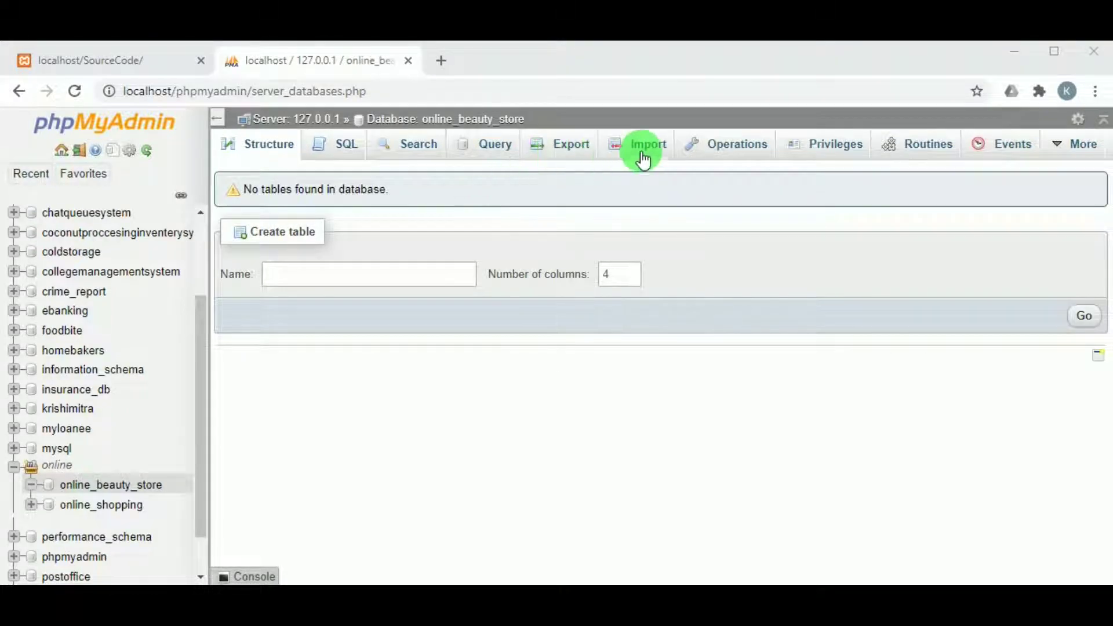
left_click(642, 159)
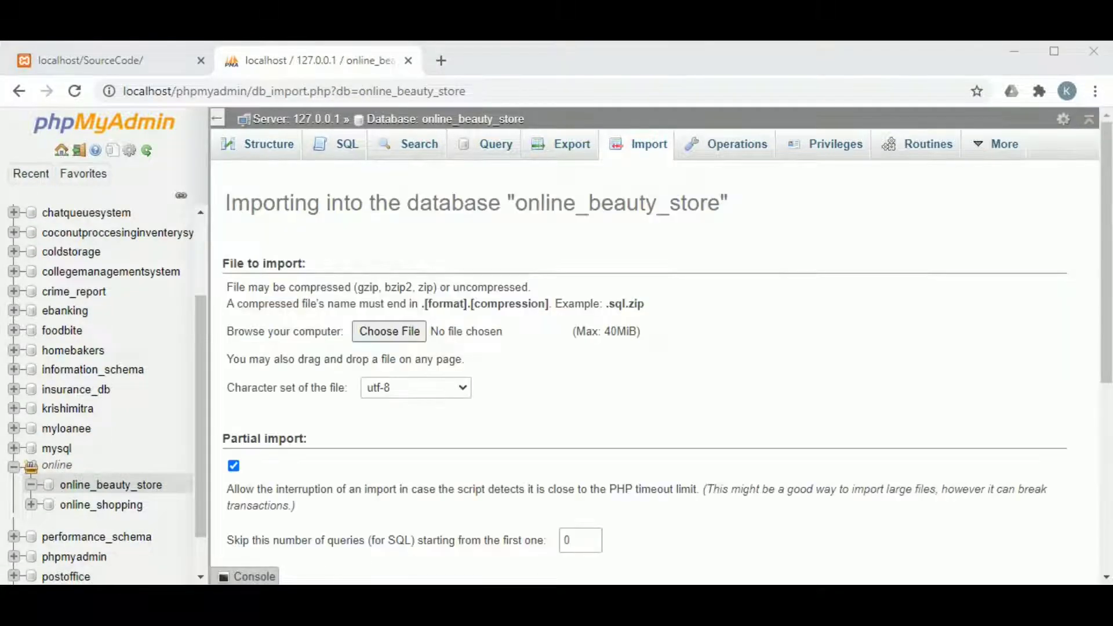
Import Database/online_beauty_store.sql into online_beauty_store, creating its 9 tables
left_click(374, 326)
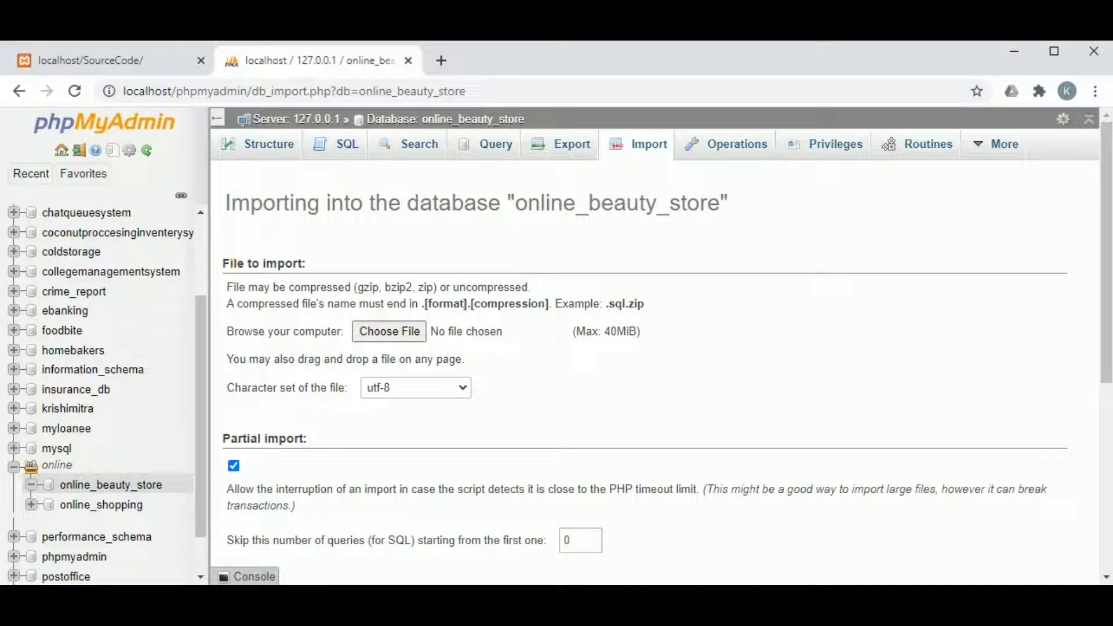
left_click(213, 152)
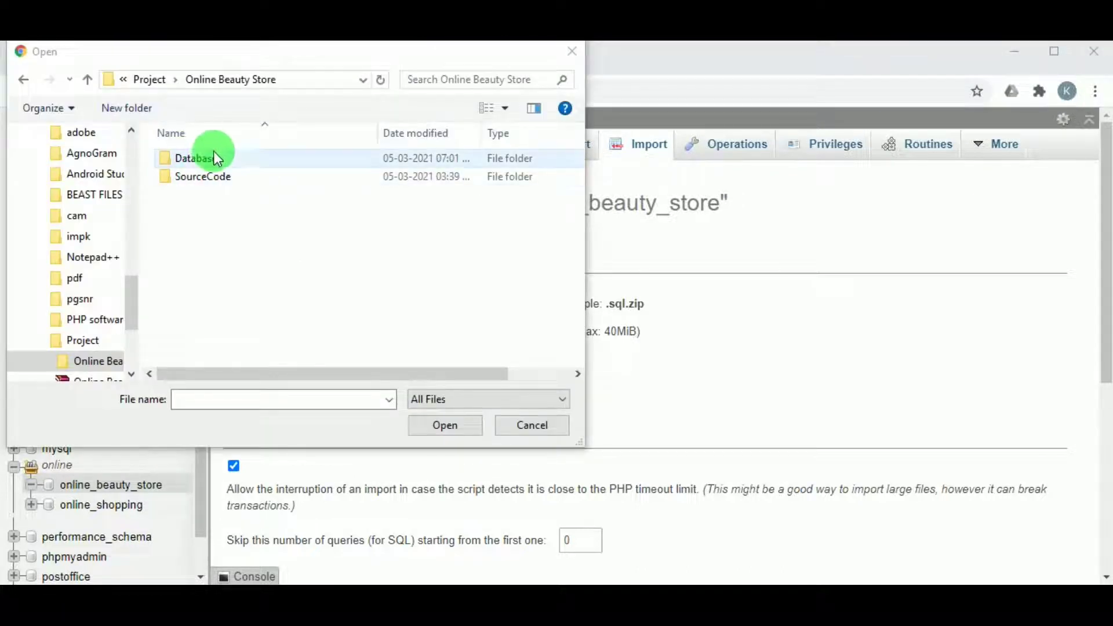
double_click(214, 152)
left_click(257, 160)
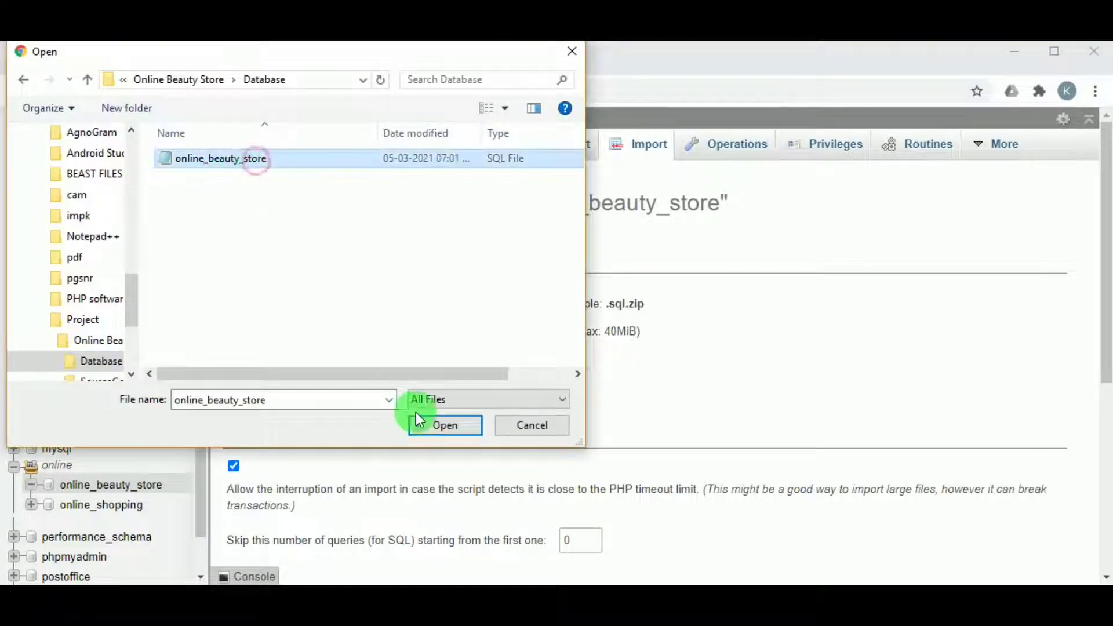
left_click(443, 430)
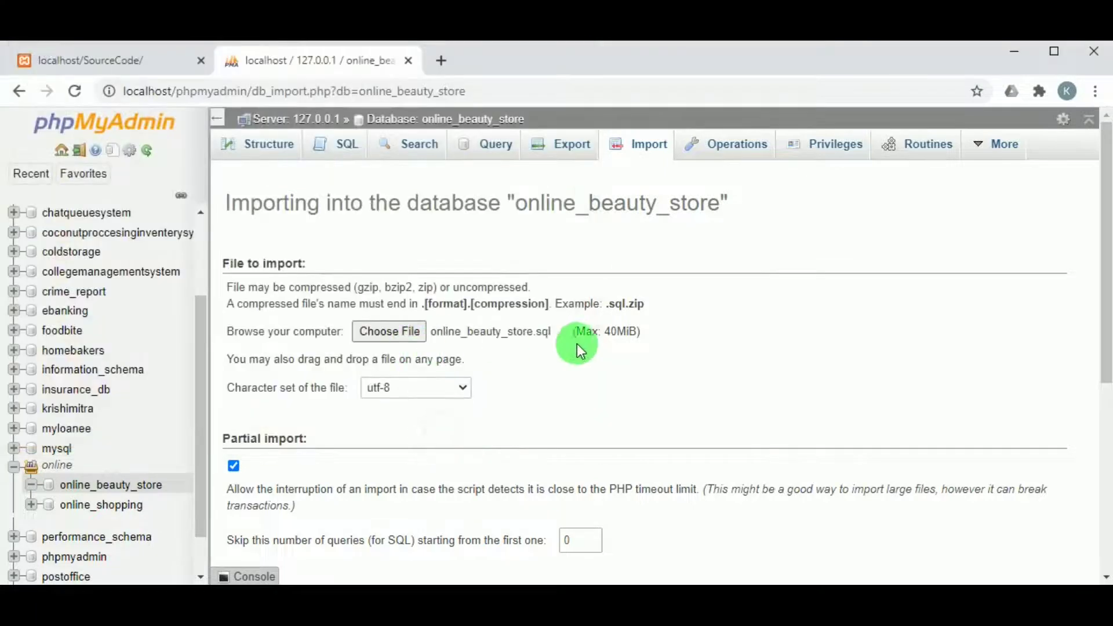
scroll(577, 343, "down", 5)
left_click(1050, 538)
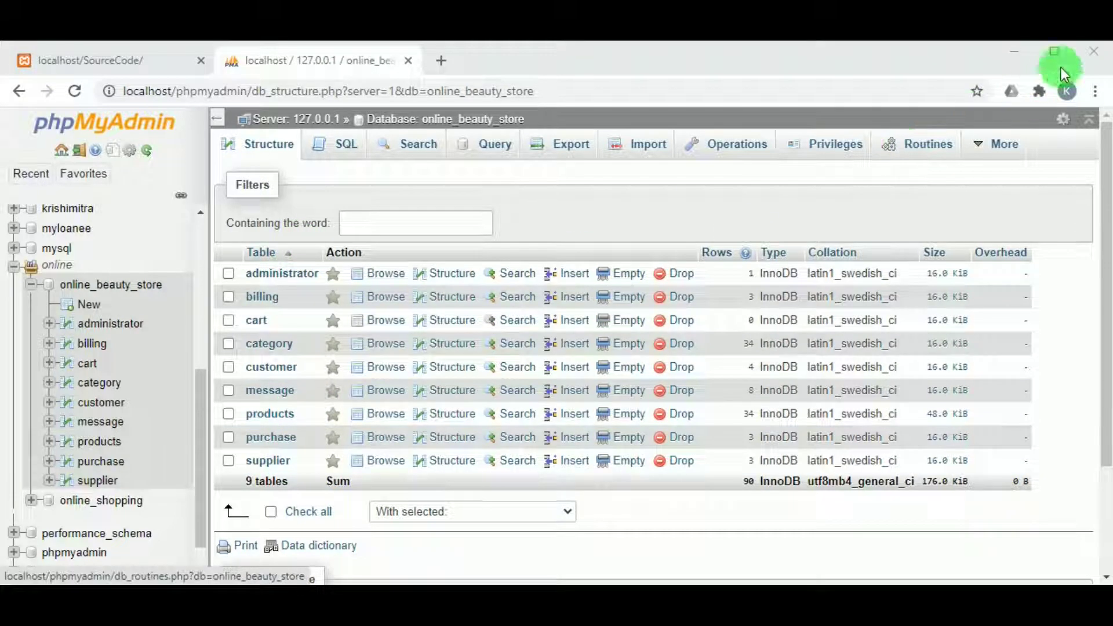
key("ctrl+Tab")
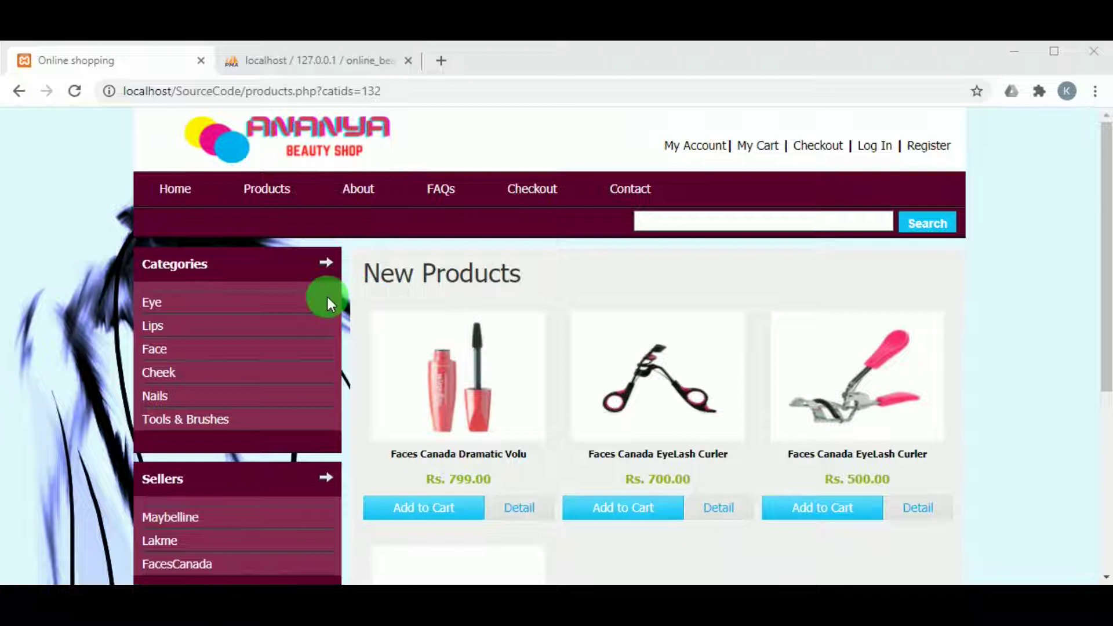
Scroll through the shop's home page product listings, pausing the banner slideshow
left_click(180, 193)
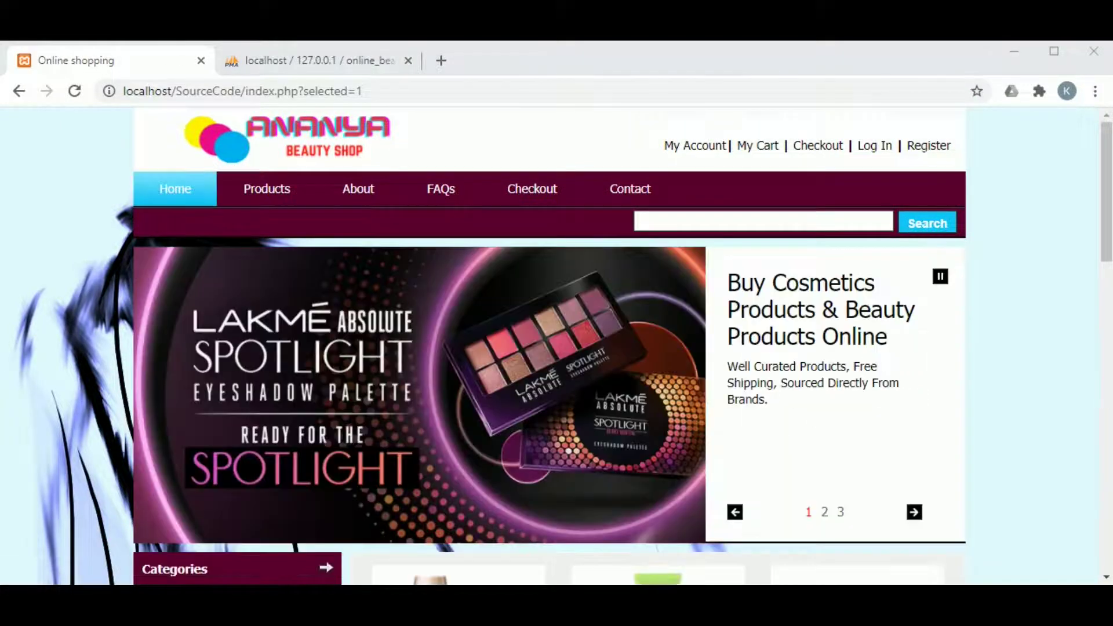
scroll(771, 406, "down", 1)
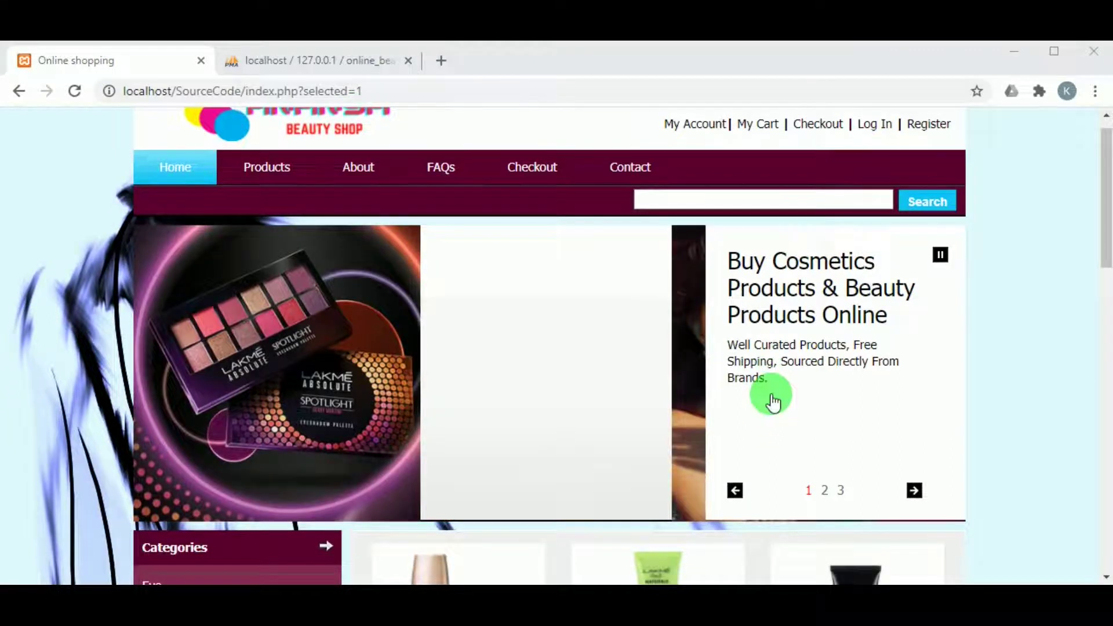
scroll(775, 394, "down", 3)
left_click(914, 339)
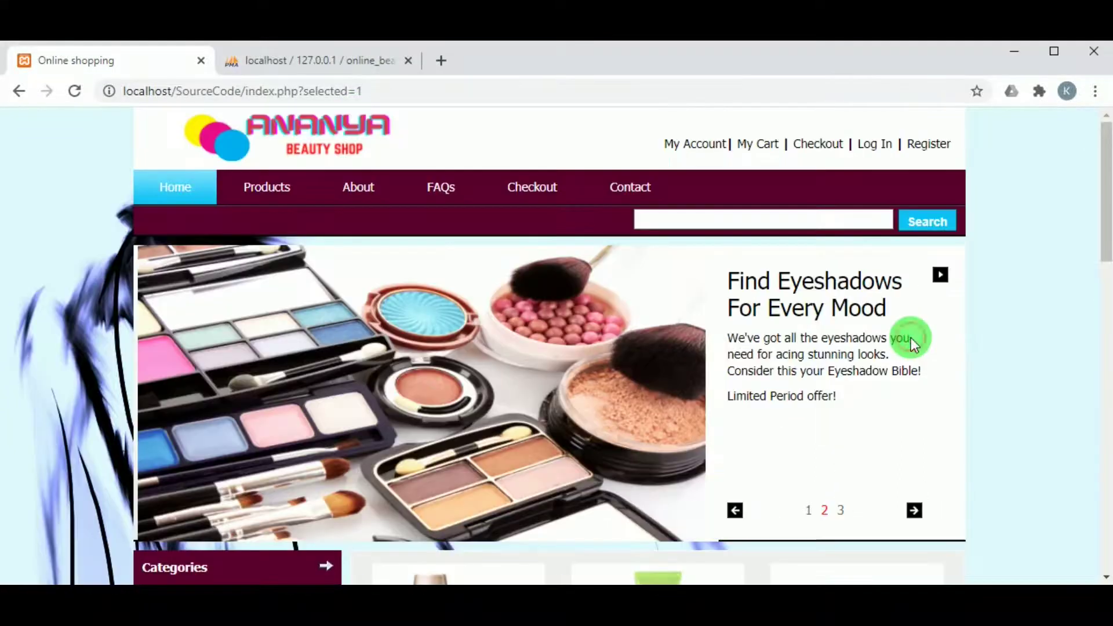
scroll(910, 337, "down", 3)
scroll(805, 364, "down", 3)
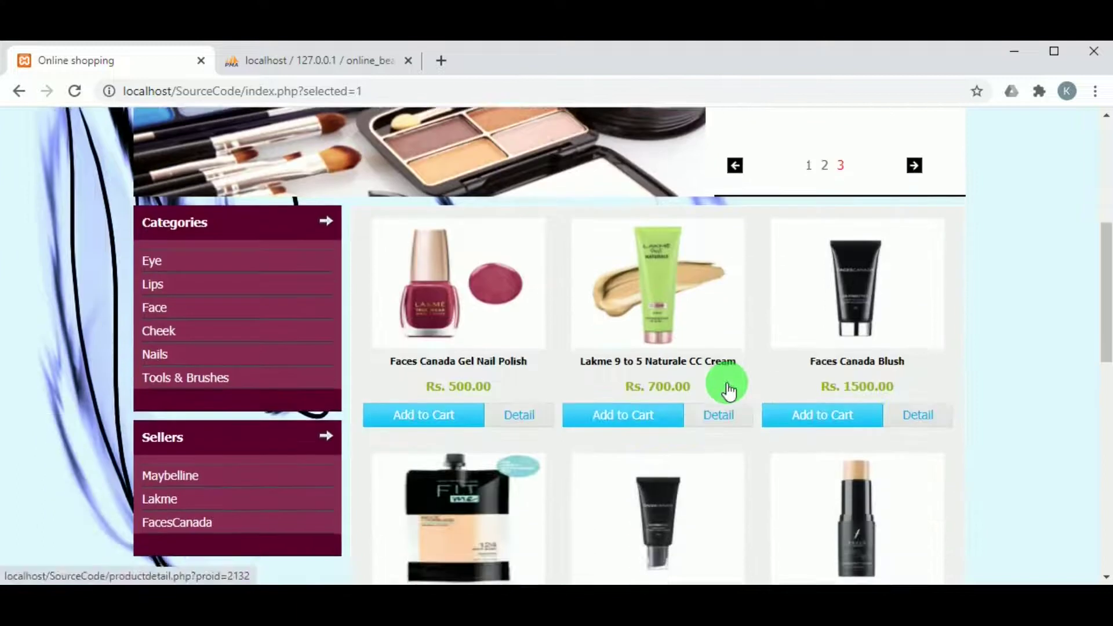
scroll(728, 391, "down", 8)
scroll(726, 385, "up", 15)
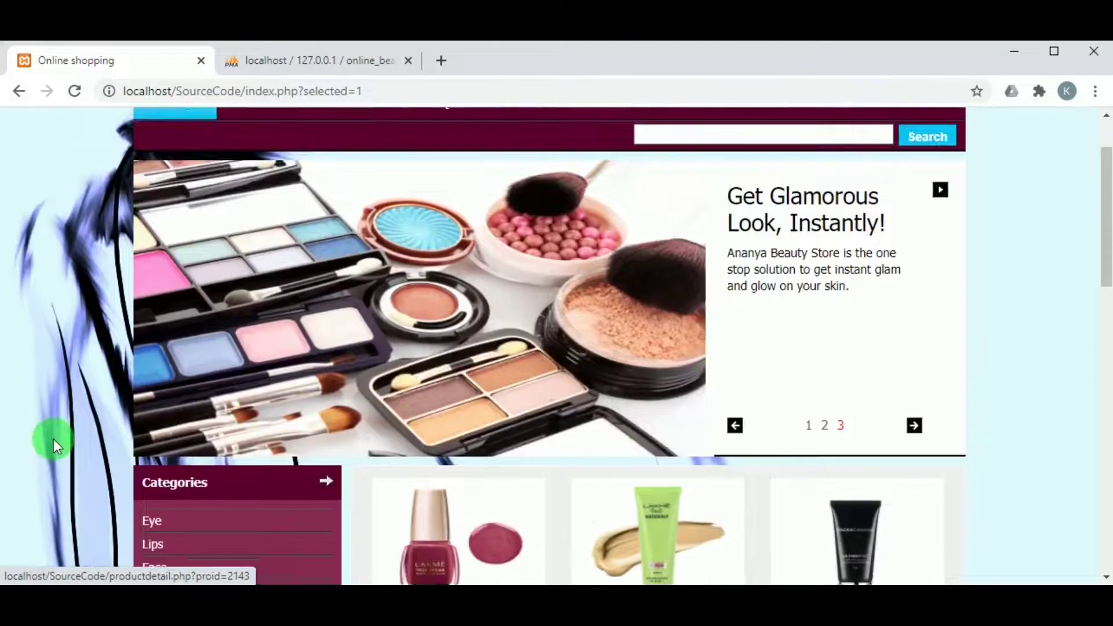
scroll(53, 439, "down", 2)
scroll(267, 429, "up", 3)
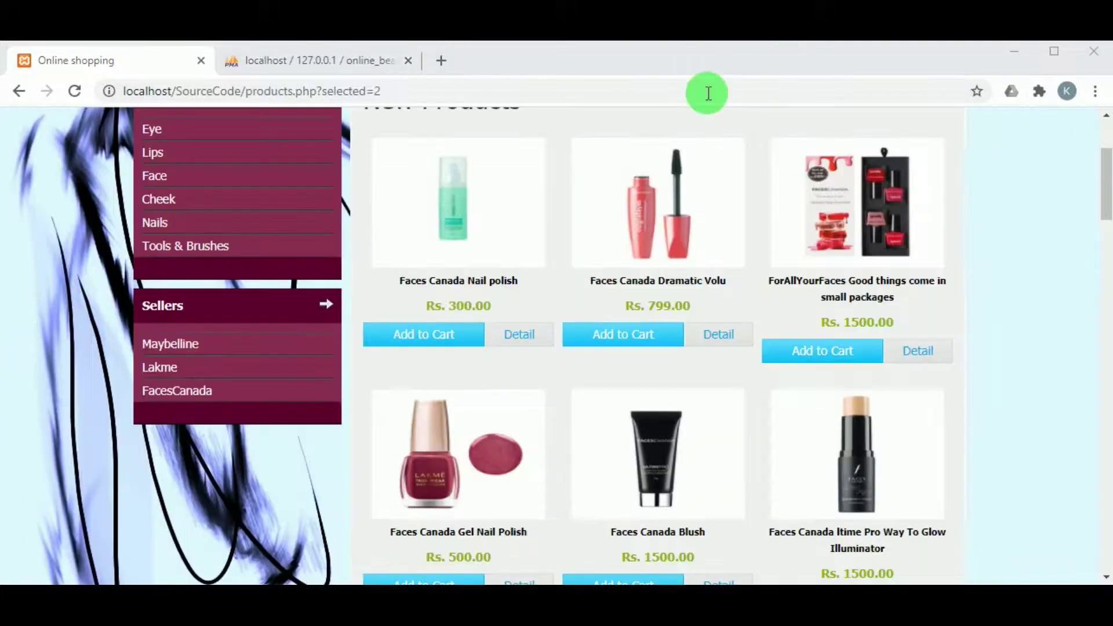
scroll(629, 264, "down", 3)
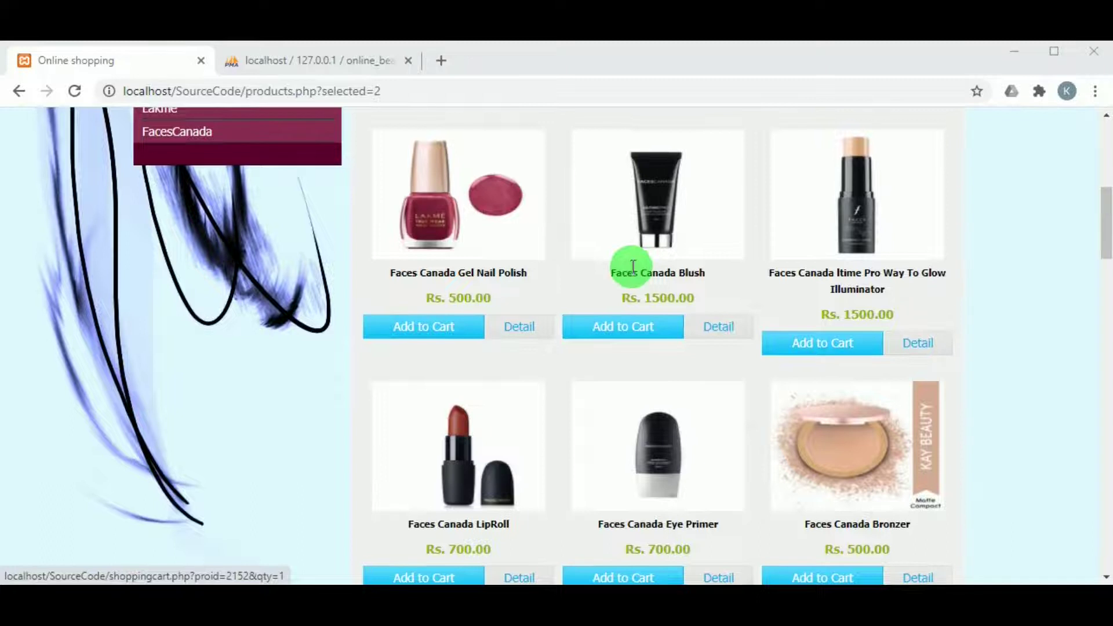
scroll(579, 301, "up", 8)
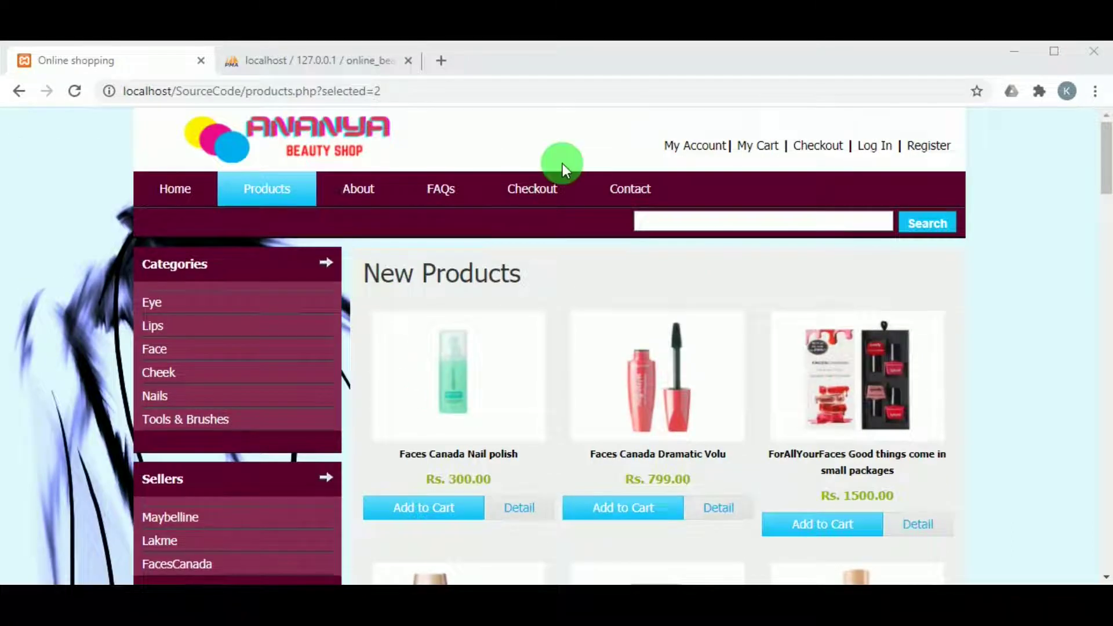
Look over the shop's Contact information page
left_click(606, 187)
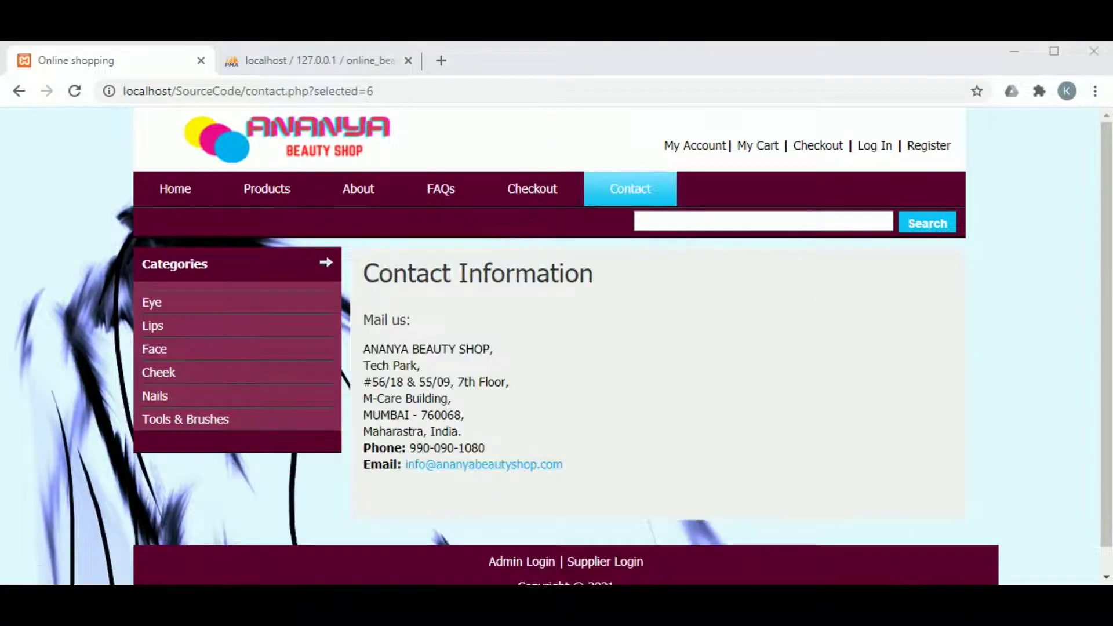
scroll(514, 314, "down", 1)
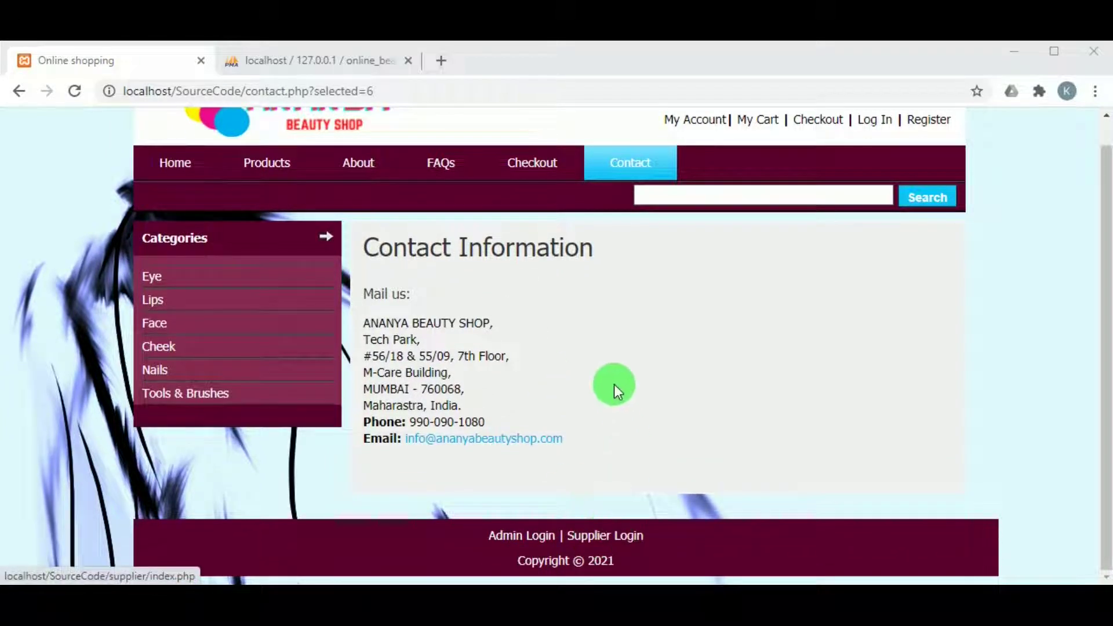
scroll(614, 384, "up", 1)
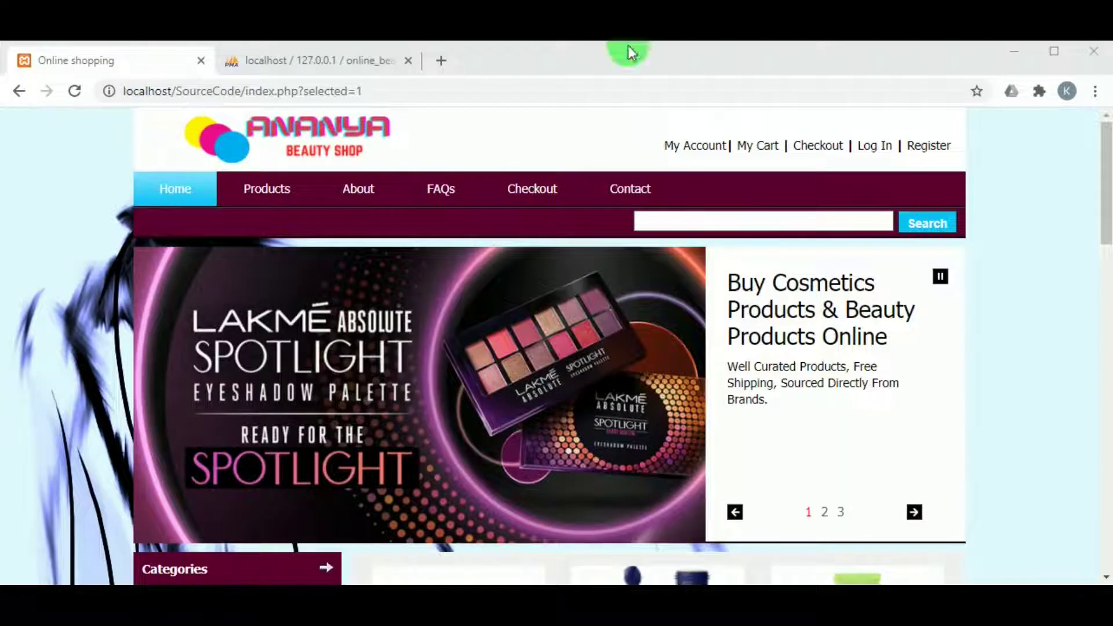
scroll(471, 315, "down", 6)
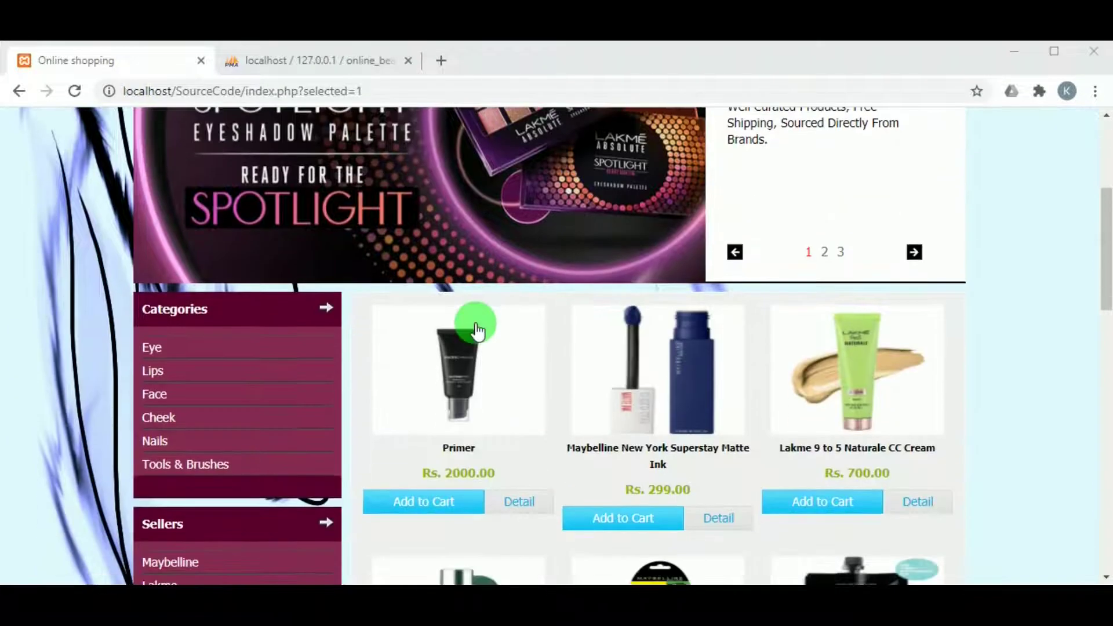
scroll(472, 323, "up", 1)
scroll(516, 390, "down", 13)
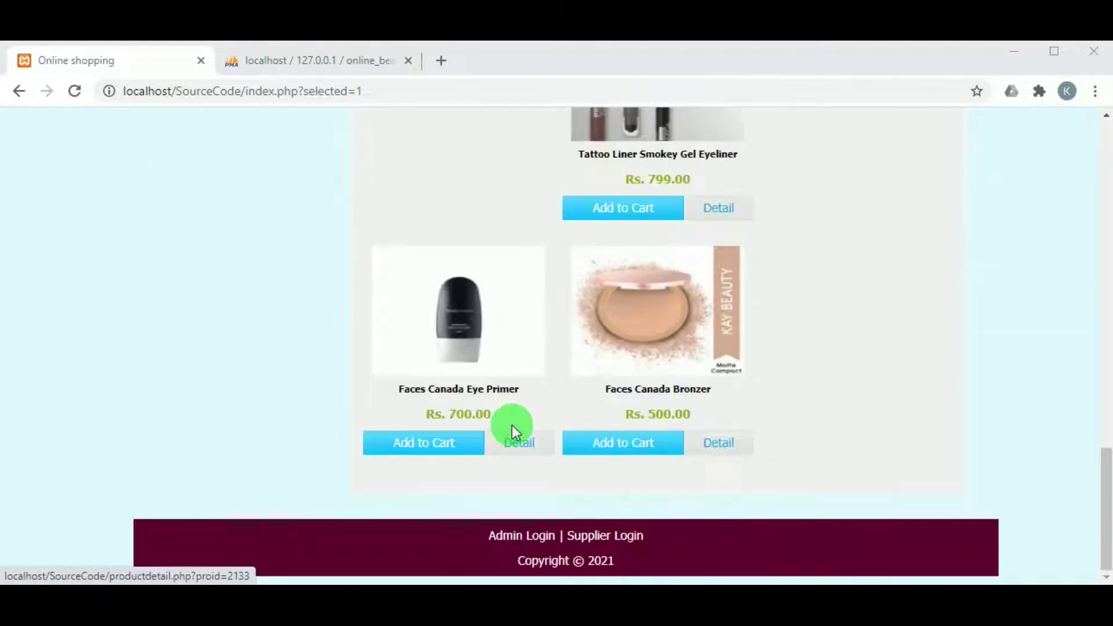
Log in as administrator with the saved login id and the account password
left_click(507, 534)
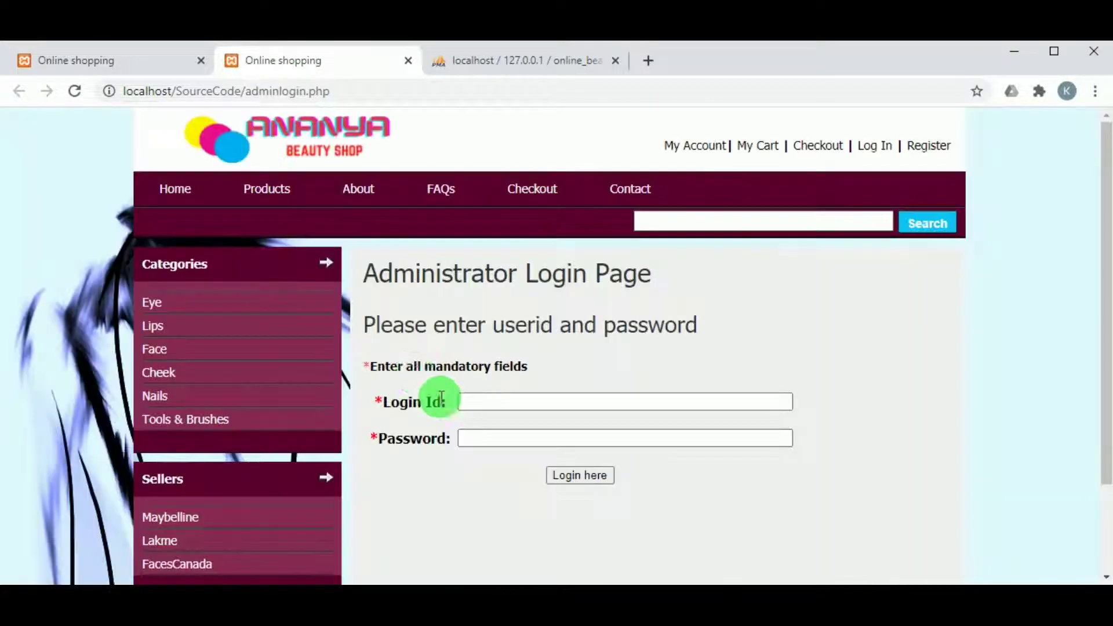
left_click(488, 409)
left_click(510, 208)
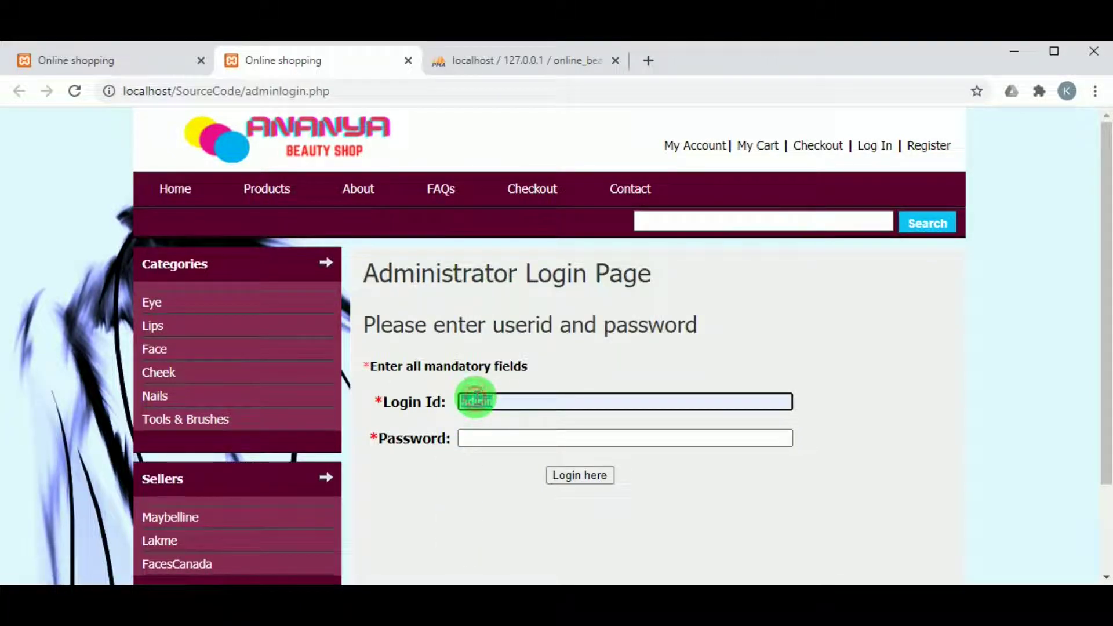
left_click(485, 437)
type("admin")
left_click(554, 479)
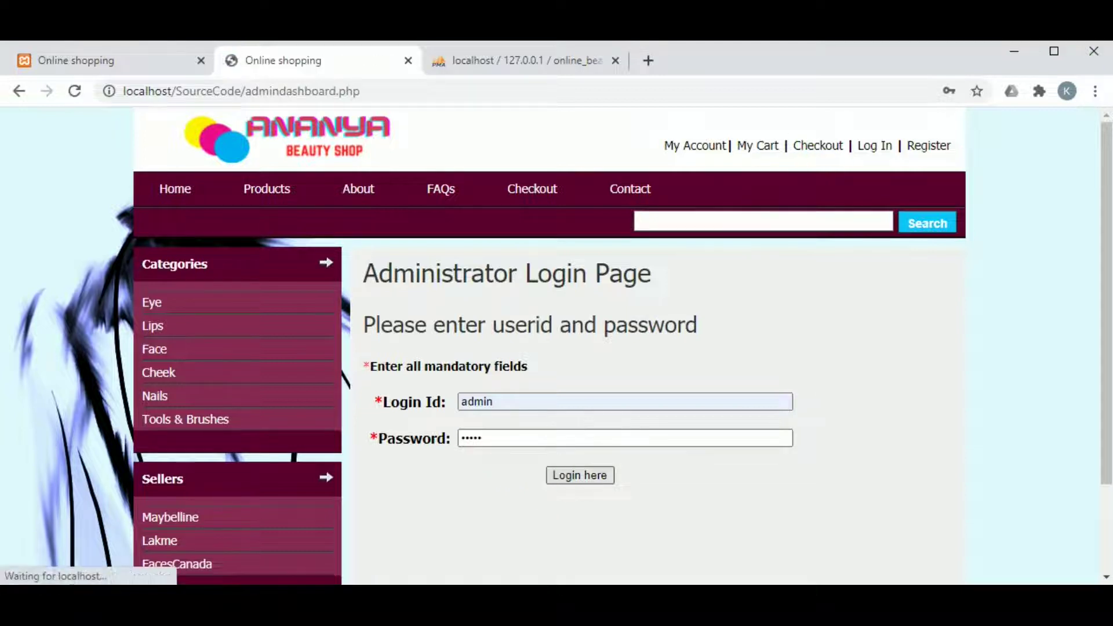
Review the Admin Profile details and the Change Password page
scroll(544, 372, "down", 3)
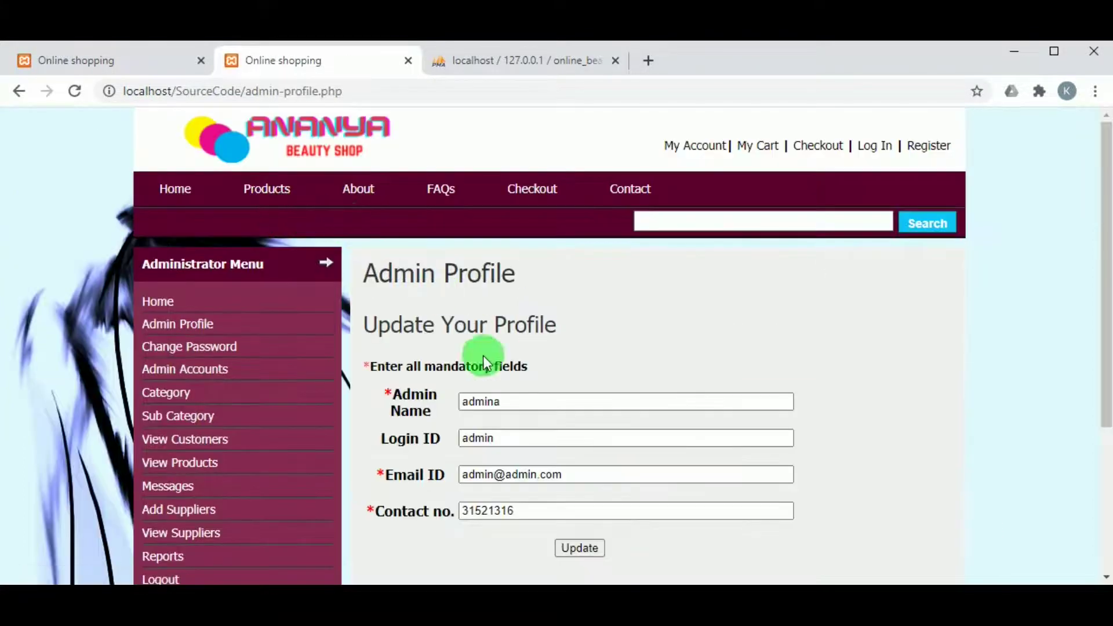
scroll(482, 272, "down", 2)
left_click(481, 429)
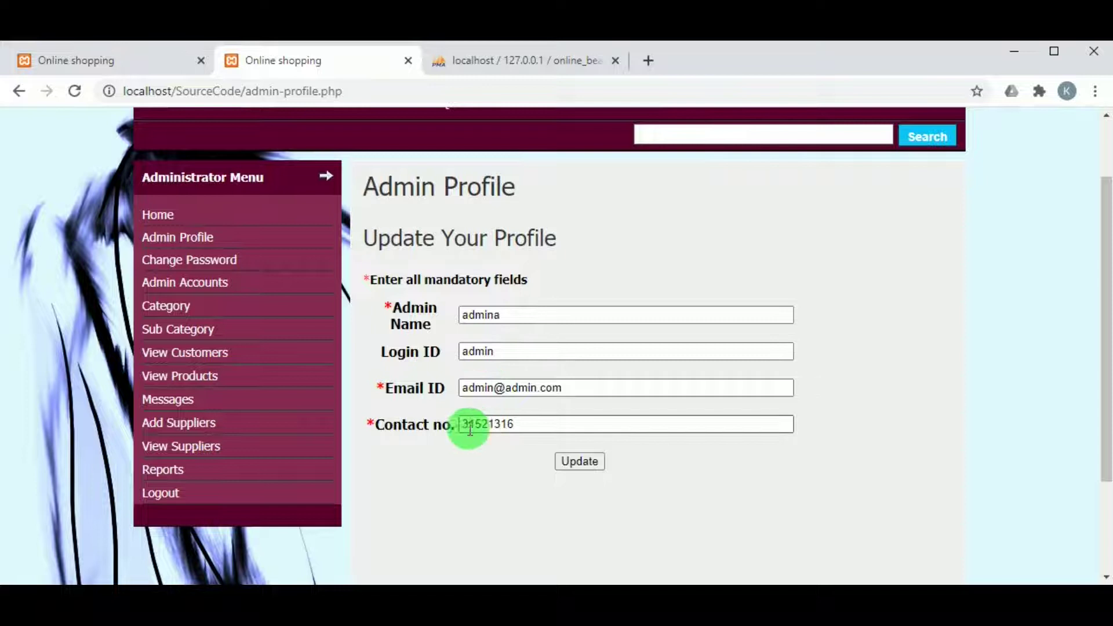
left_click(194, 265)
scroll(454, 416, "down", 2)
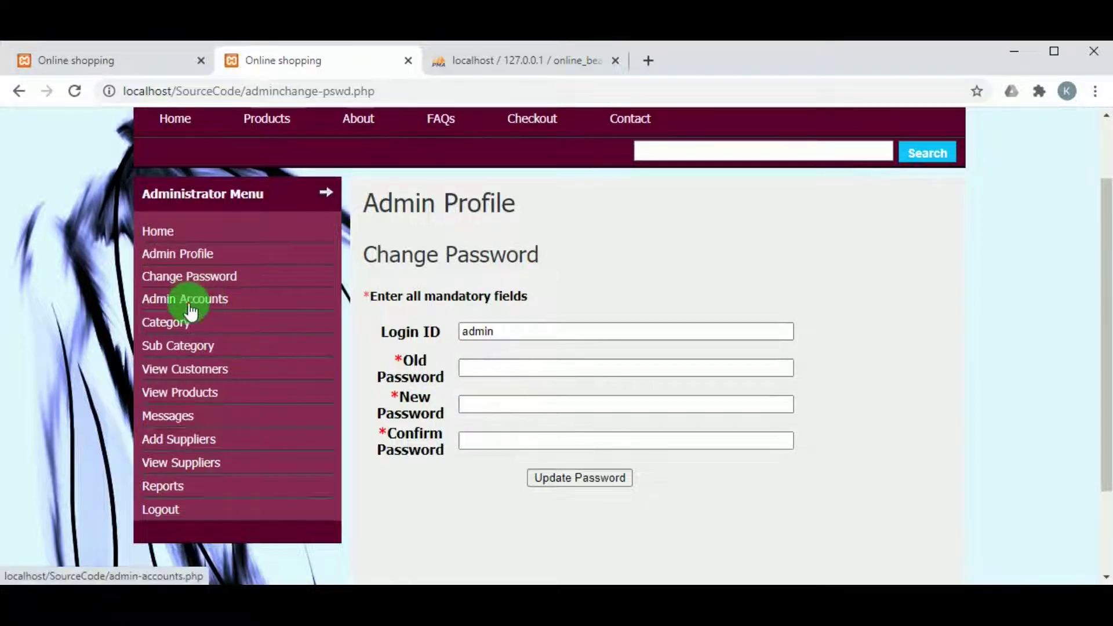
scroll(540, 261, "down", 2)
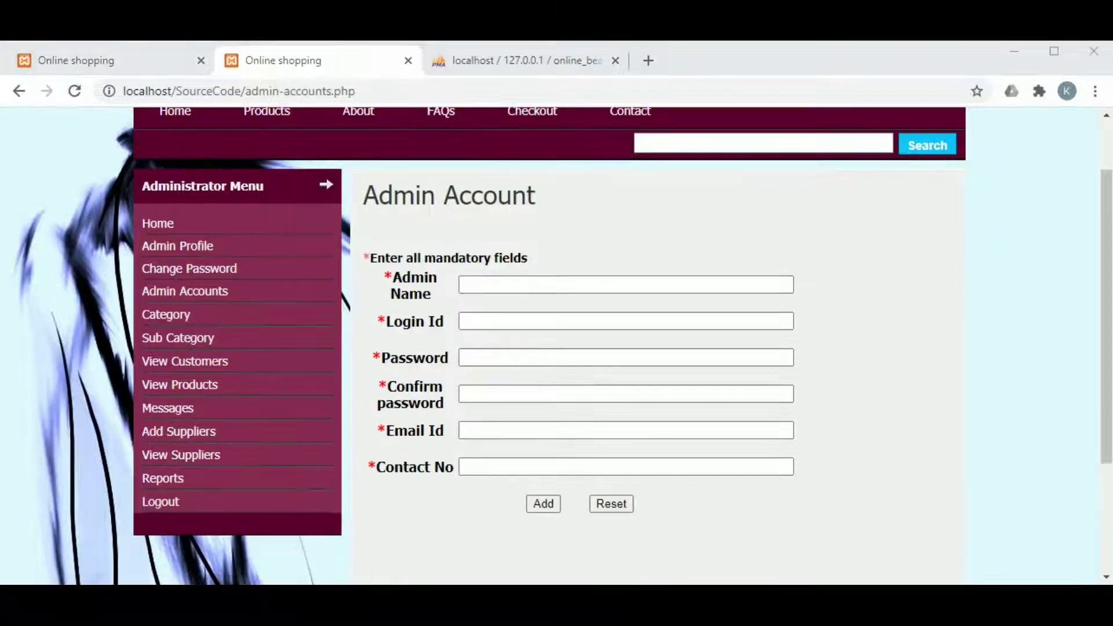
Enter the new admin's name and login ID, and paste the password into both password fields
left_click(496, 286)
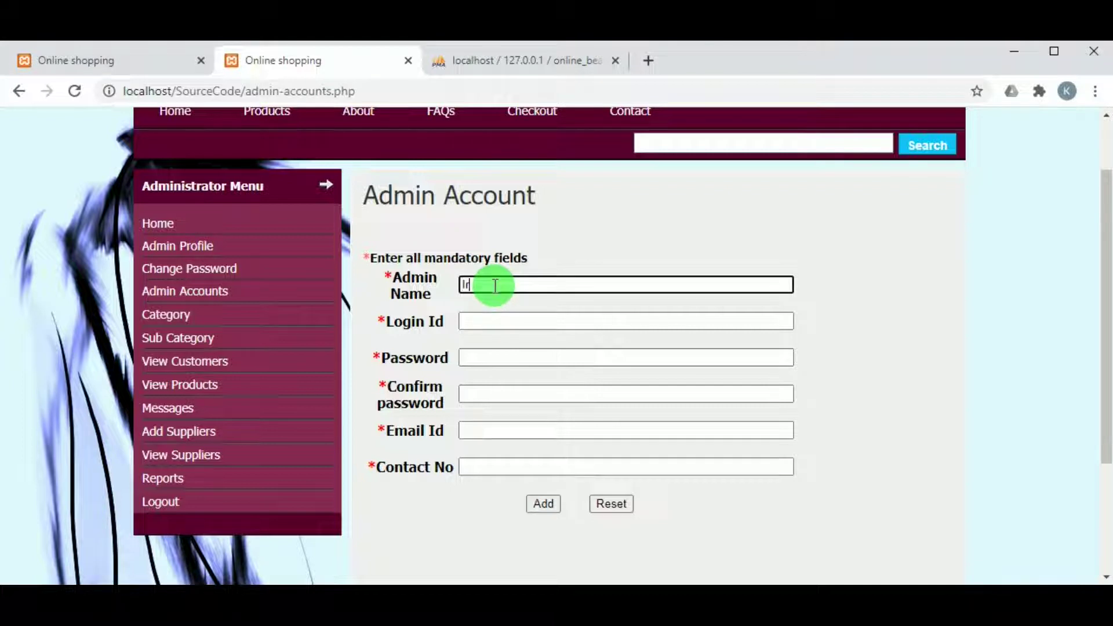
left_click(496, 316)
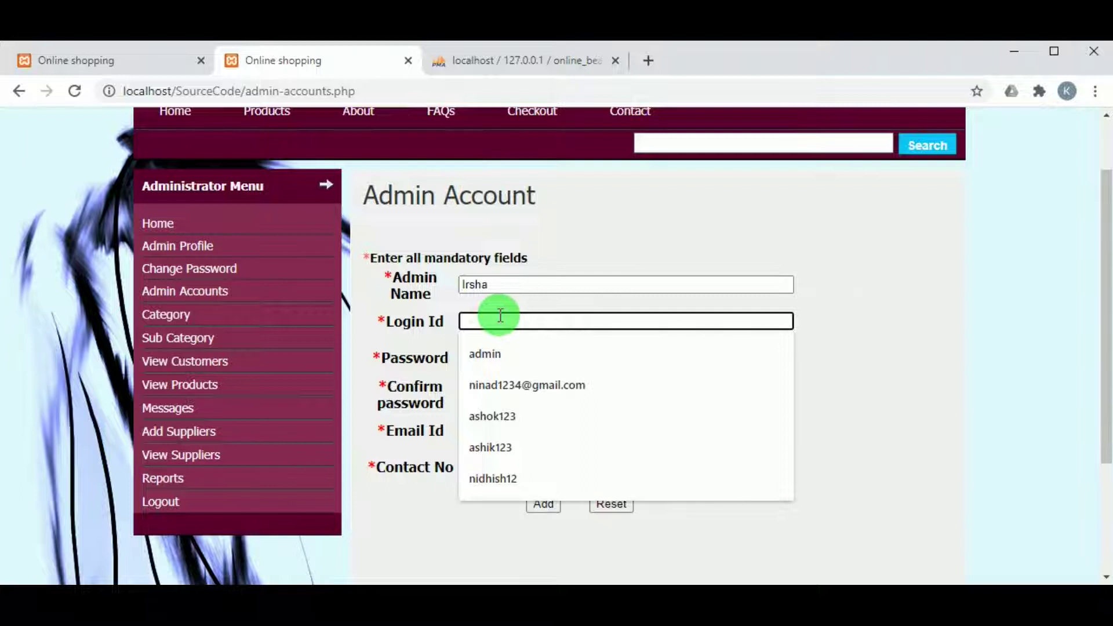
type("irshapa")
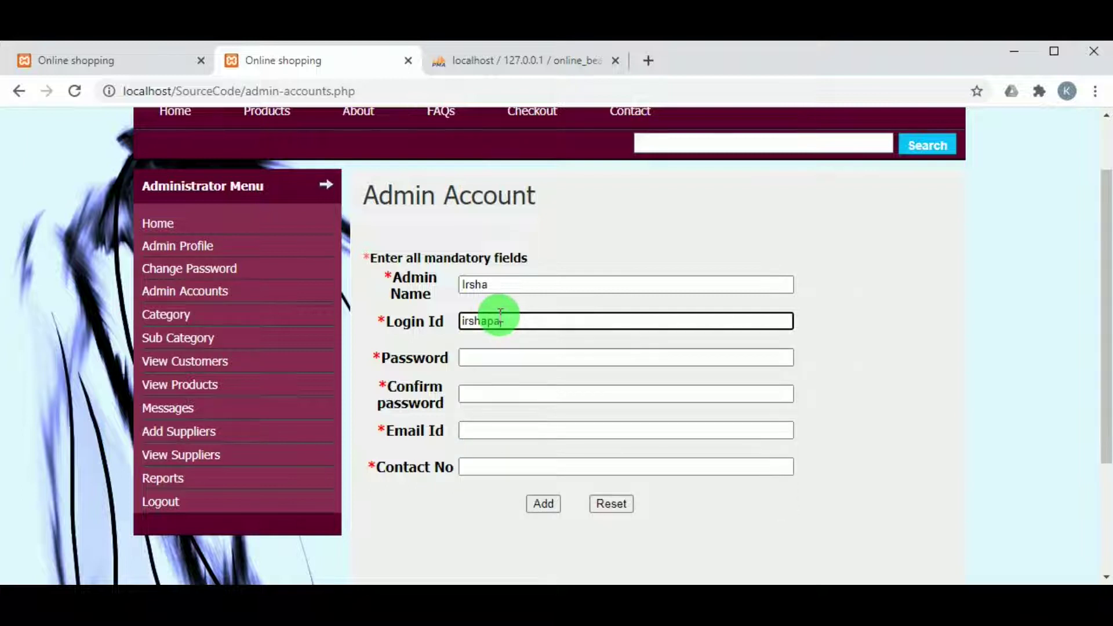
double_click(502, 320)
key("ctrl+c")
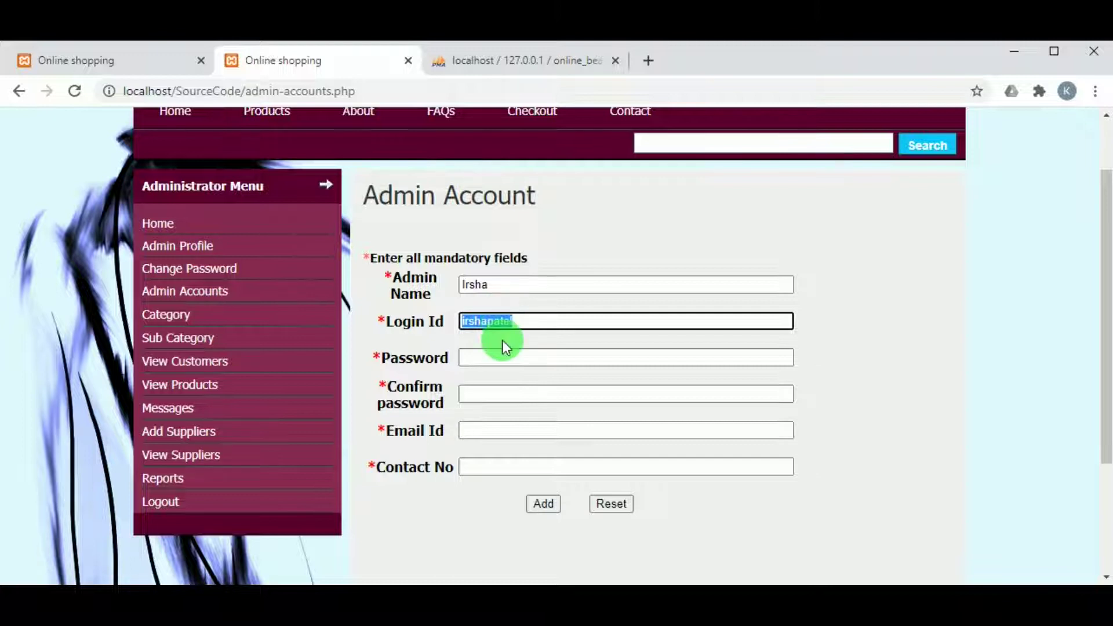
left_click(505, 351)
key("ctrl+v")
left_click(506, 393)
key("ctrl+v")
Fill in the admin's e-mail and contact number, add the account, and check the new row
left_click(503, 431)
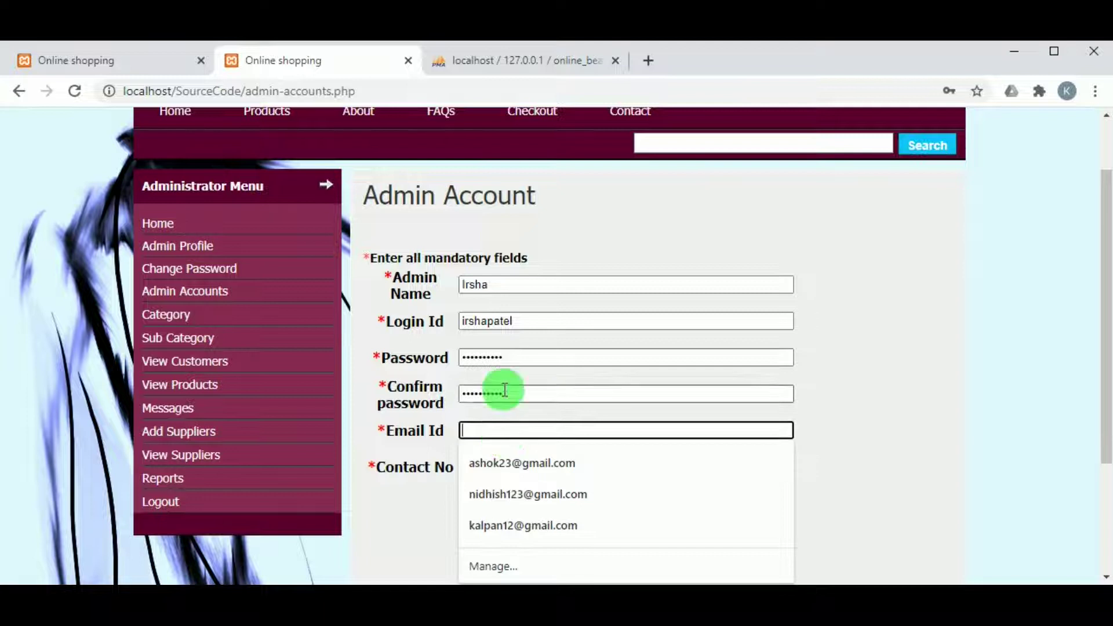
key("ctrl+v")
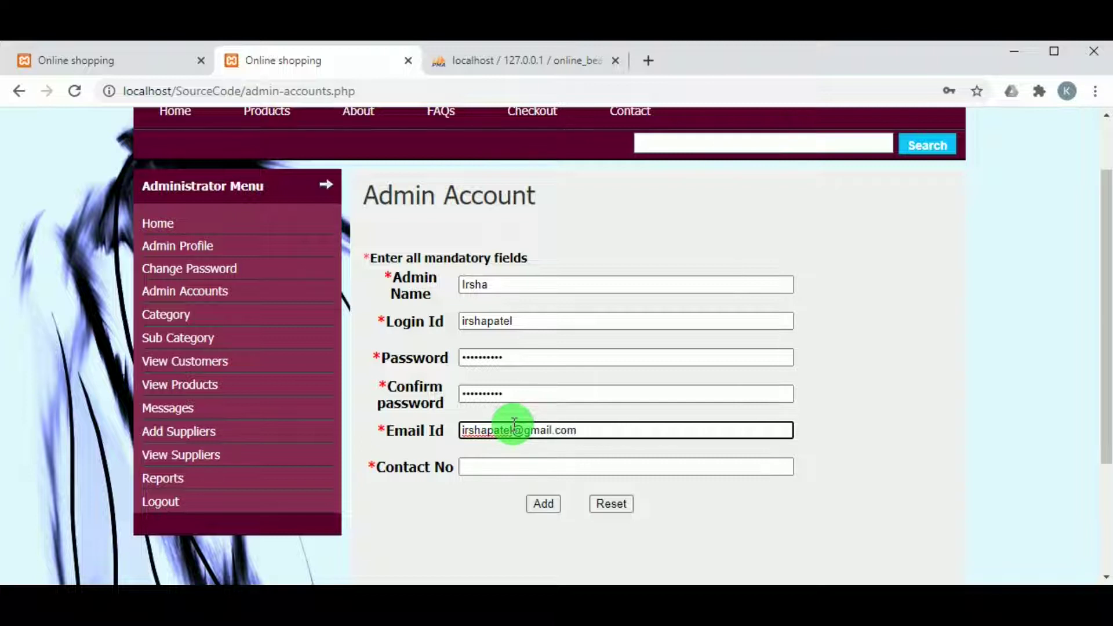
left_click(531, 471)
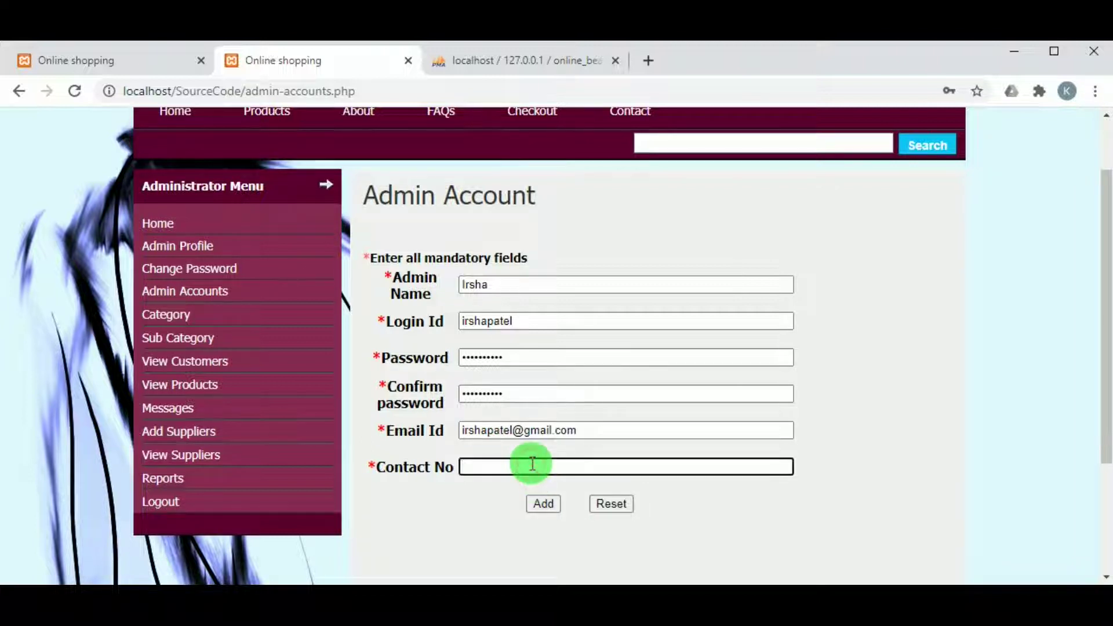
type("98")
left_click(527, 497)
left_click(541, 506)
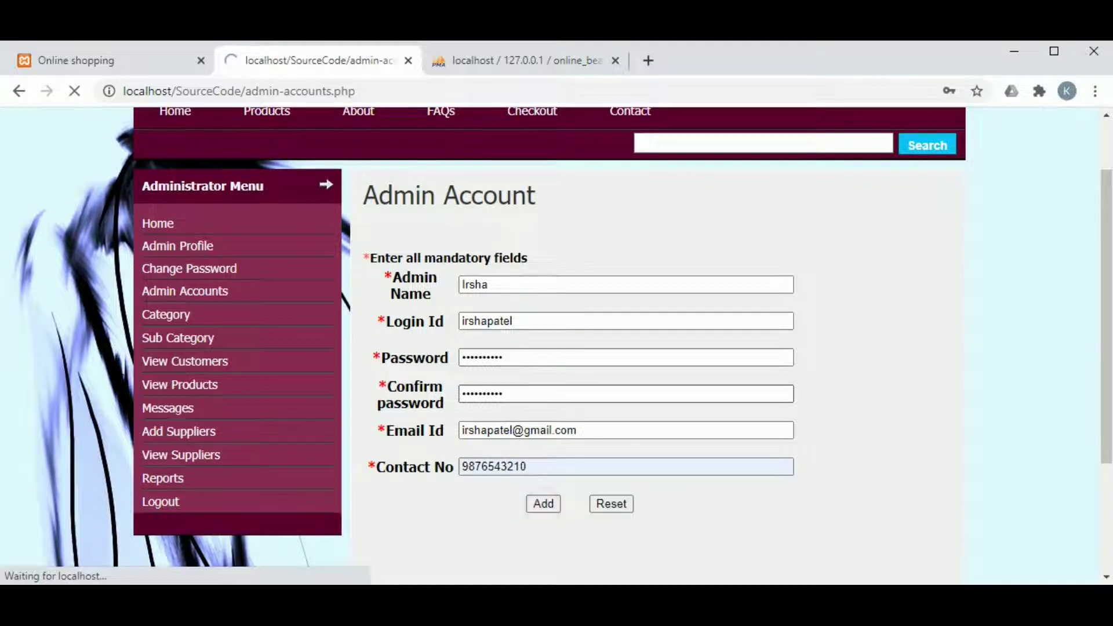
scroll(427, 465, "down", 5)
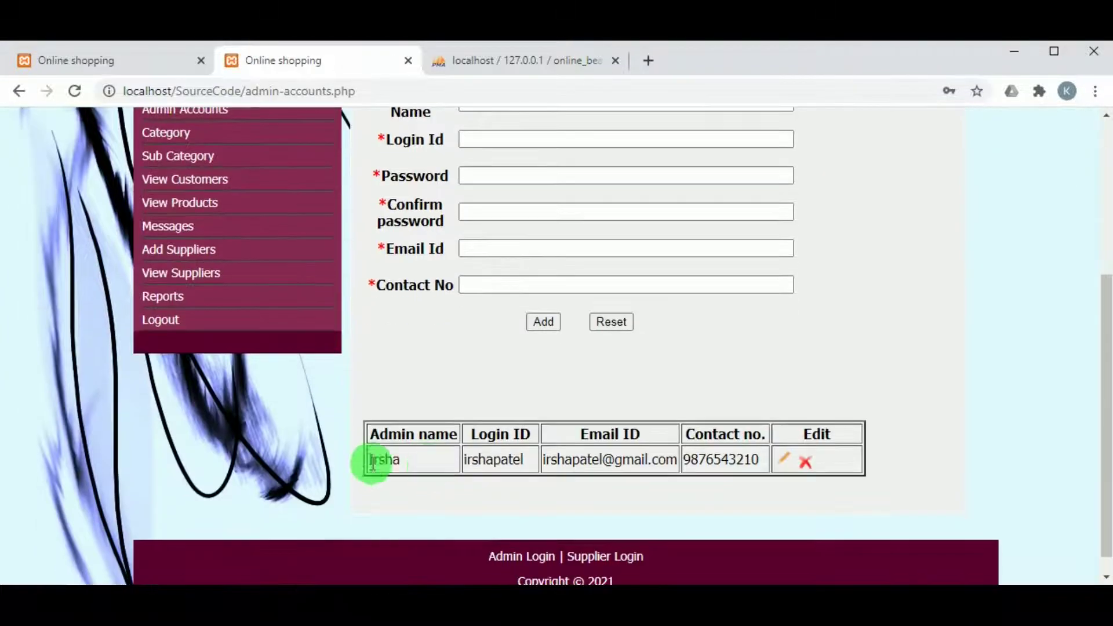
left_click(805, 464)
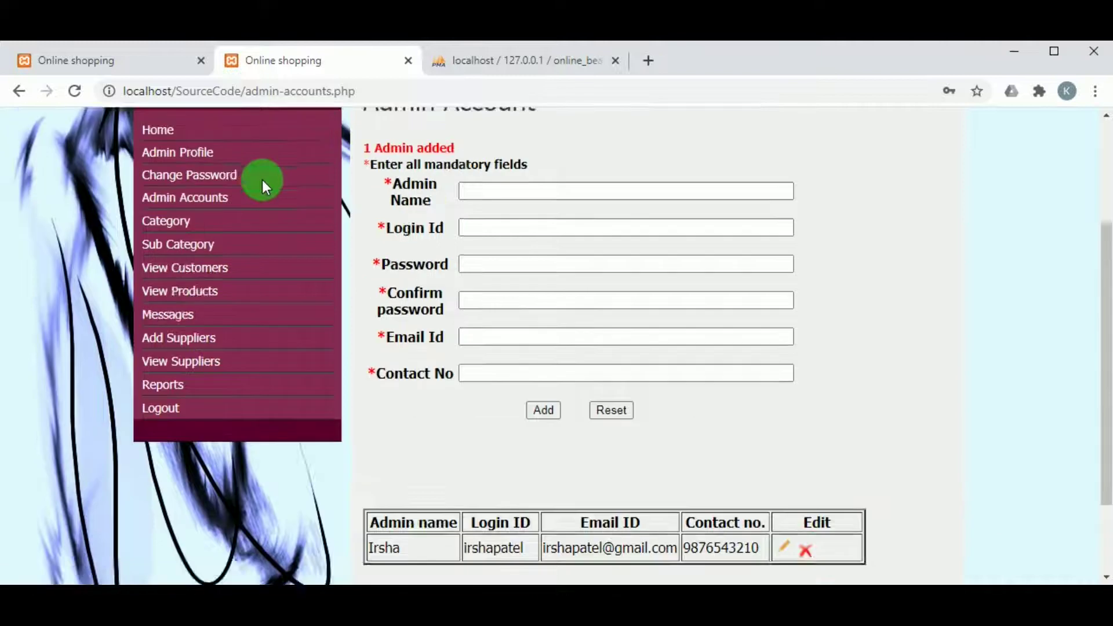
left_click(174, 383)
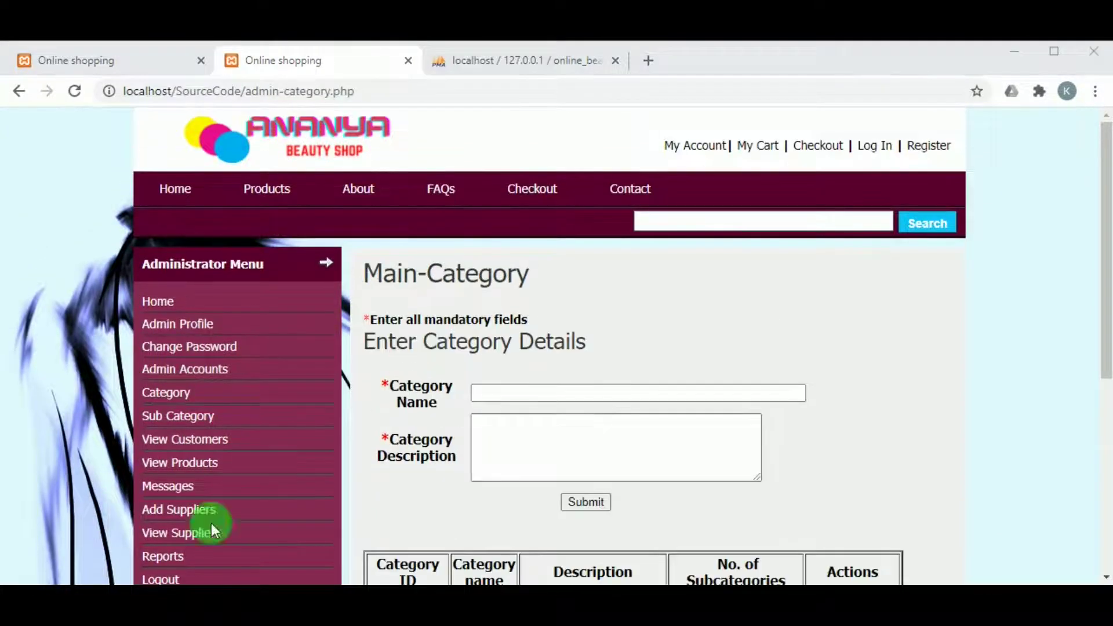
Create main category 'Skin' with description 'Skin Care' and confirm it in the category table
scroll(600, 377, "down", 5)
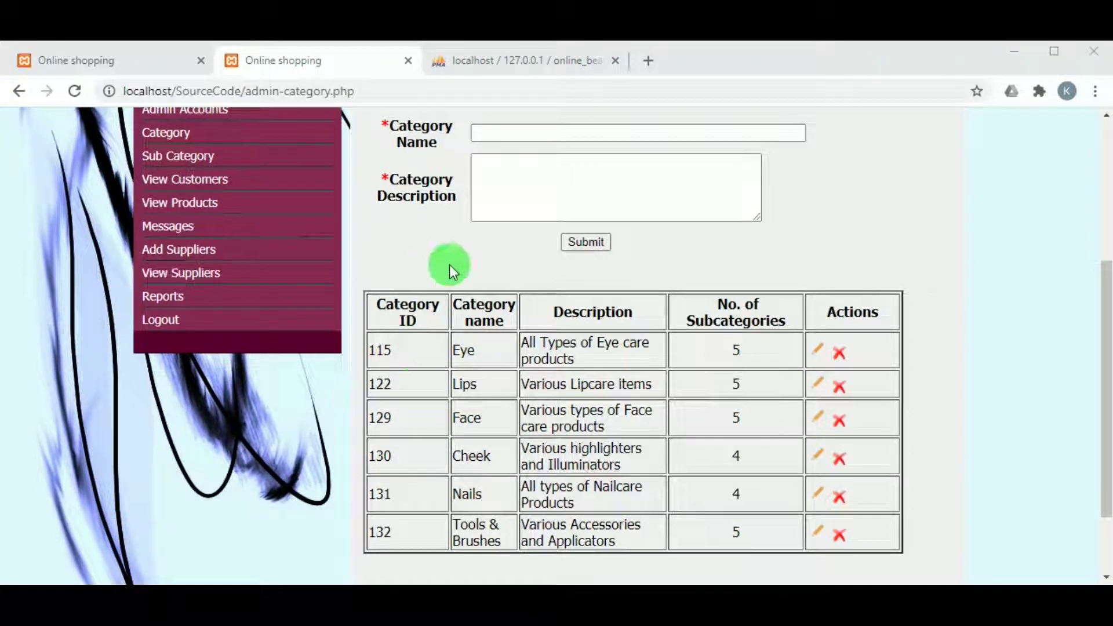
scroll(675, 487, "up", 2)
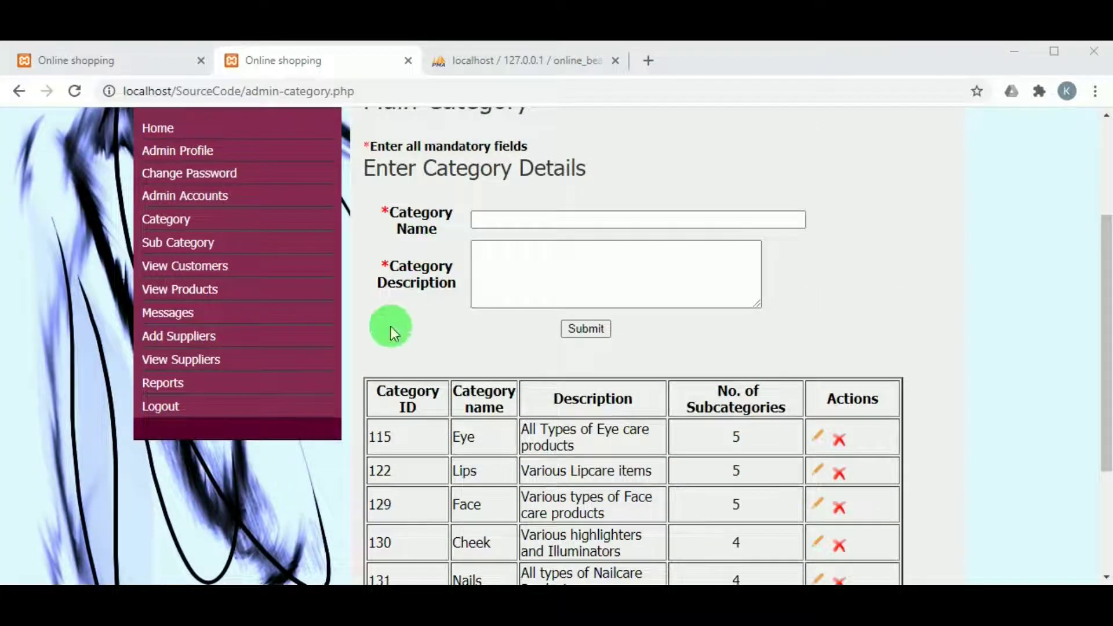
left_click(556, 216)
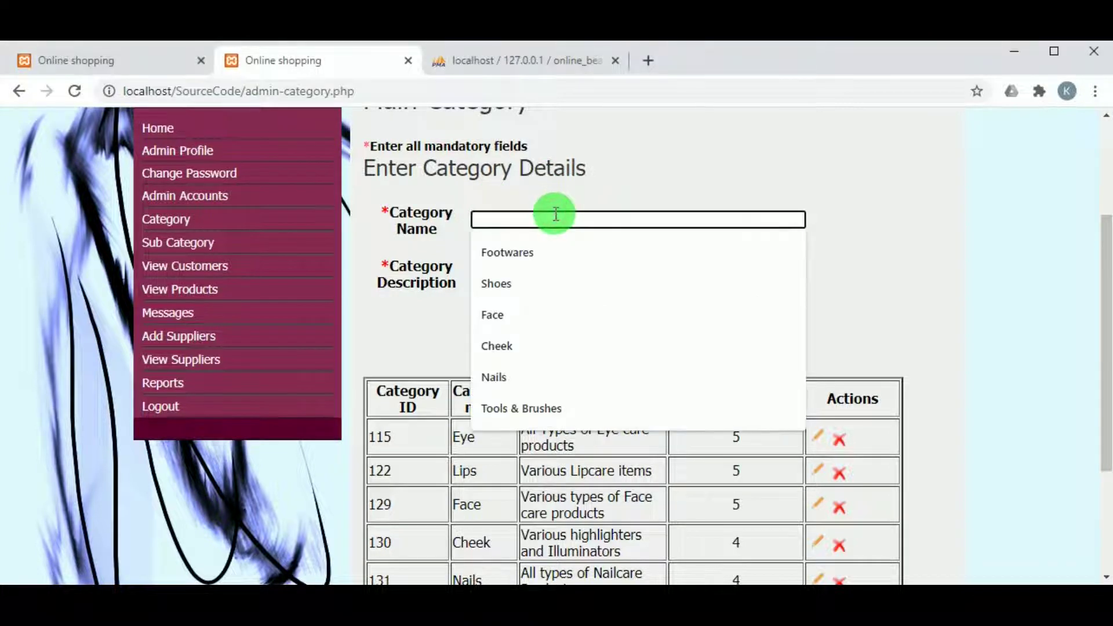
type("Skin")
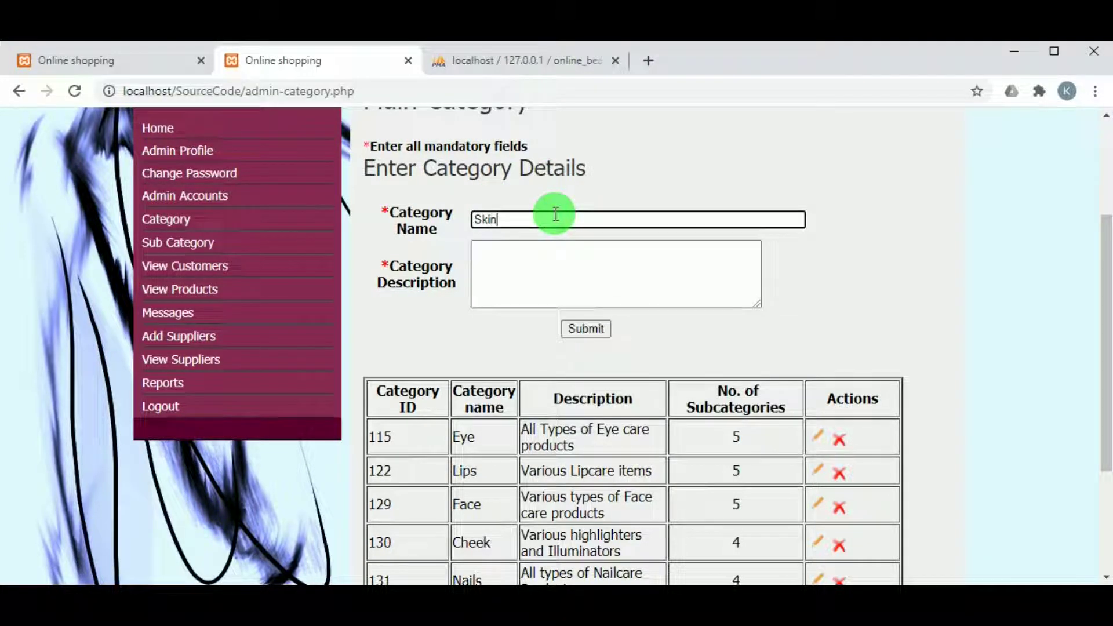
left_click(559, 261)
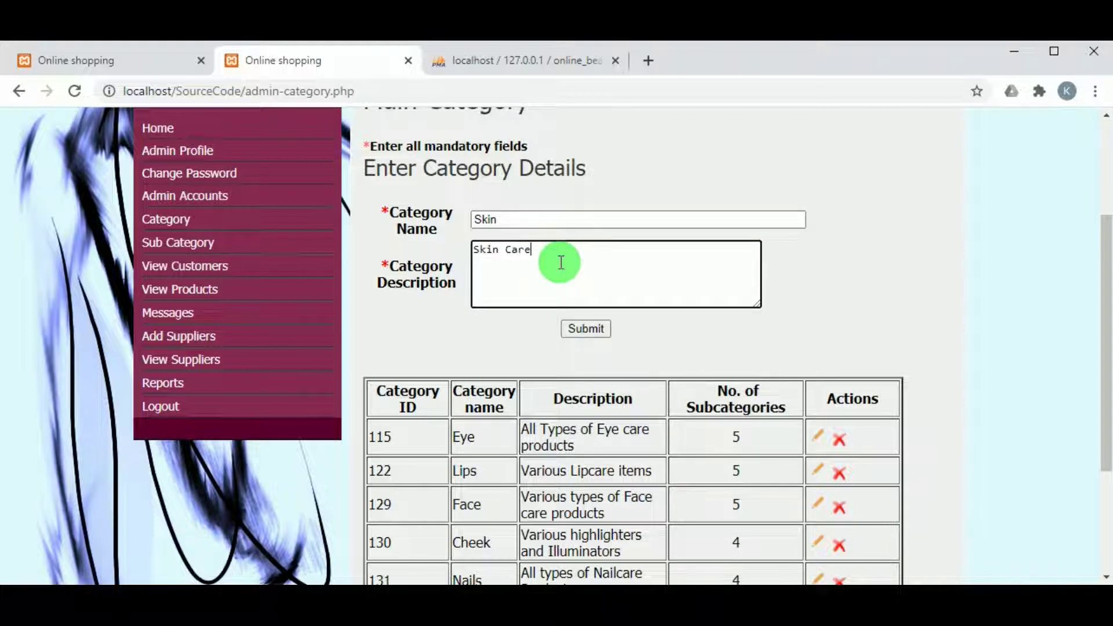
left_click(576, 328)
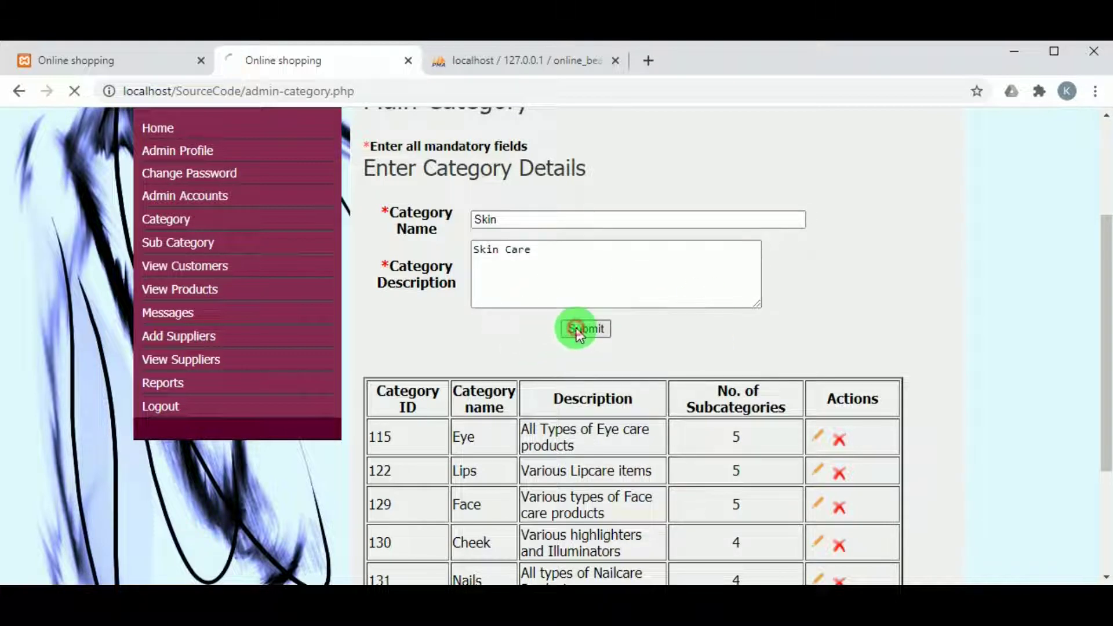
scroll(597, 309, "down", 7)
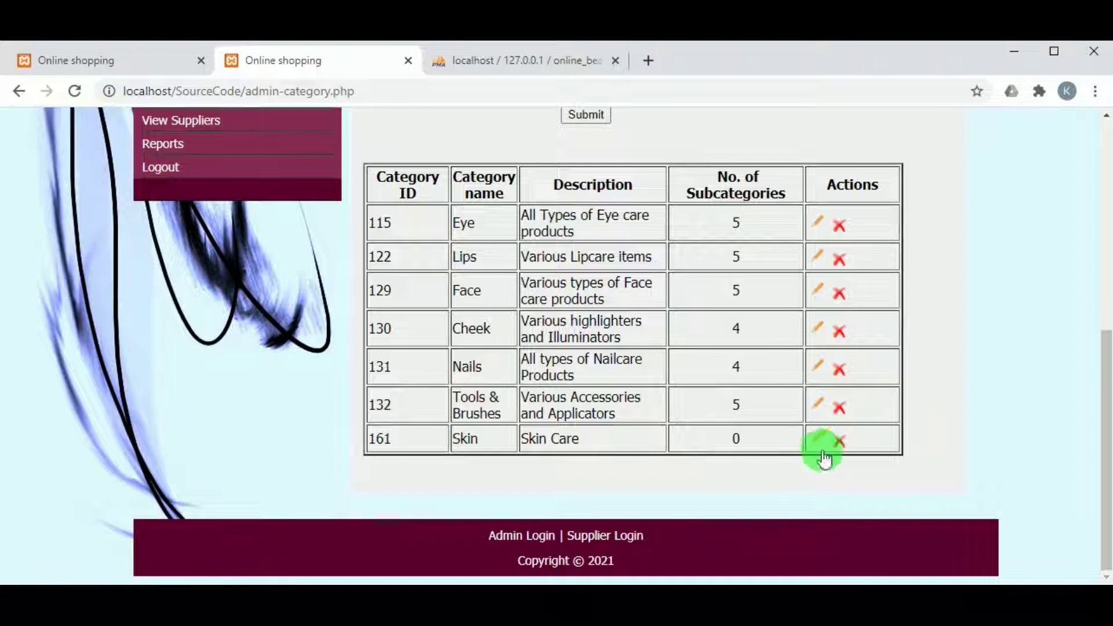
scroll(780, 458, "up", 7)
scroll(174, 472, "down", 1)
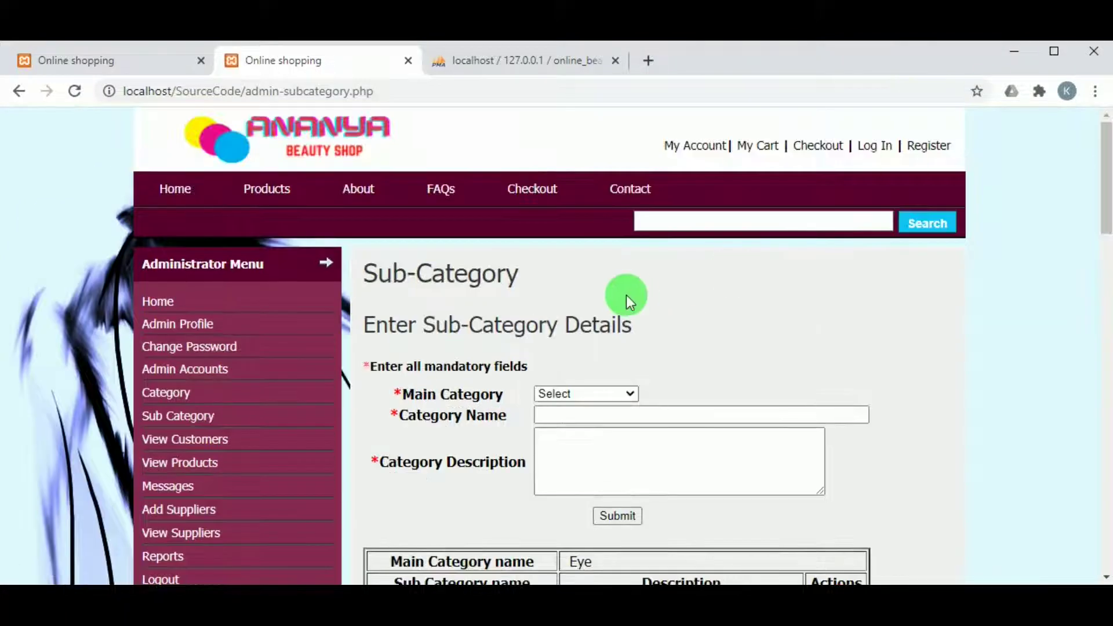
Choose Skin as the main category and enter the sub-category name 'Concealer'
scroll(626, 297, "down", 1)
left_click(587, 305)
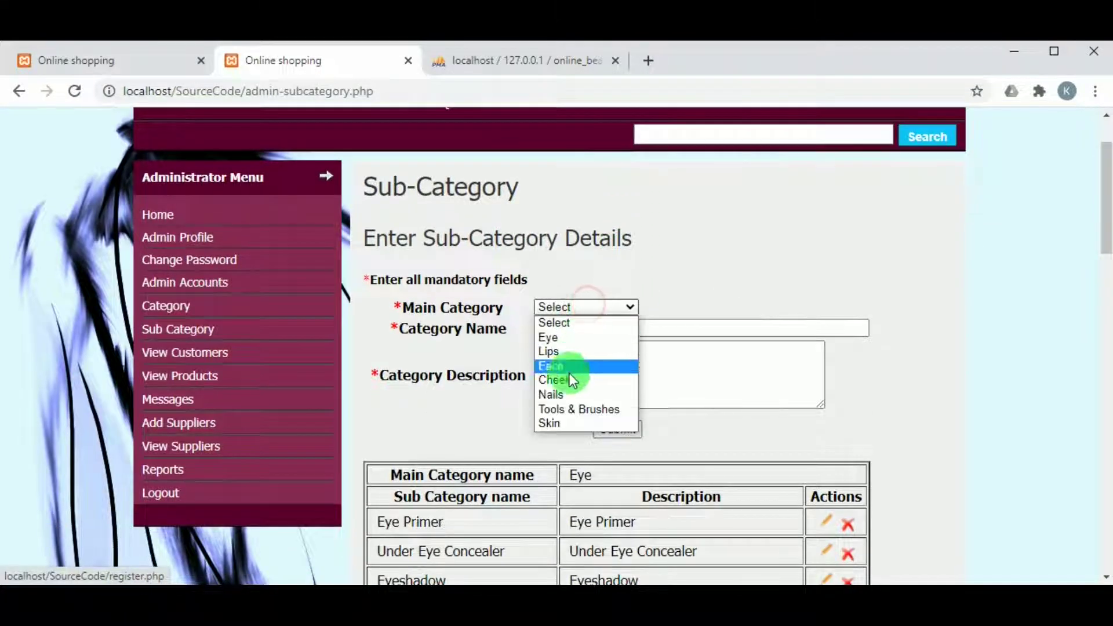
left_click(552, 425)
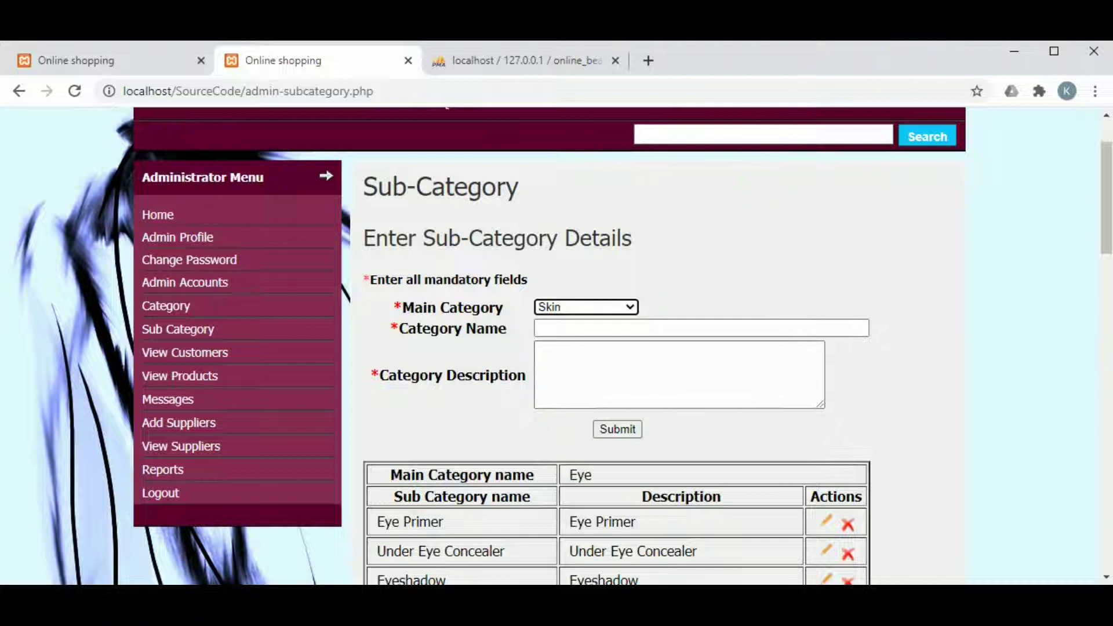
left_click(580, 326)
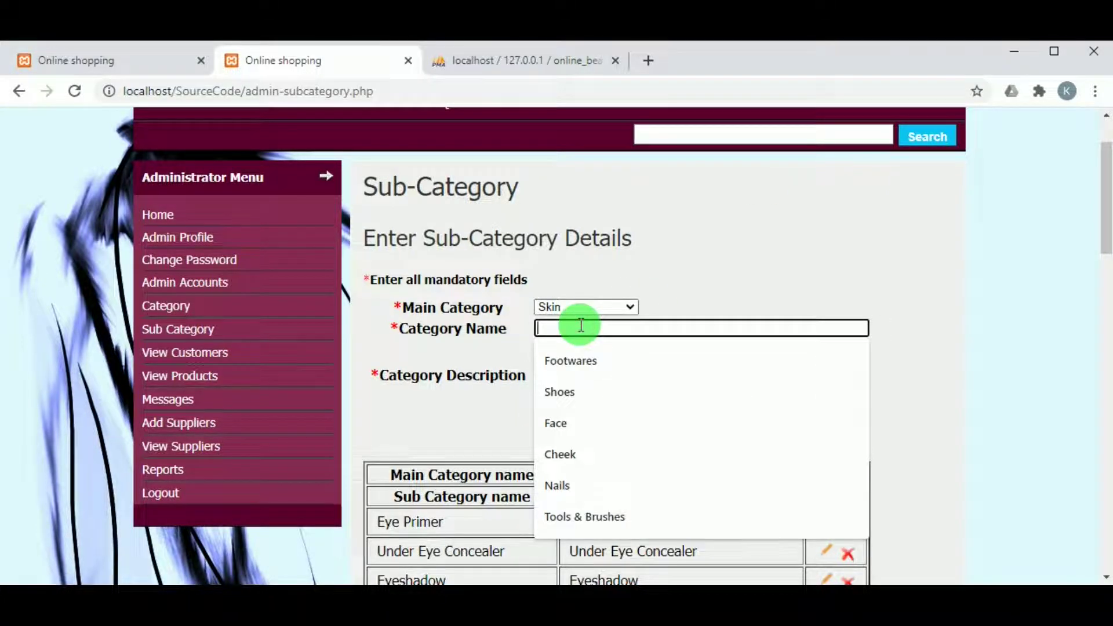
type("Concealer")
left_click(569, 364)
left_click(576, 321)
double_click(577, 320)
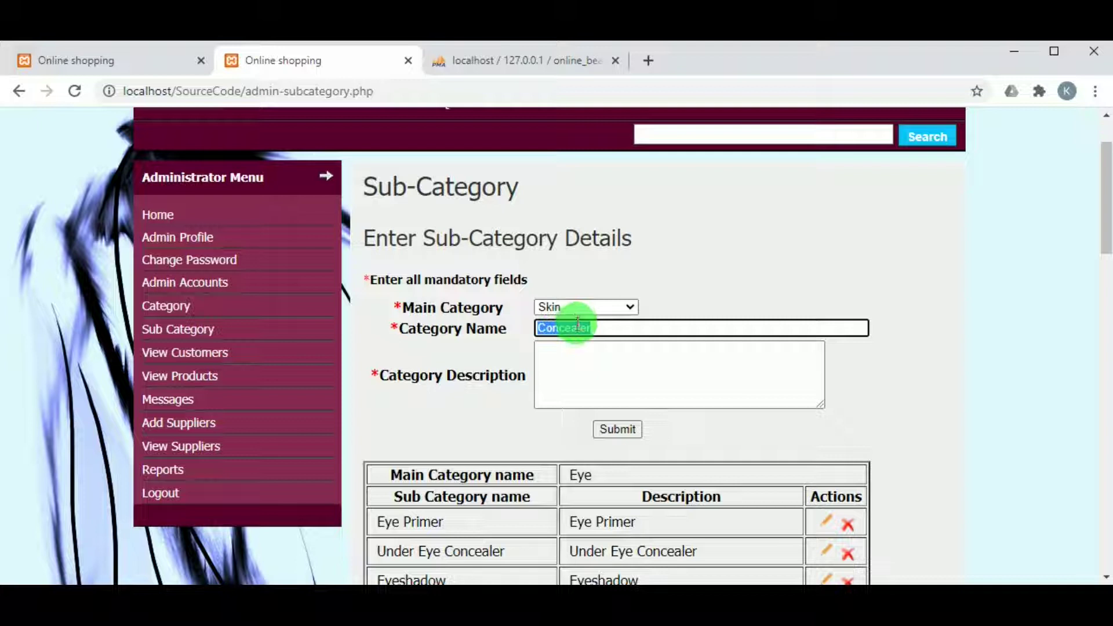
Give it the description 'Skin Concealer', submit it, and check the Skin table
left_click(572, 365)
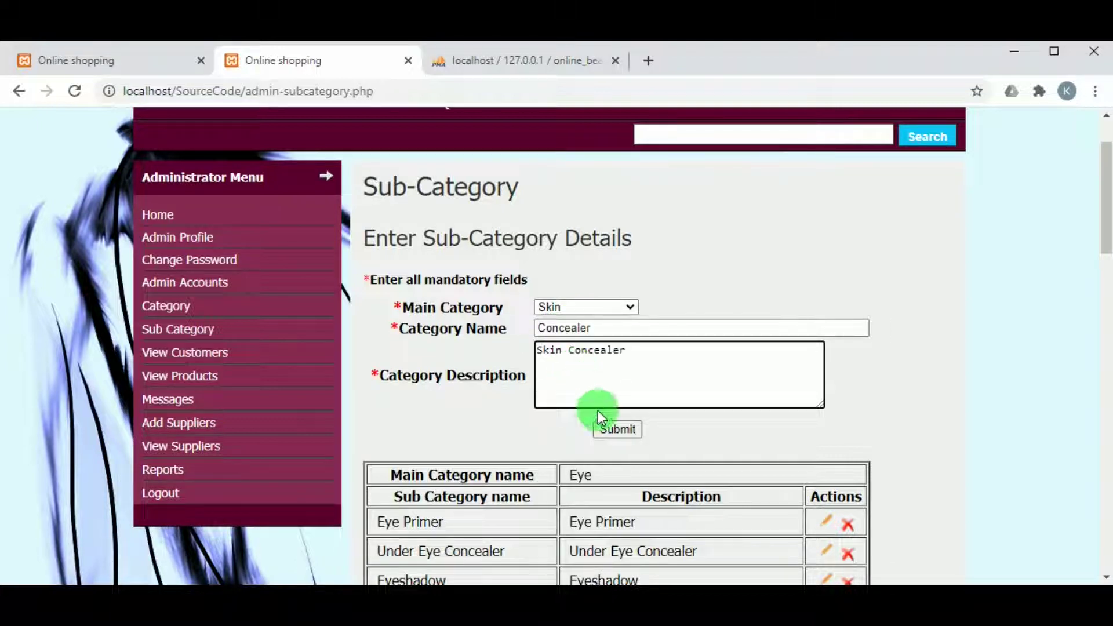
left_click(617, 433)
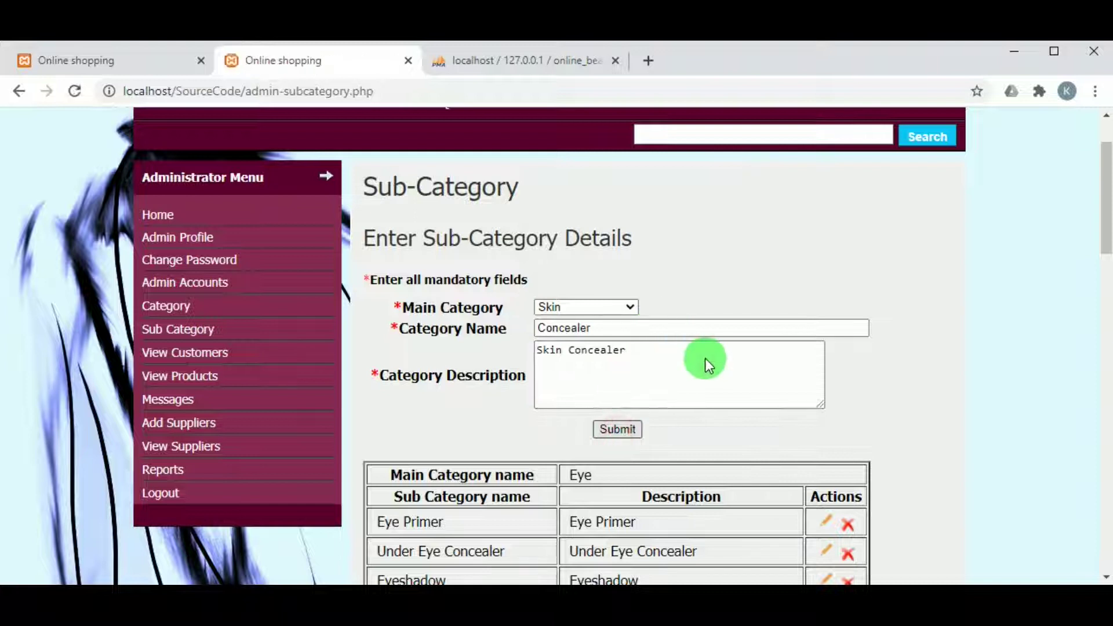
scroll(703, 353, "down", 10)
scroll(545, 454, "down", 10)
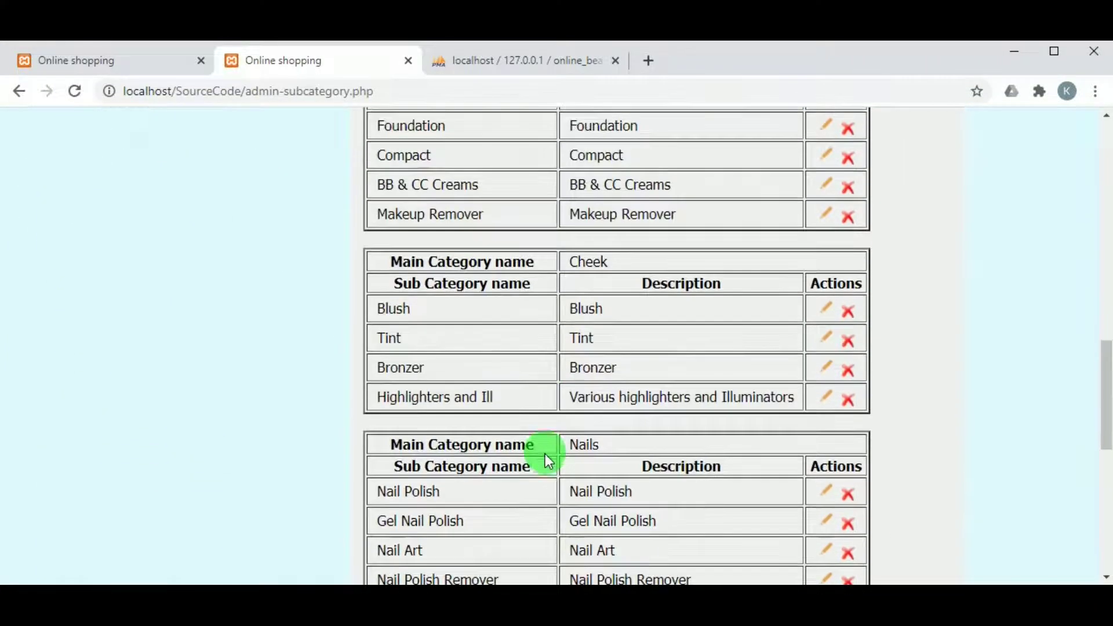
scroll(546, 453, "down", 5)
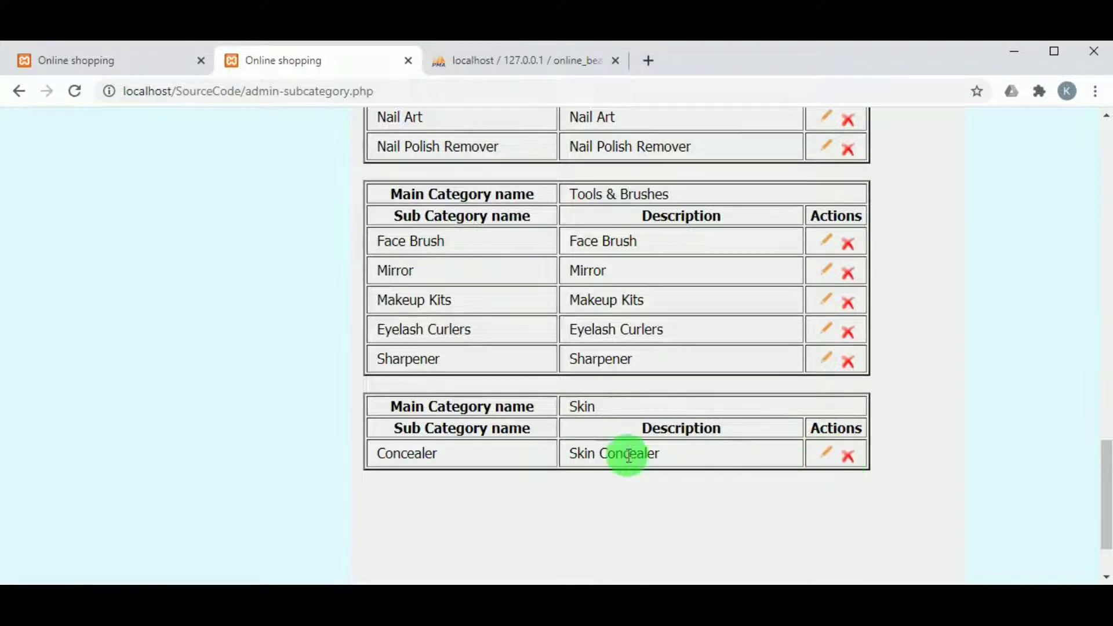
scroll(628, 457, "up", 5)
scroll(628, 456, "up", 15)
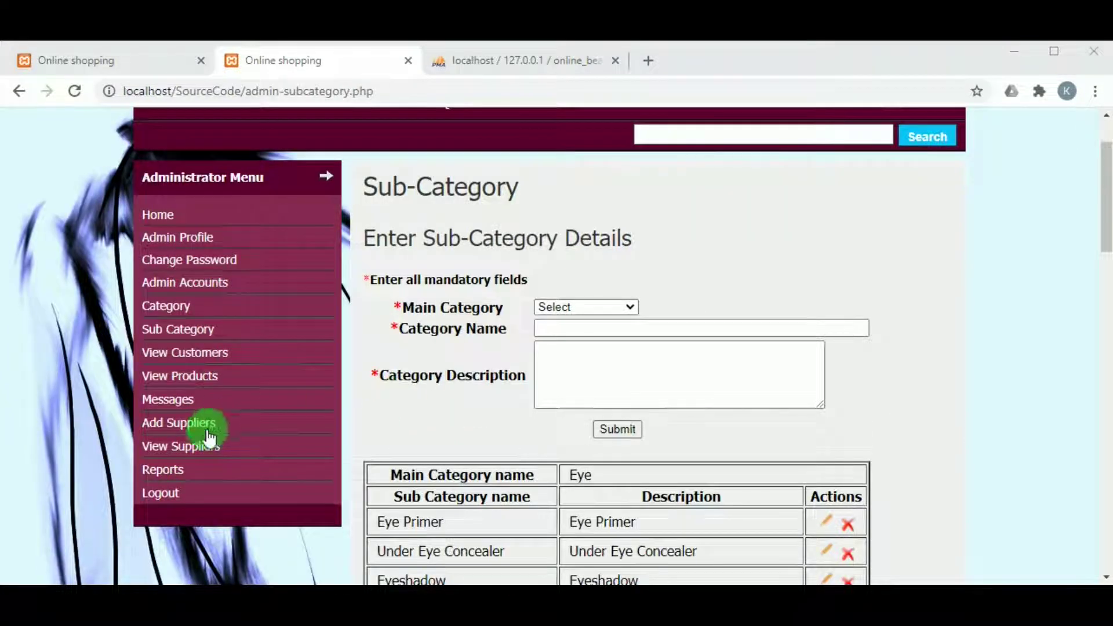
Search View Customers by a suggested customer name and display that customer's record
left_click(197, 356)
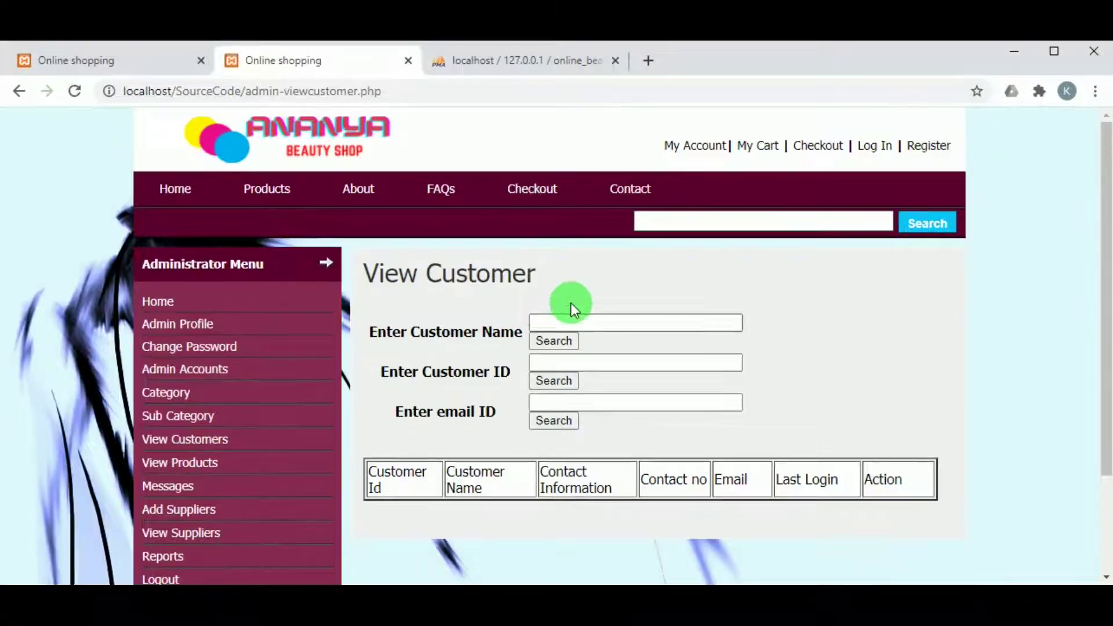
left_click(538, 321)
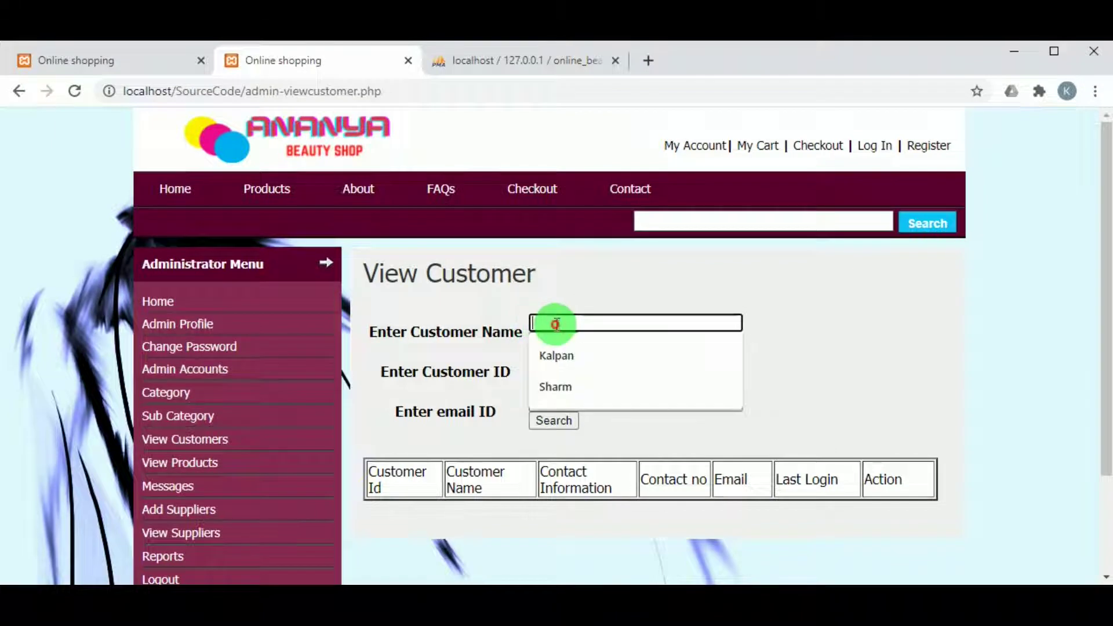
left_click(556, 381)
left_click(560, 340)
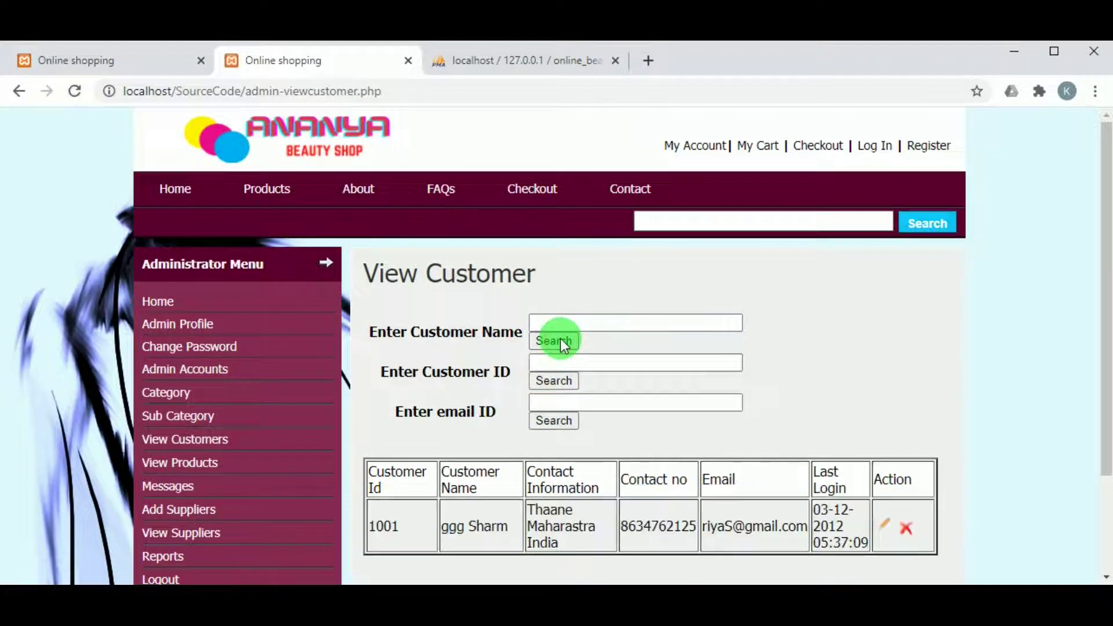
scroll(561, 339, "down", 2)
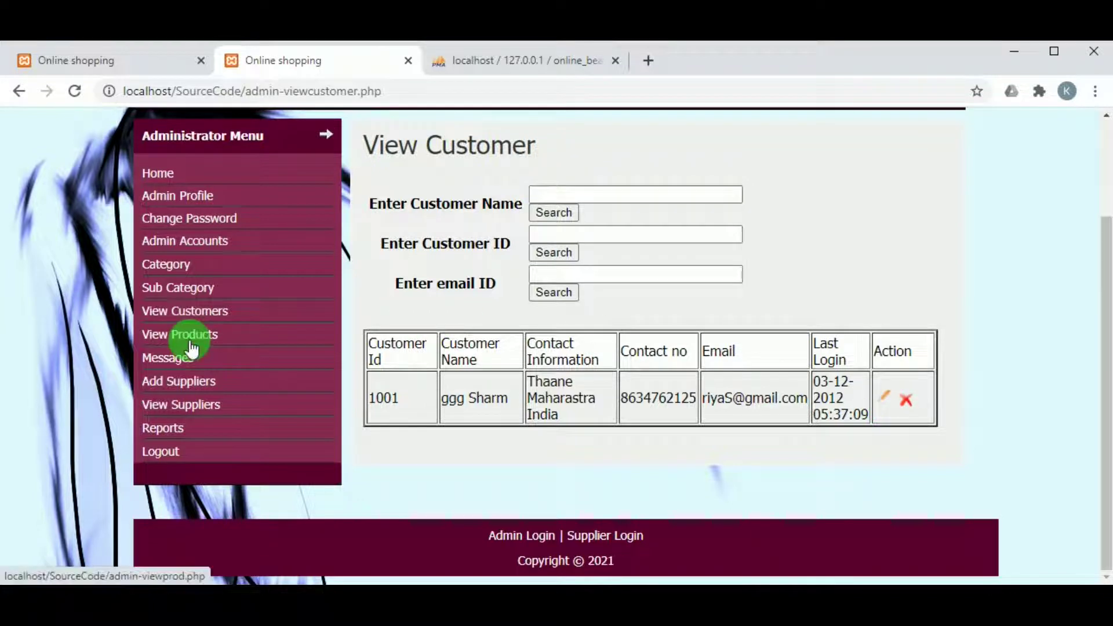
Open the admin product list and browse through the products
left_click(193, 342)
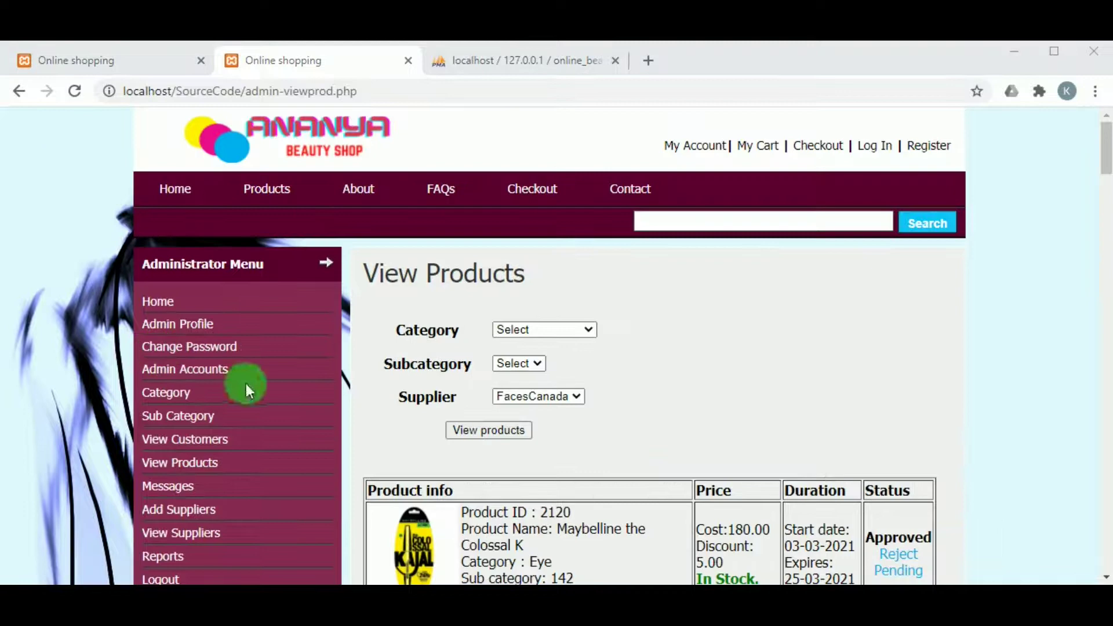
scroll(530, 388, "down", 1)
scroll(530, 388, "down", 18)
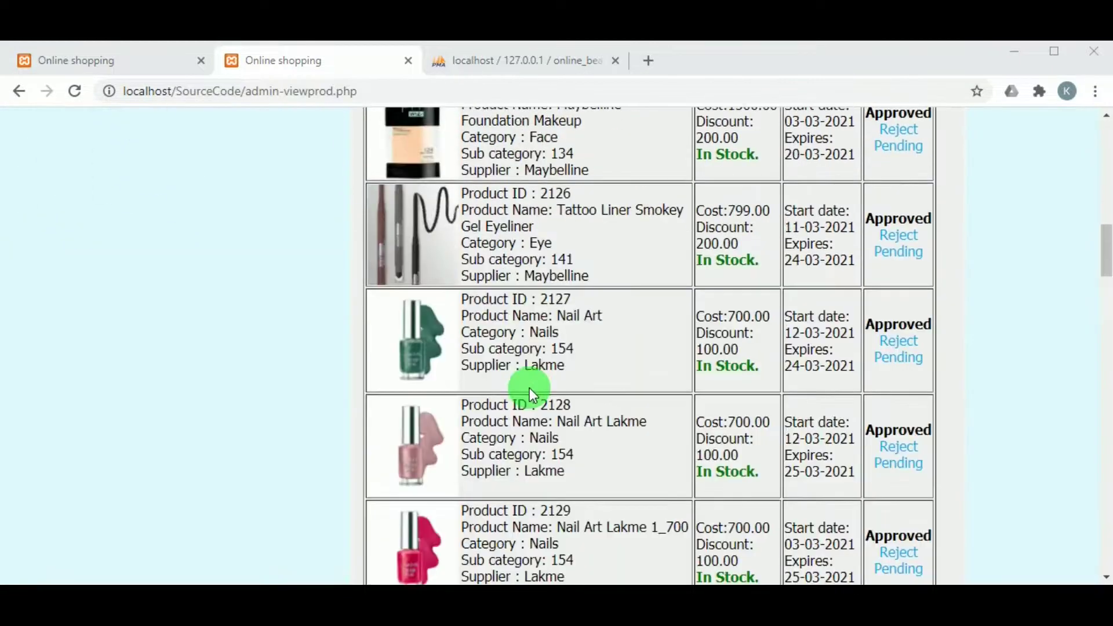
scroll(530, 388, "up", 15)
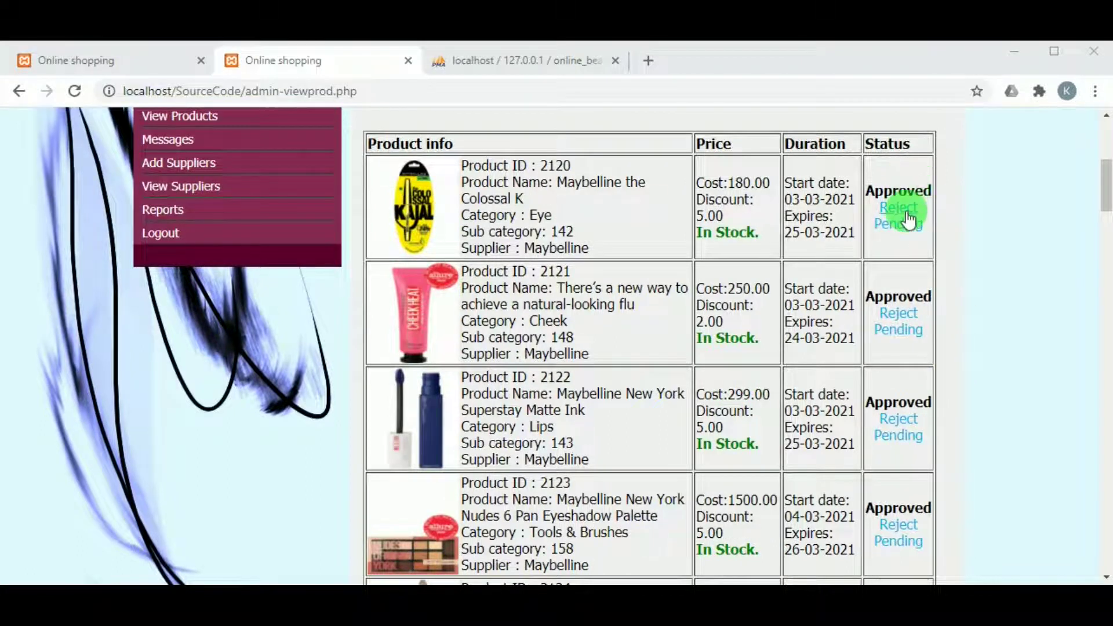
left_click(901, 237)
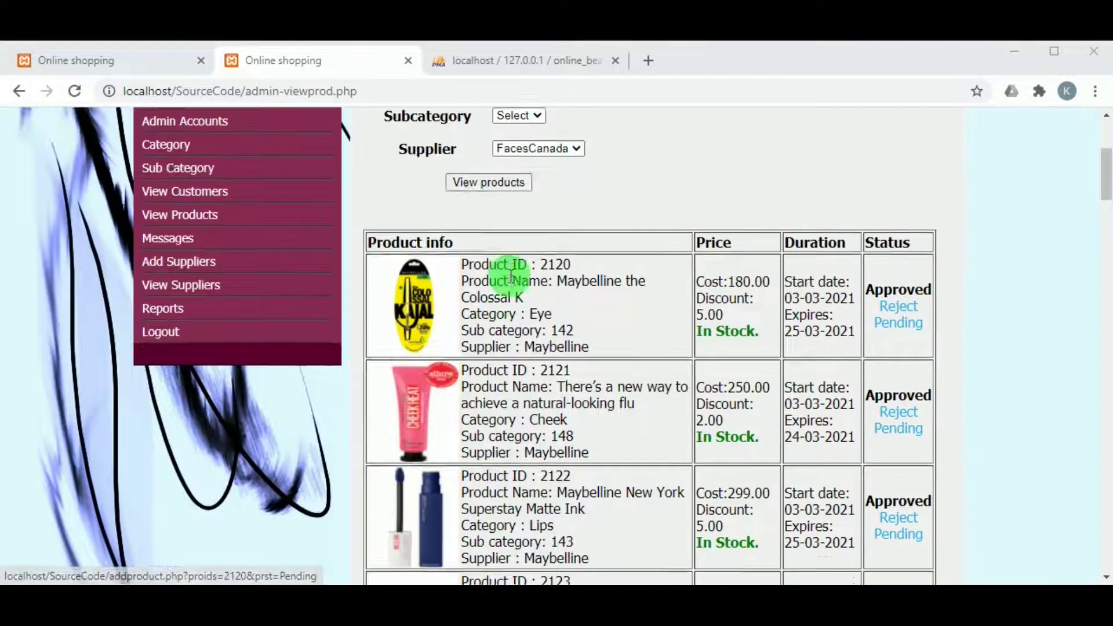
Filter products to category Eye, subcategory Eye Primer, supplier FacesCanada, and view the results
left_click(503, 334)
left_click(517, 360)
left_click(517, 362)
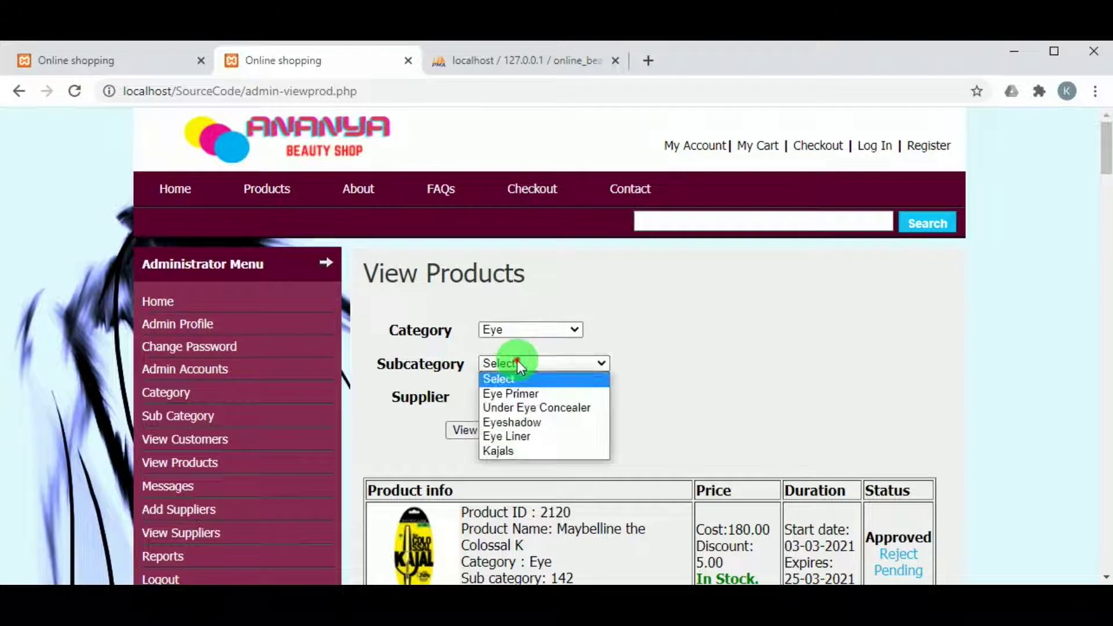
left_click(523, 393)
left_click(496, 428)
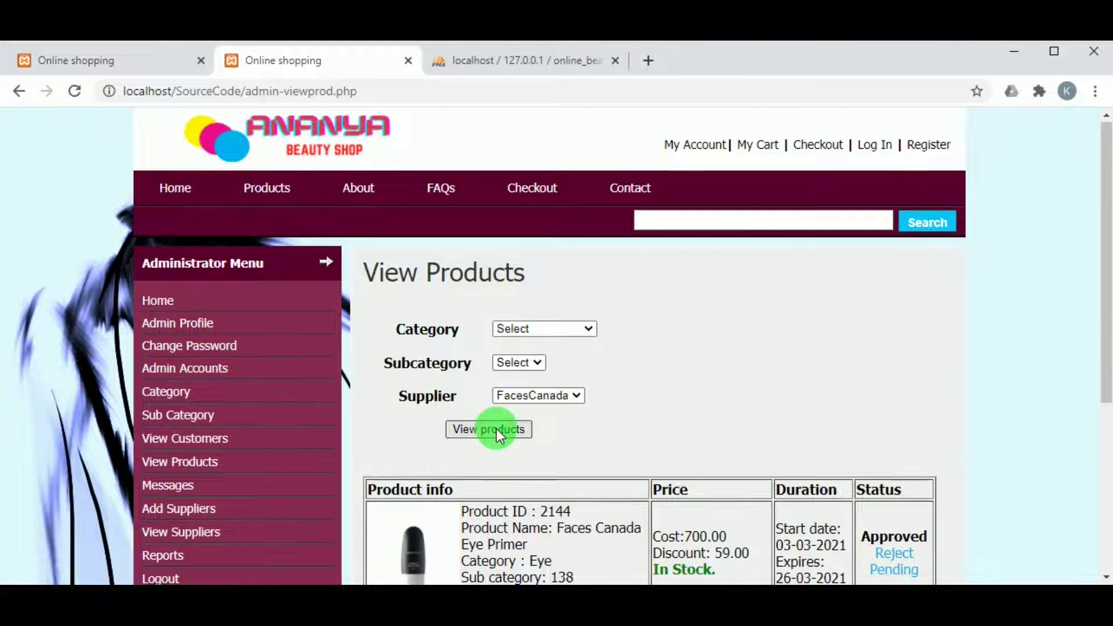
scroll(497, 429, "down", 4)
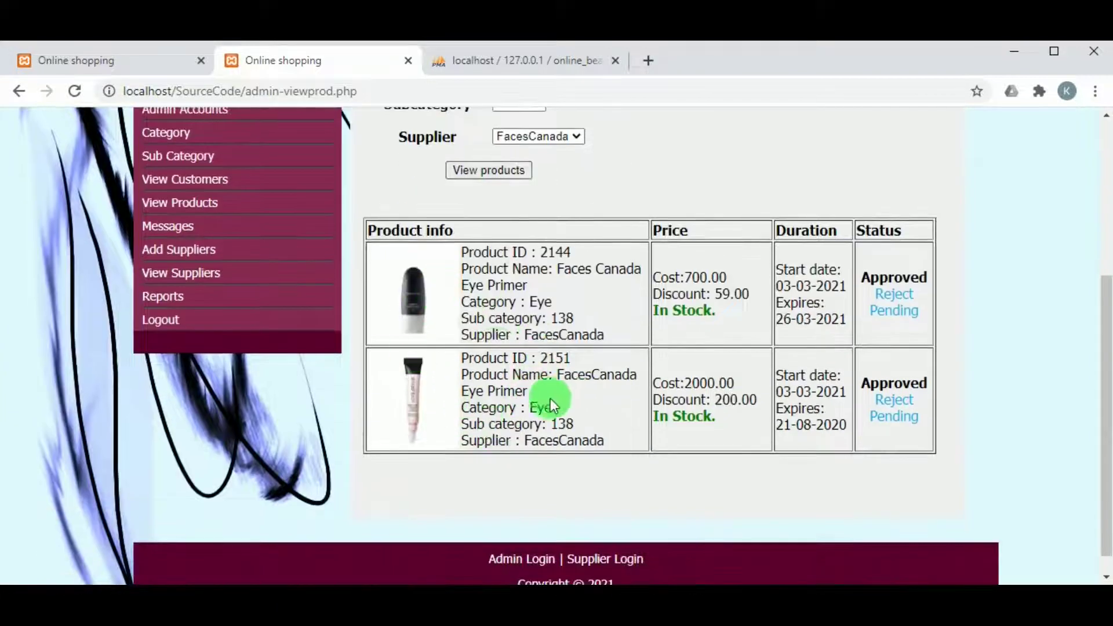
scroll(638, 348, "up", 3)
scroll(765, 406, "down", 1)
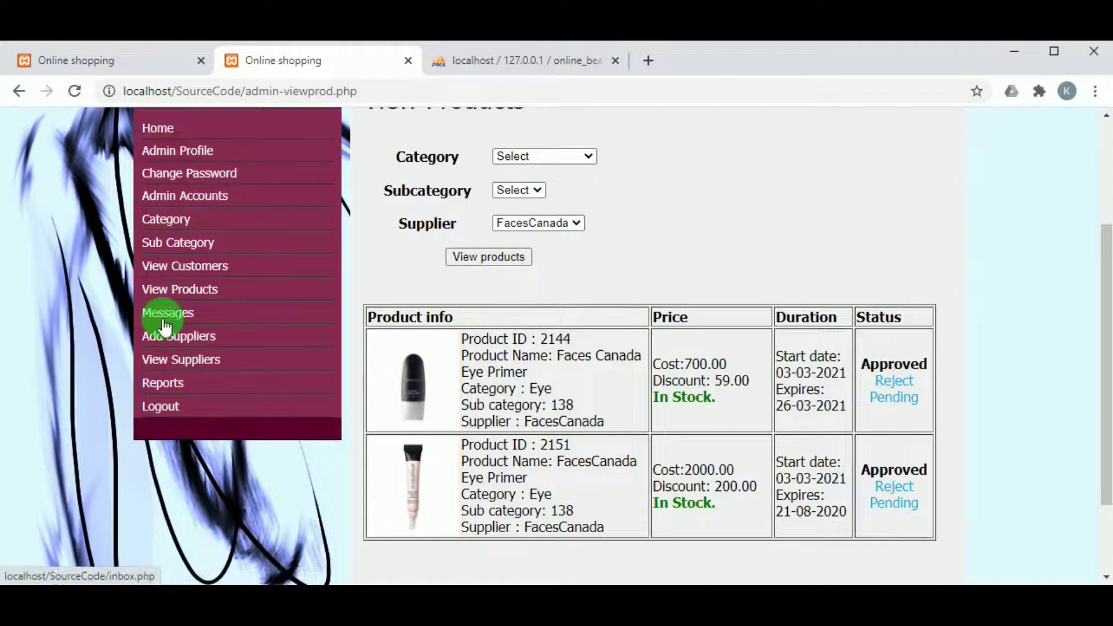
Start a new supplier with company ID 1114, name KayBeauty, and a login ID matching the name
left_click(181, 348)
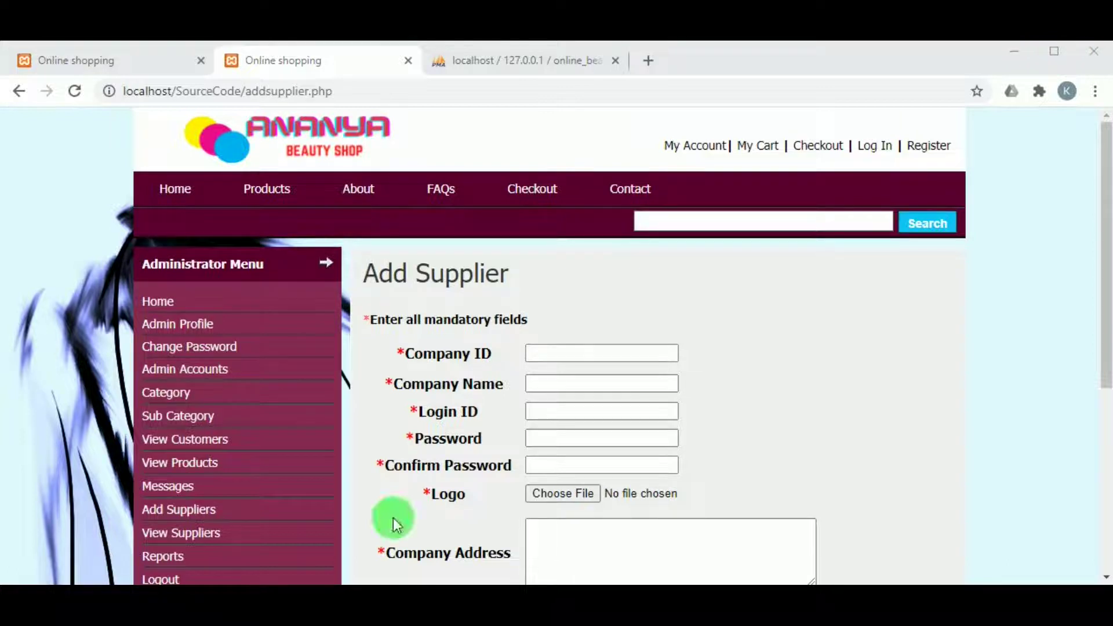
left_click(545, 353)
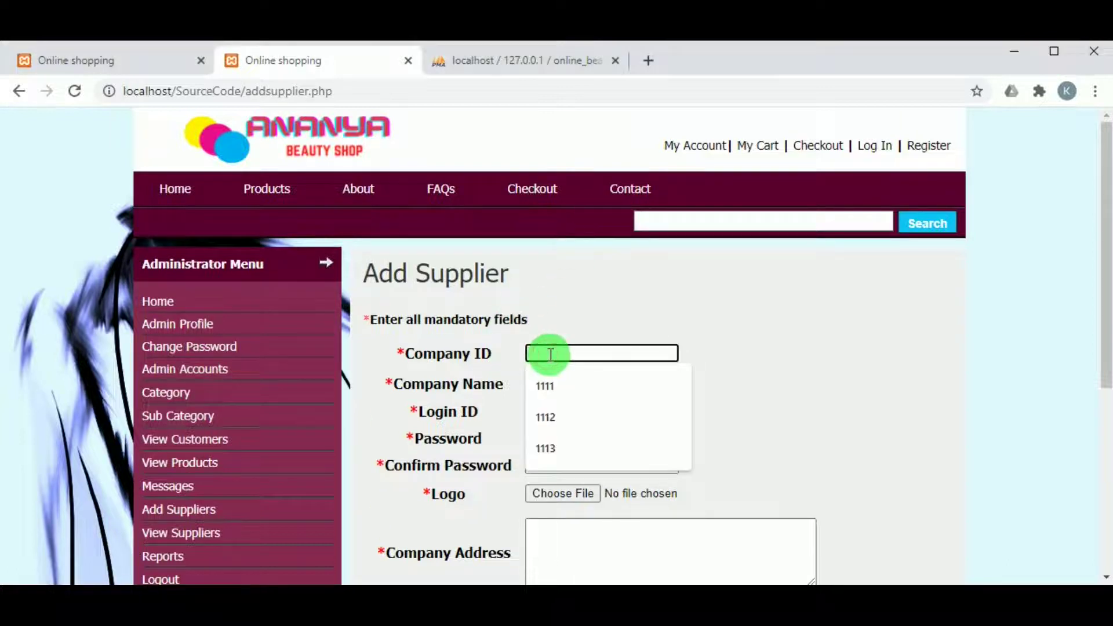
type("1114")
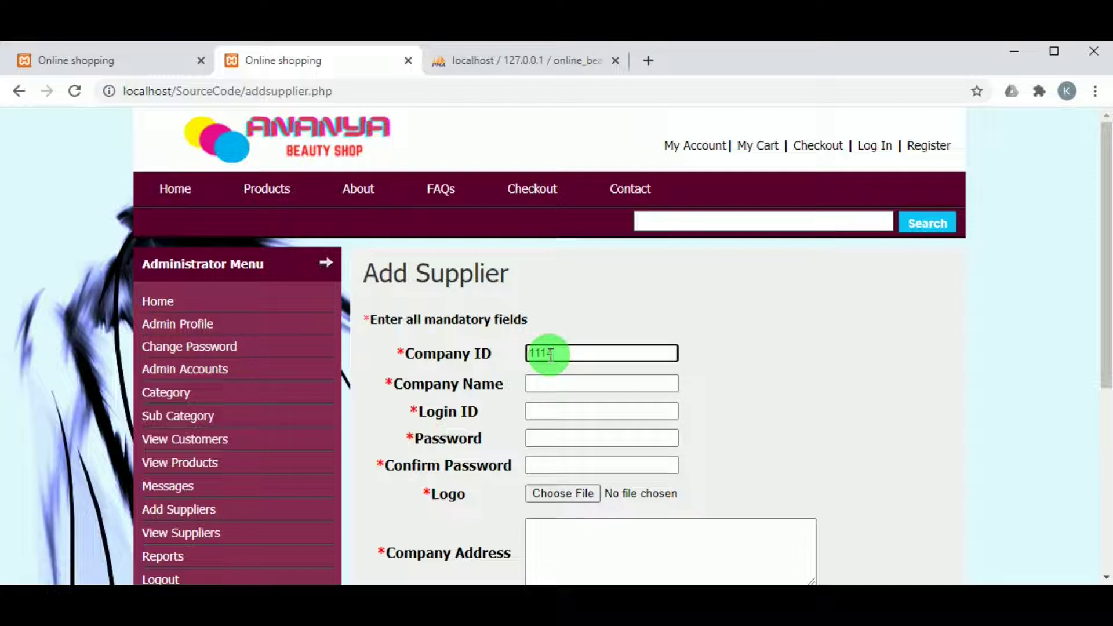
left_click(555, 381)
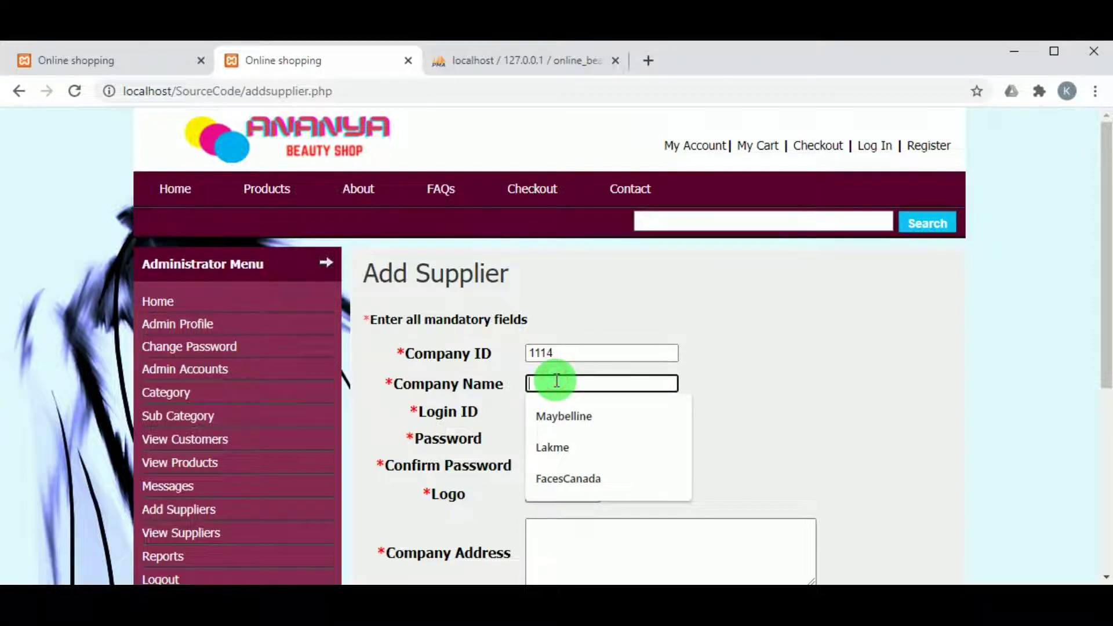
type("k")
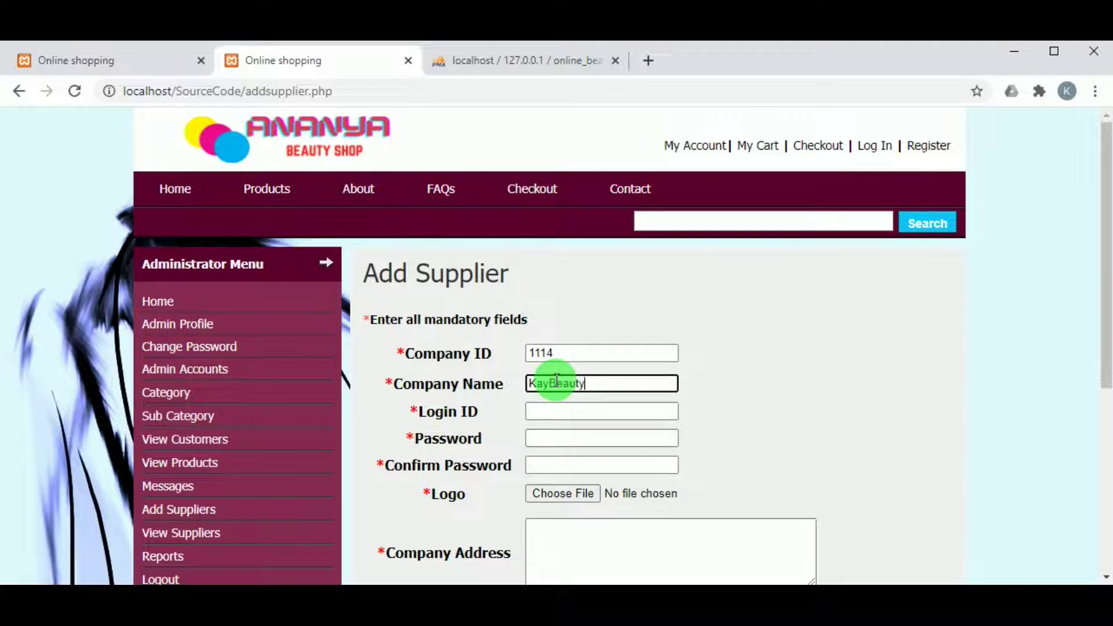
double_click(566, 382)
key("ctrl+c")
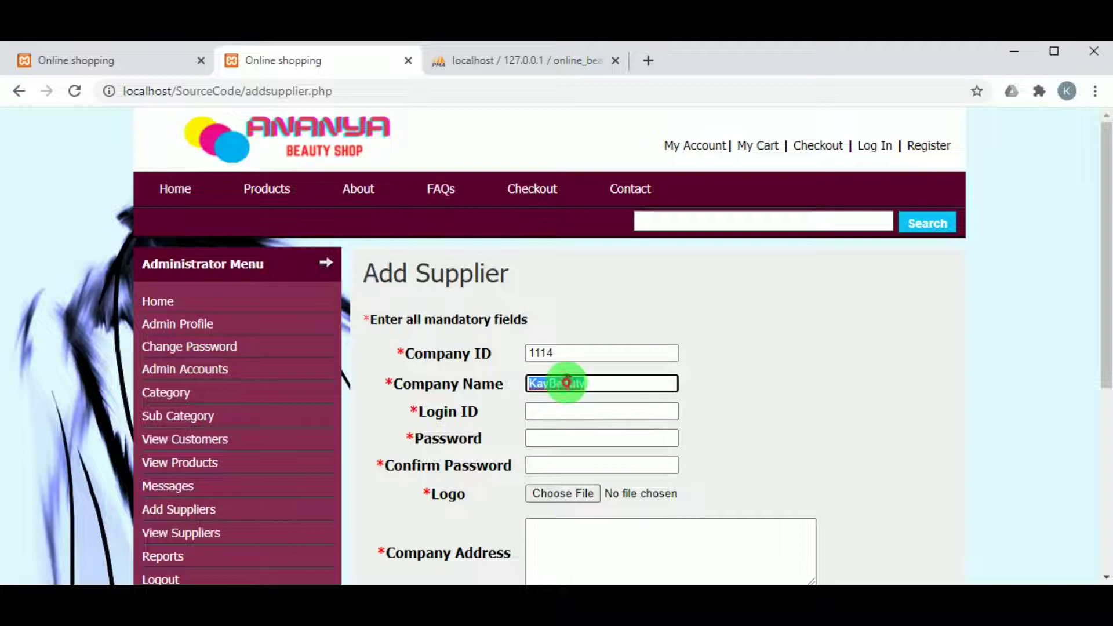
left_click(570, 412)
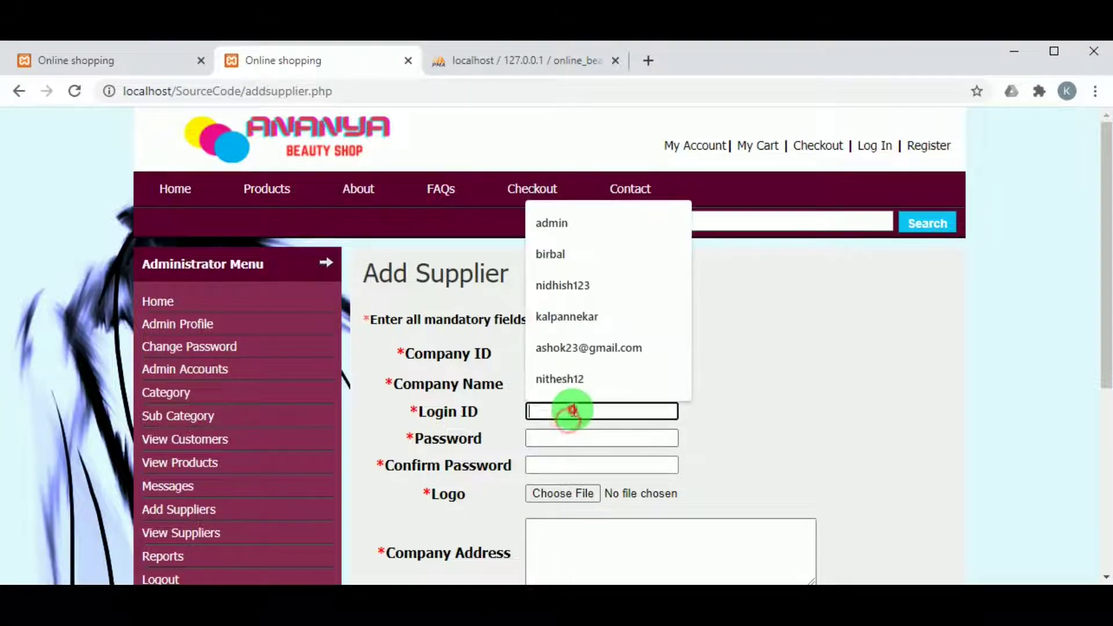
key("ctrl+v")
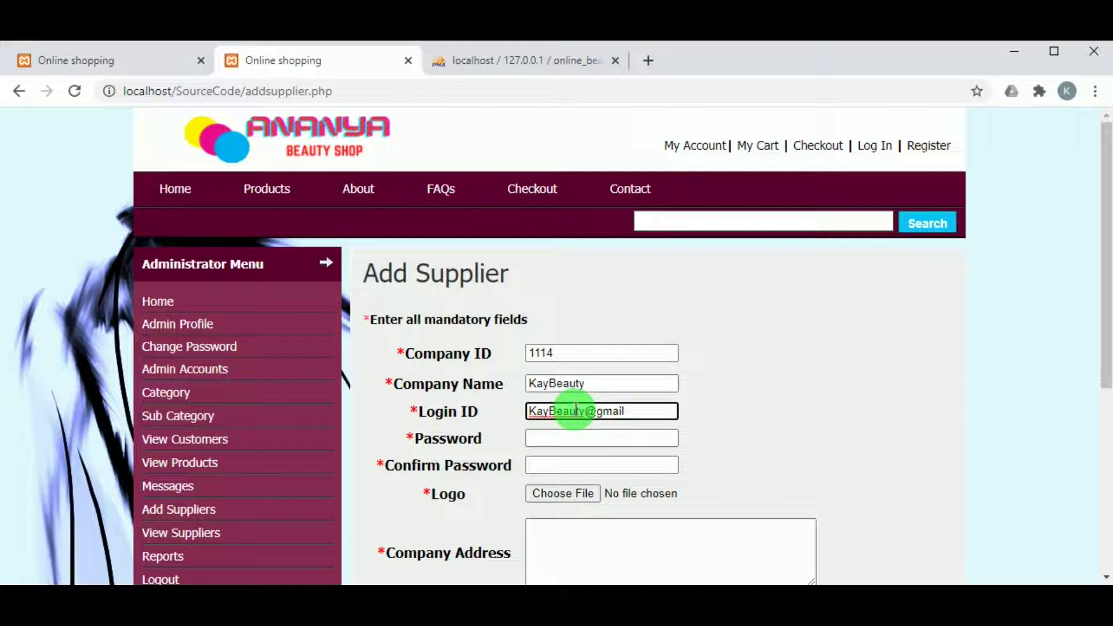
left_click(554, 439)
key("ctrl+v")
scroll(564, 444, "down", 1)
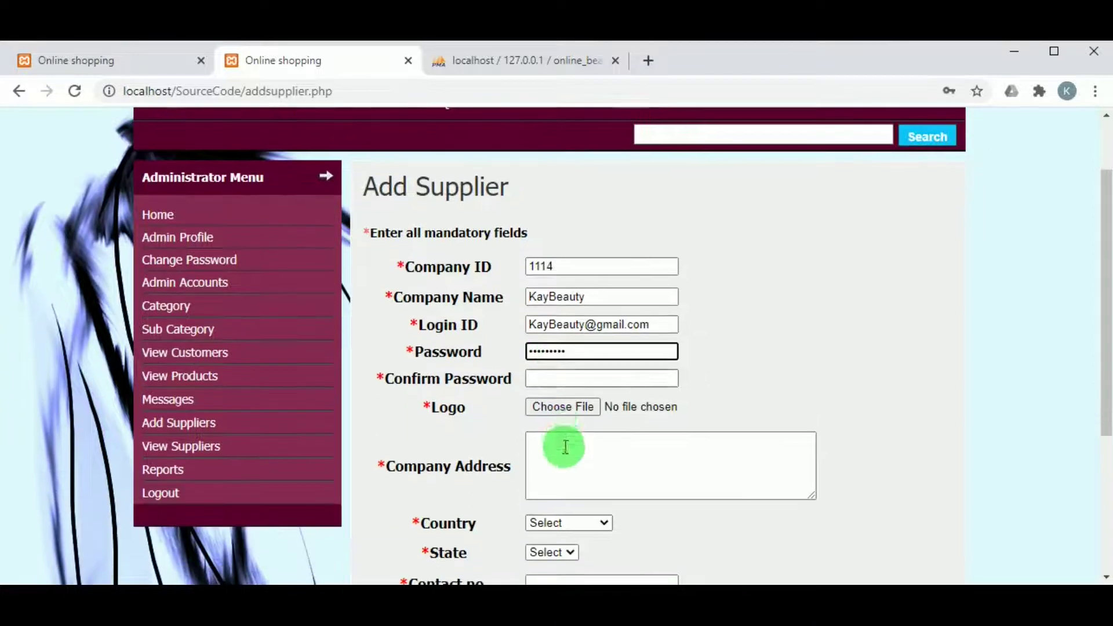
left_click(570, 378)
key("ctrl+v")
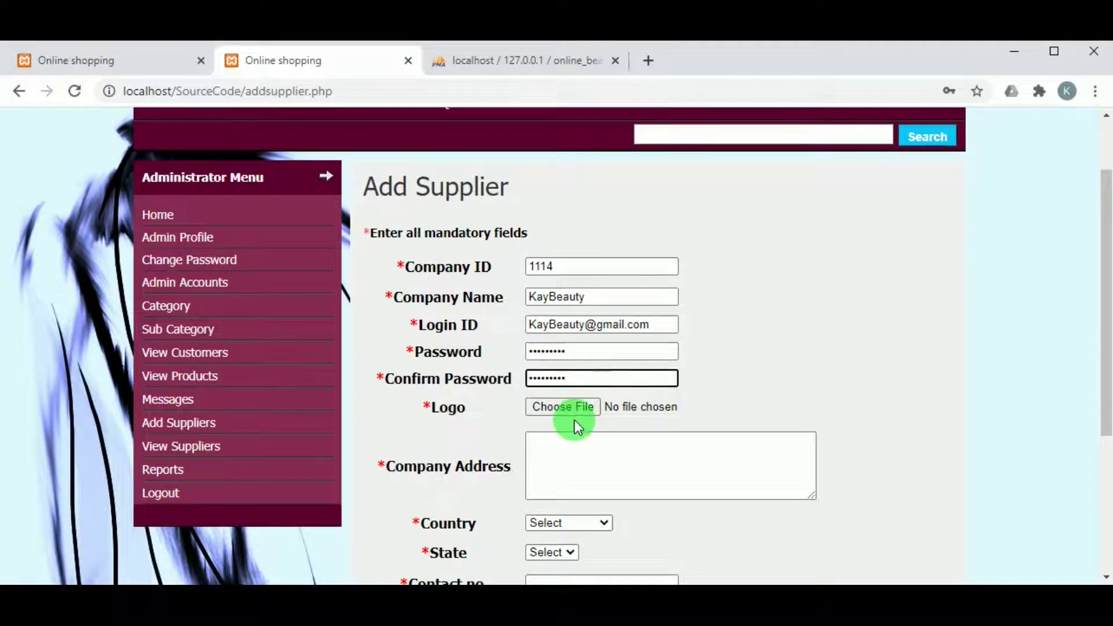
left_click(564, 459)
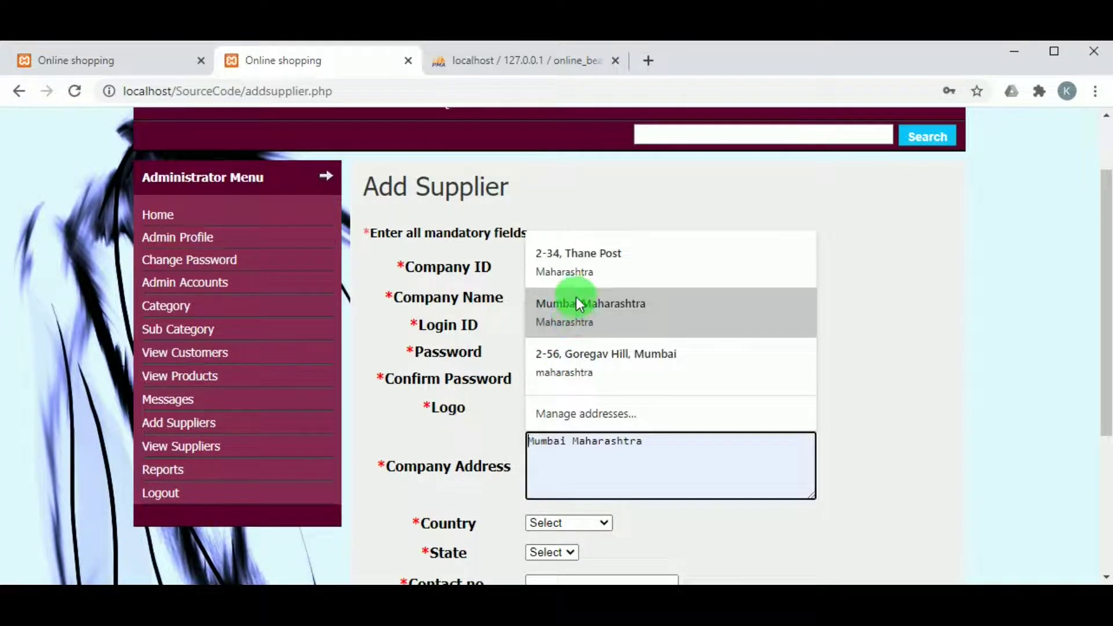
left_click(580, 283)
Choose country India and state Mumbai, enter the contact number, and add the supplier
scroll(561, 462, "down", 1)
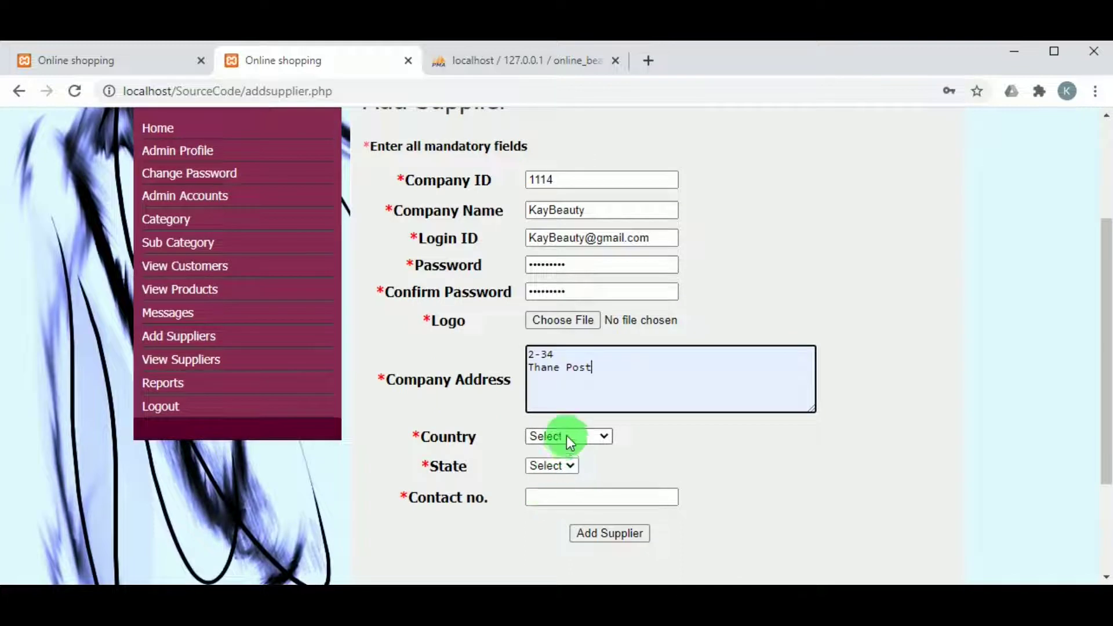
left_click(566, 436)
left_click(561, 462)
left_click(564, 468)
left_click(566, 492)
left_click(566, 499)
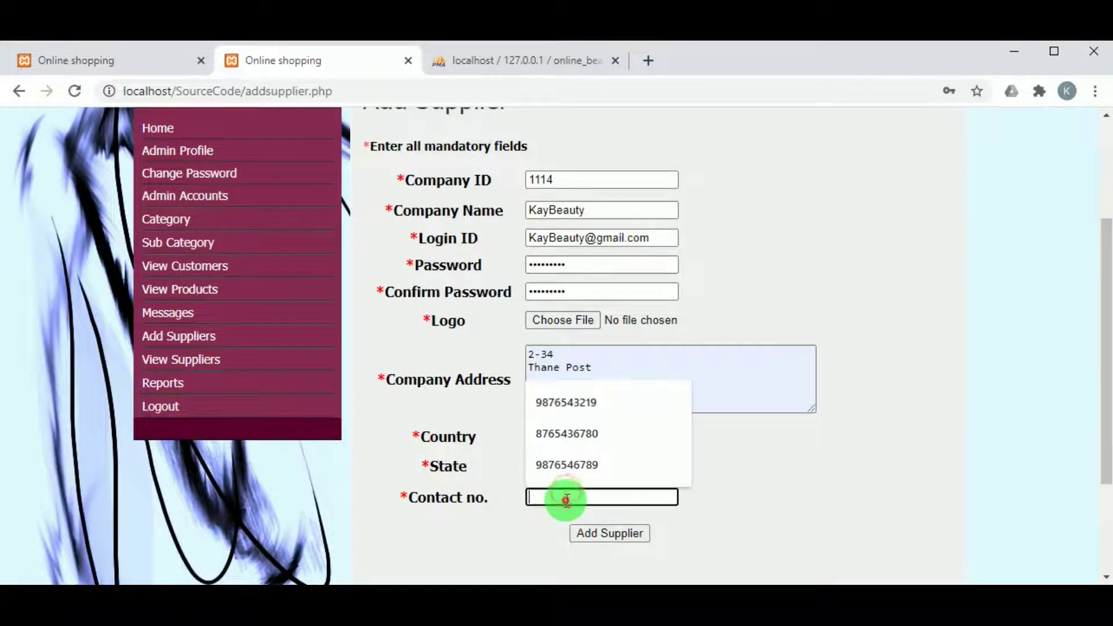
left_click(566, 435)
left_click(611, 532)
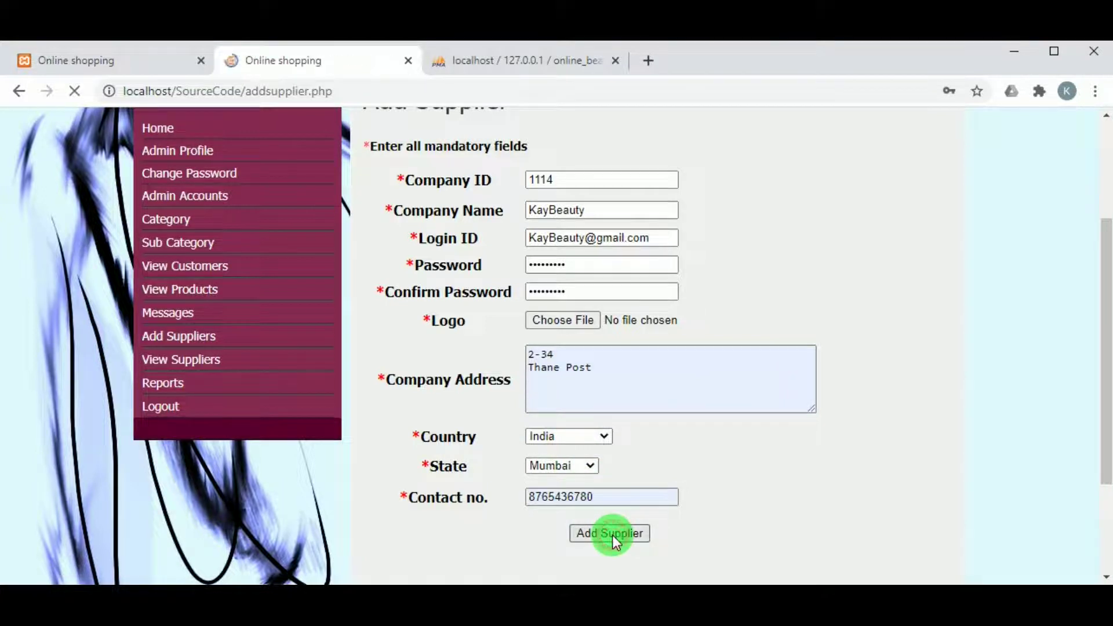
scroll(585, 365, "down", 1)
scroll(584, 369, "down", 5)
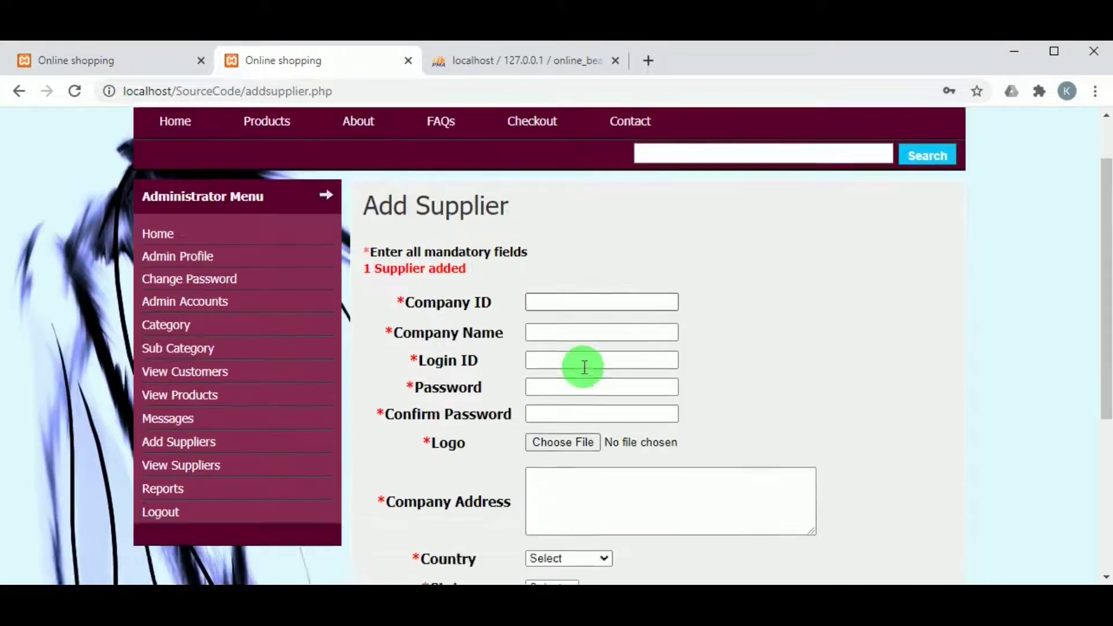
scroll(474, 384, "up", 4)
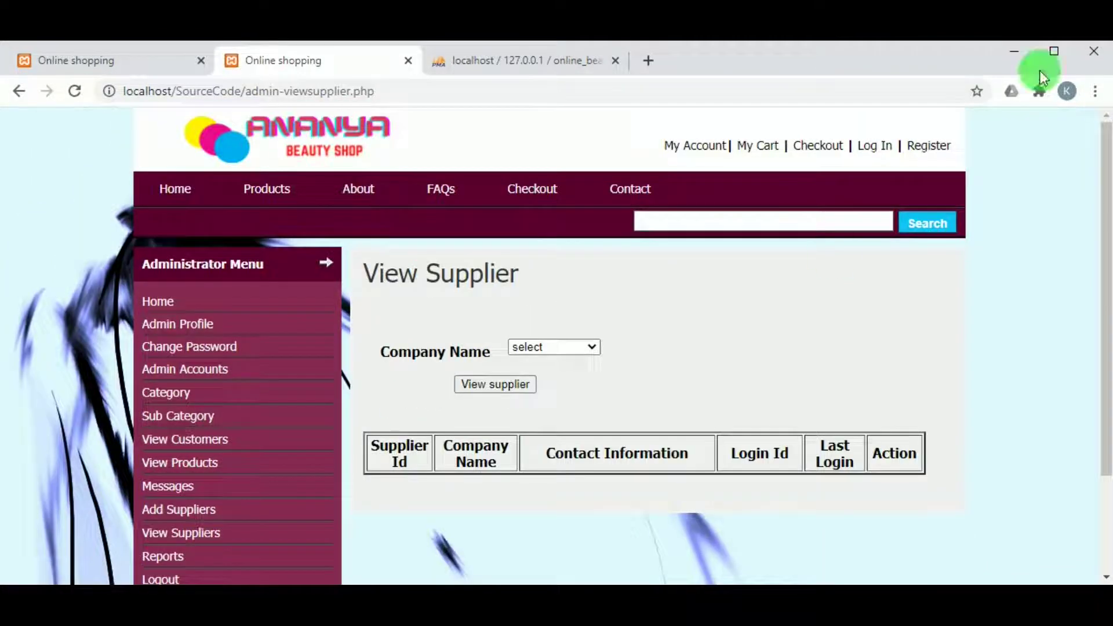
Select KayBeauty in the Company Name list and view its supplier record
left_click(530, 351)
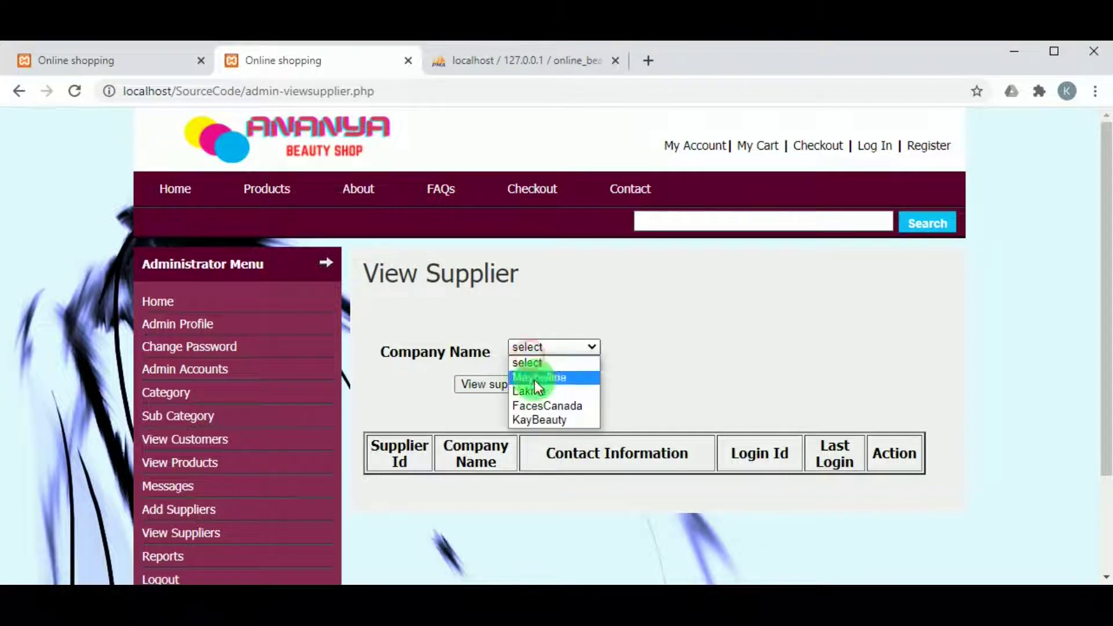
left_click(545, 420)
left_click(495, 383)
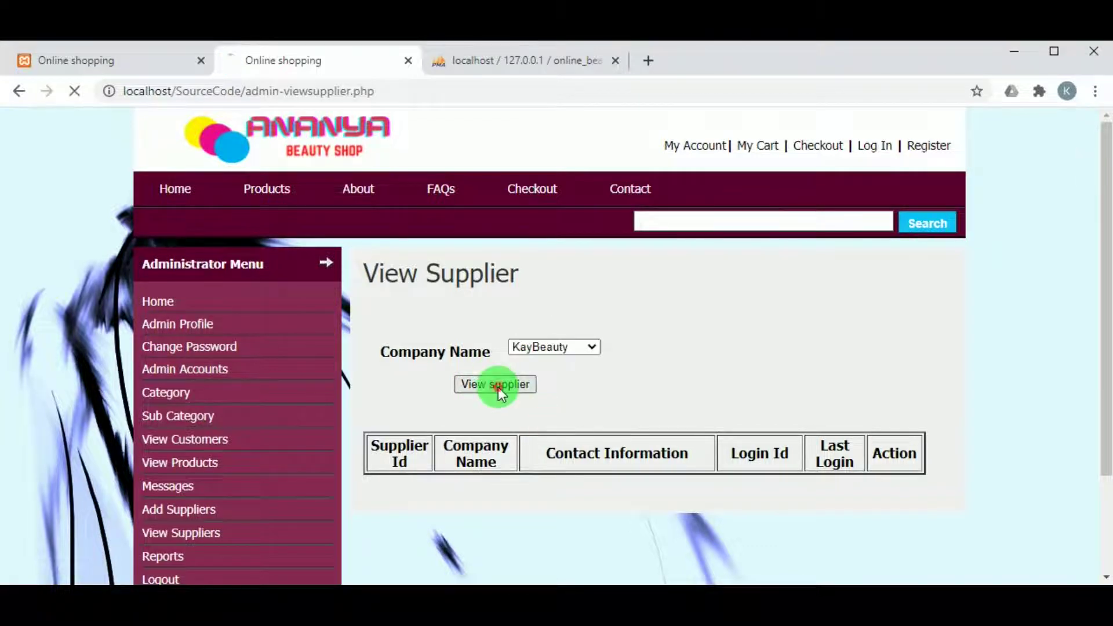
scroll(624, 389, "down", 1)
scroll(624, 389, "up", 1)
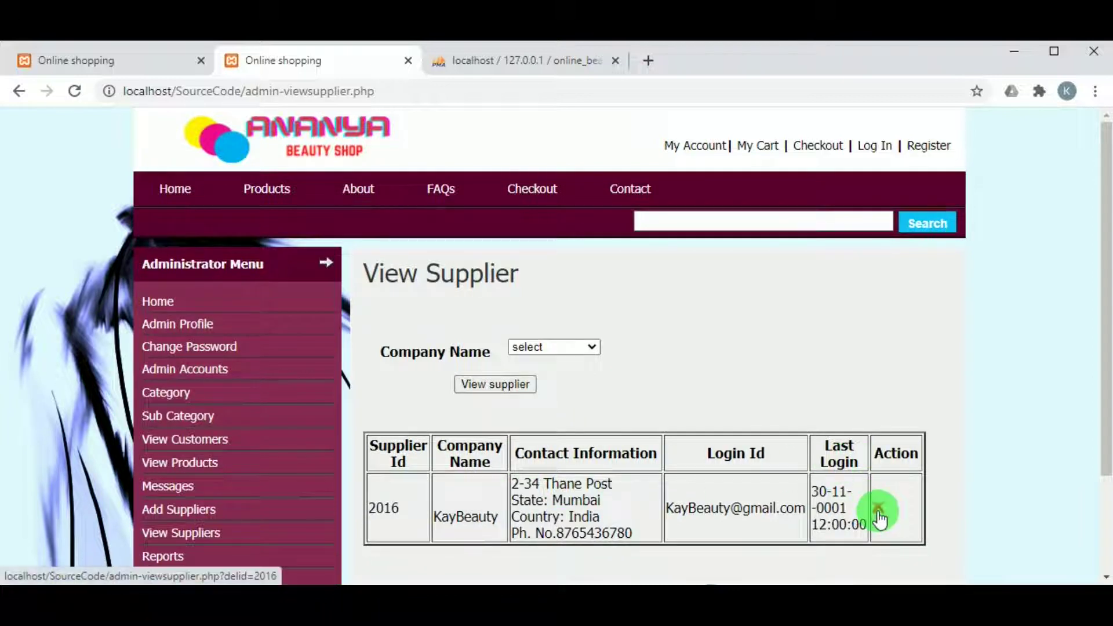
scroll(219, 472, "down", 2)
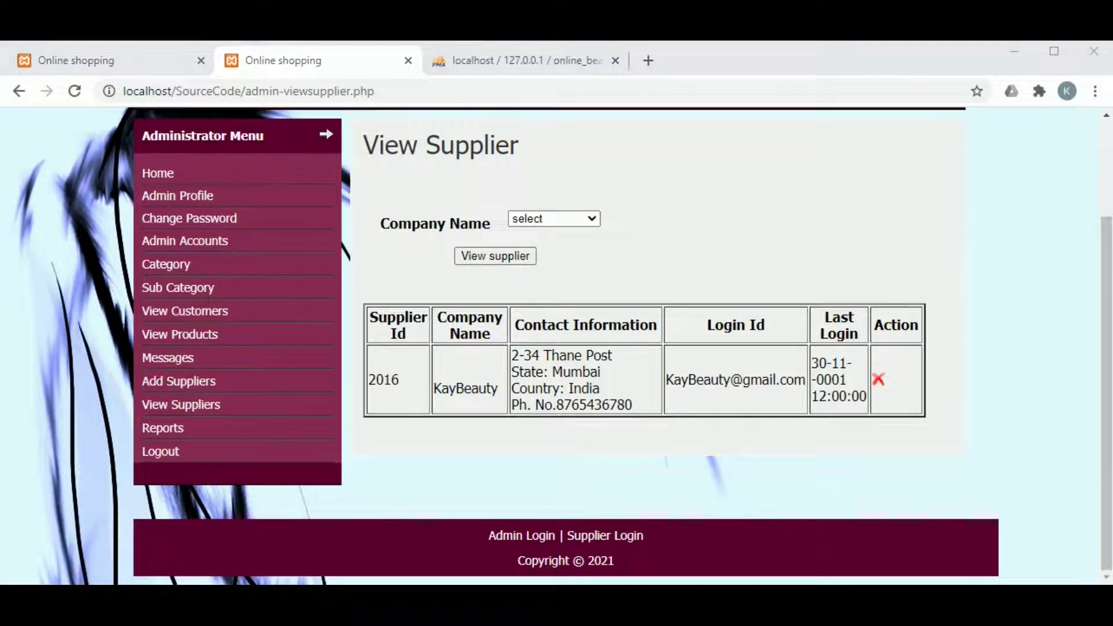
Start a new message from the admin inbox addressed to supplier KayBeauty
left_click(170, 429)
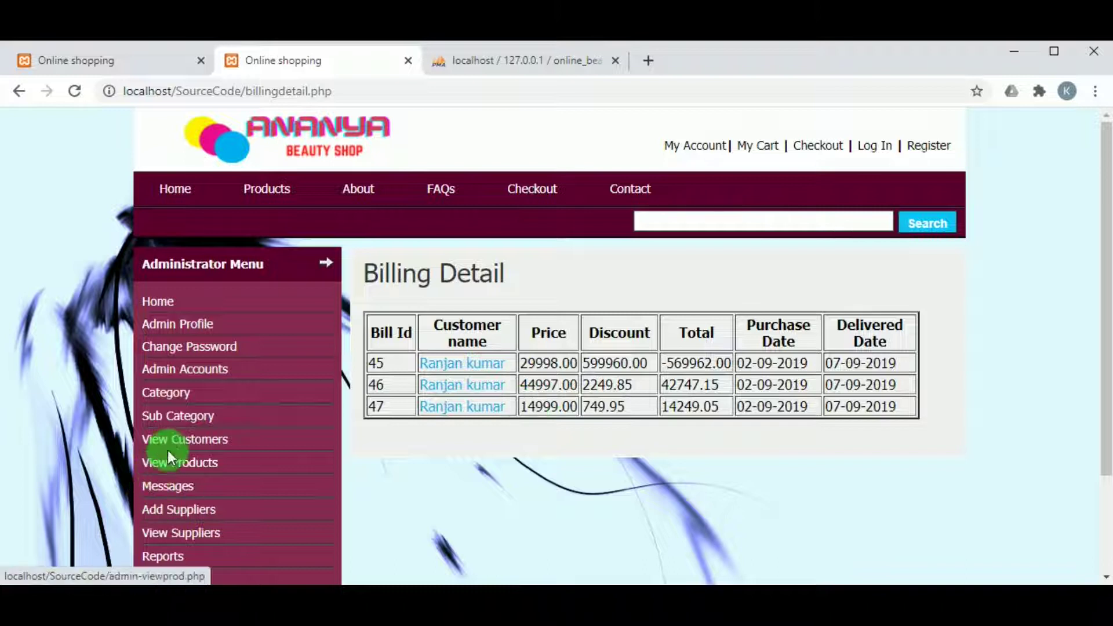
left_click(163, 488)
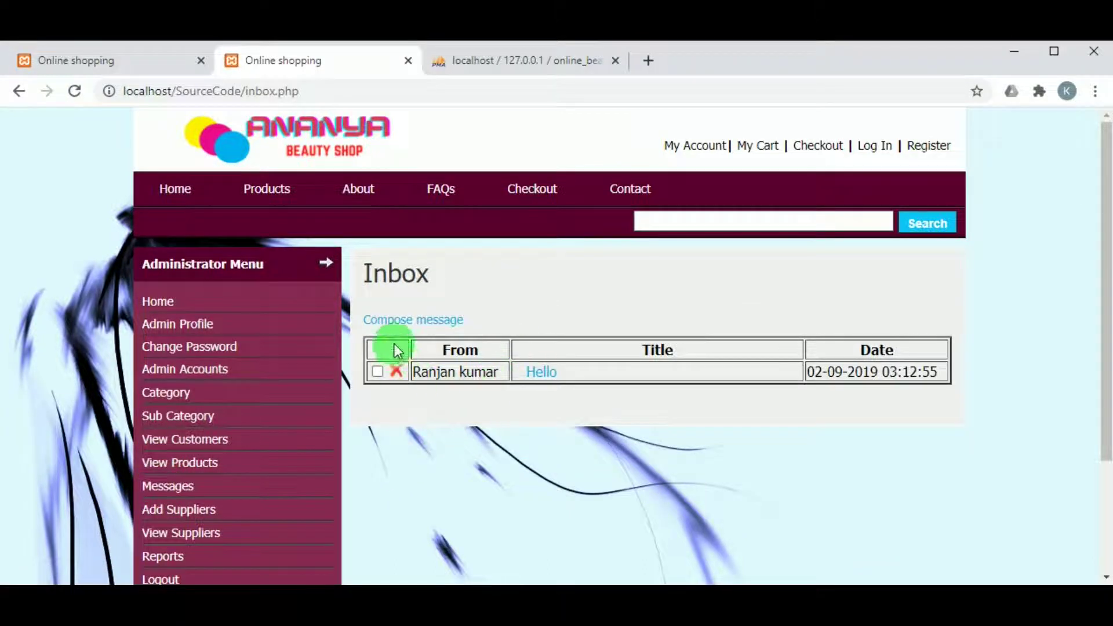
left_click(414, 319)
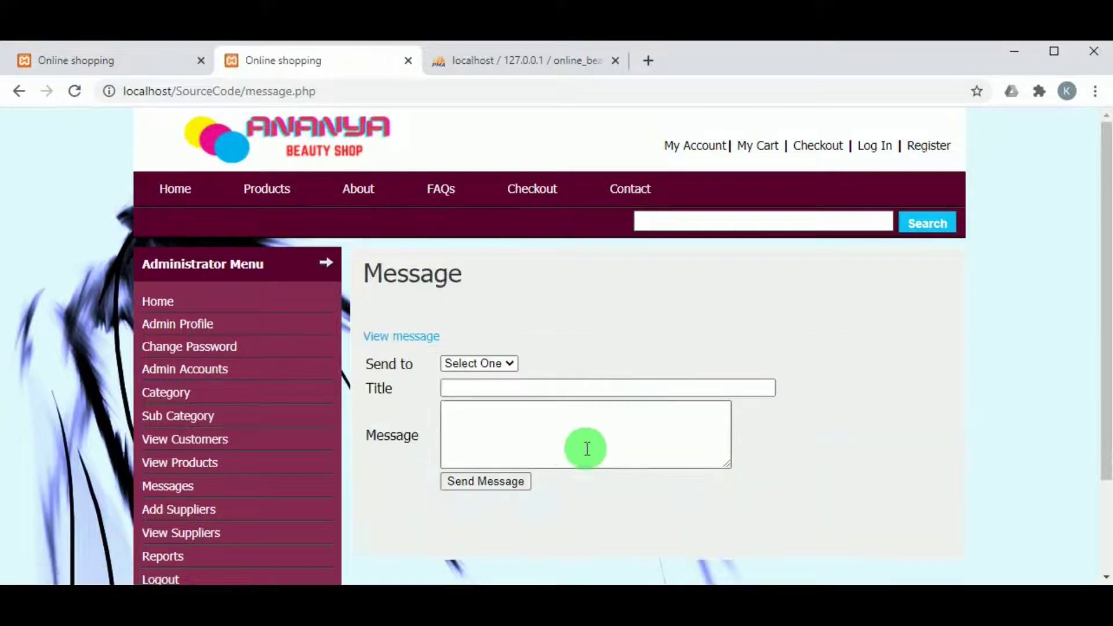
left_click(502, 364)
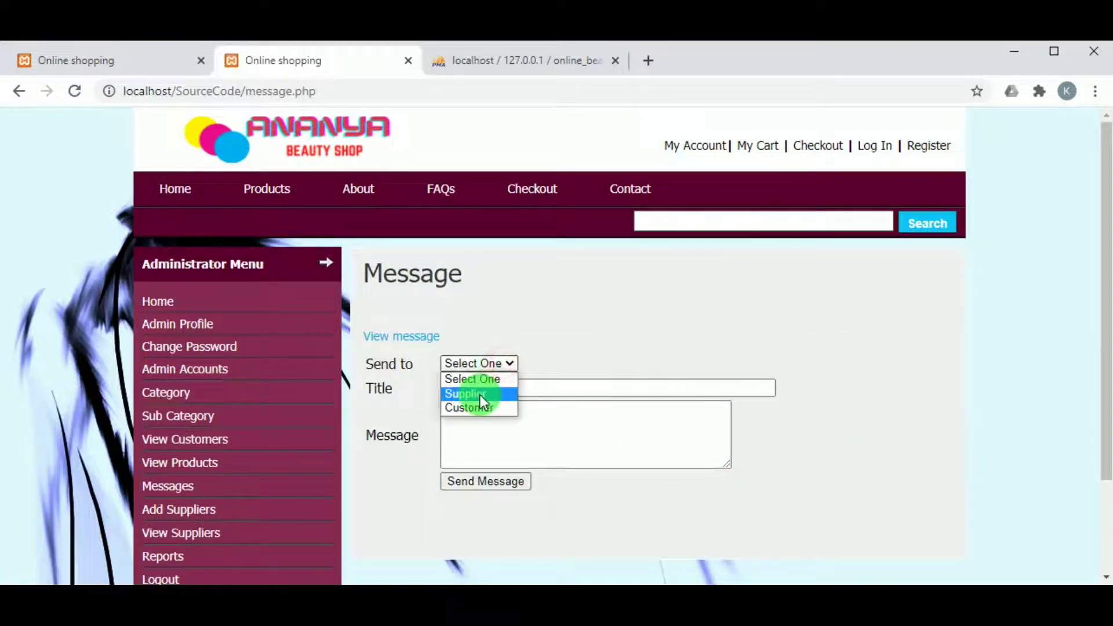
left_click(480, 395)
left_click(480, 389)
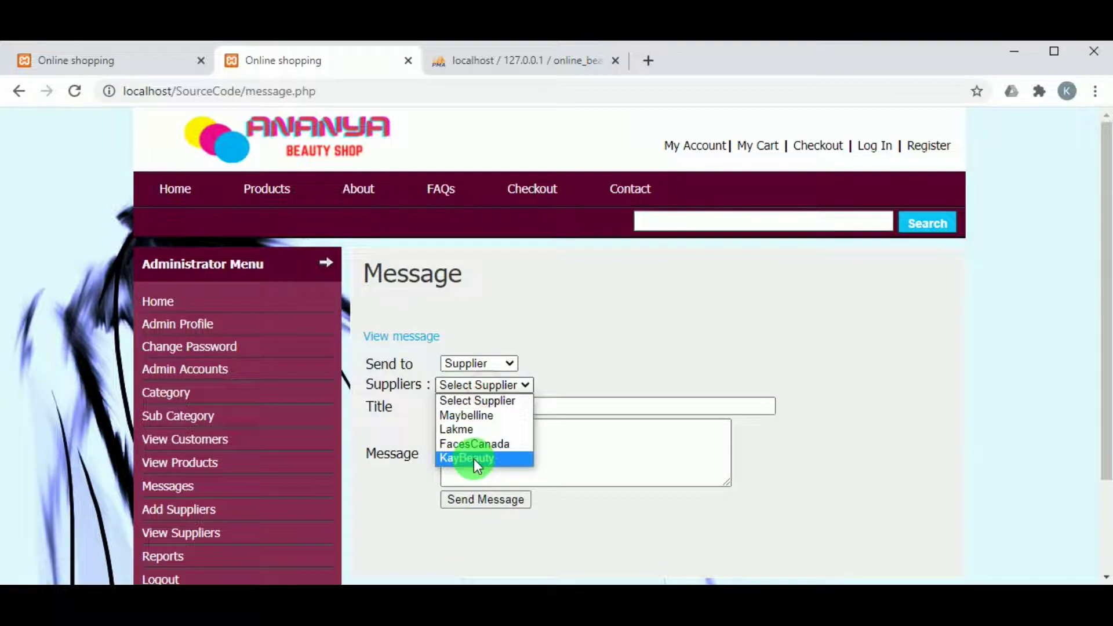
left_click(475, 459)
Title it 'Welcoming the new supplier', write 'Welcome to ananya beauty shop', and send it
left_click(485, 410)
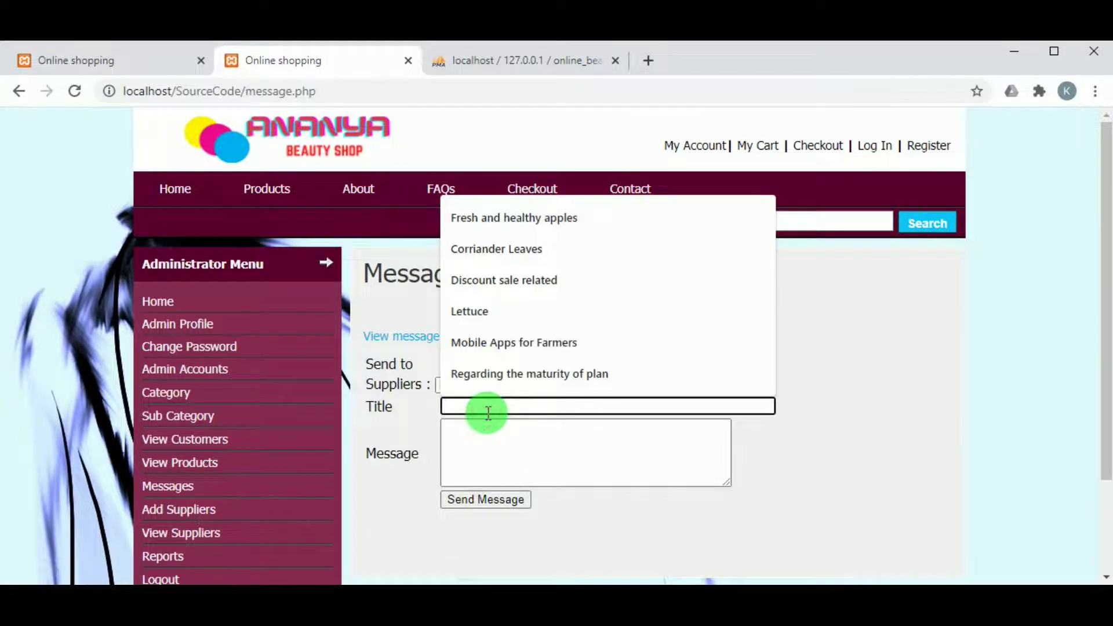
type("Welcoming the new supplie")
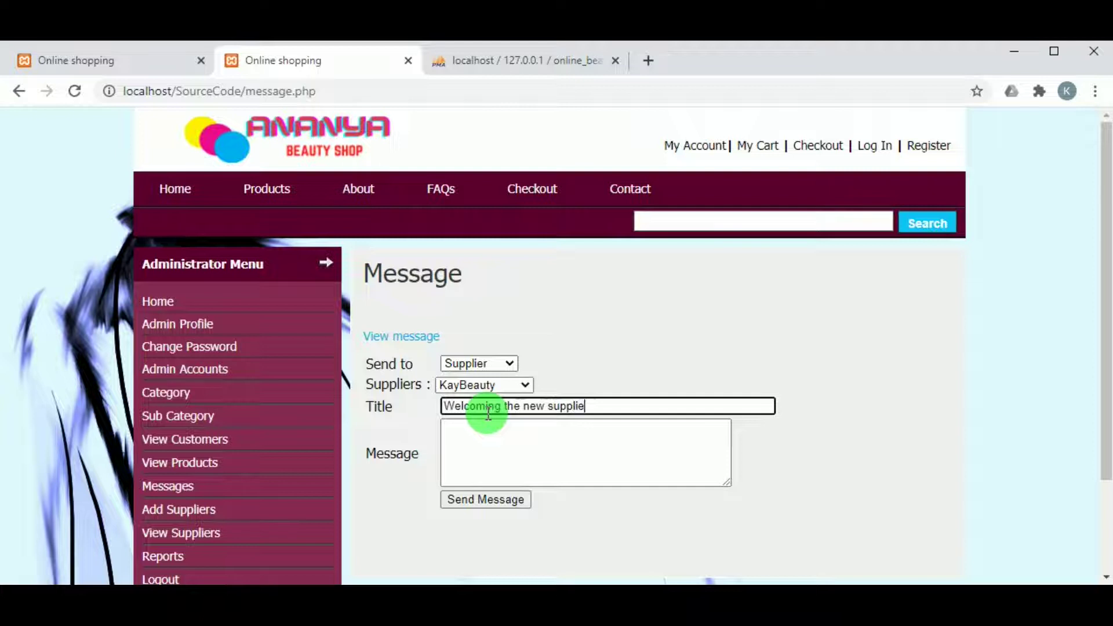
left_click(486, 426)
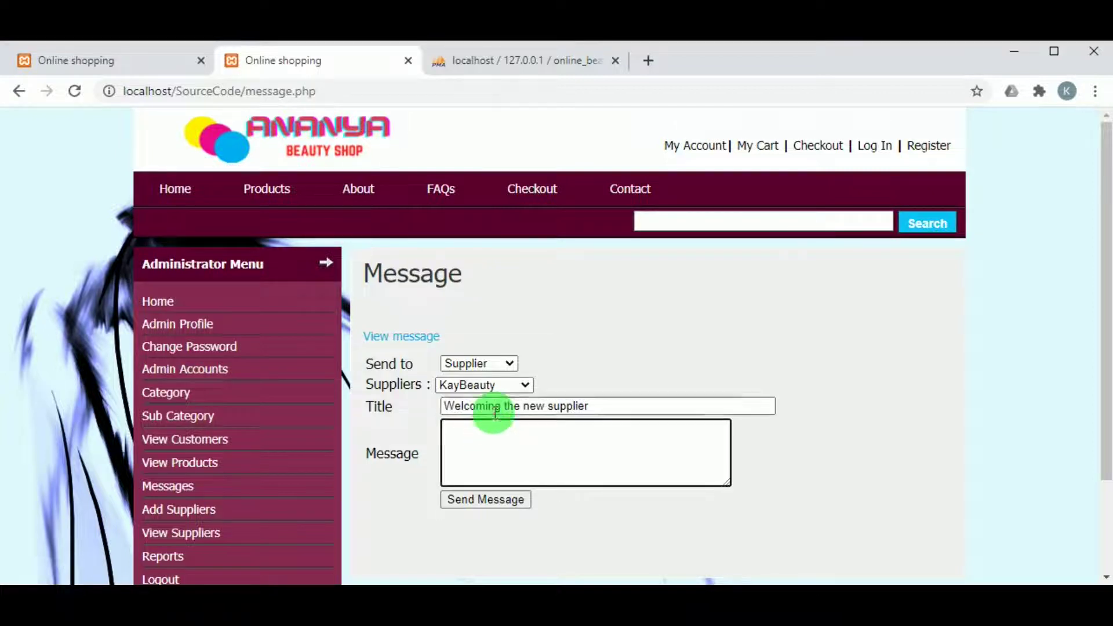
double_click(492, 410)
key("ctrl+c")
left_click(487, 450)
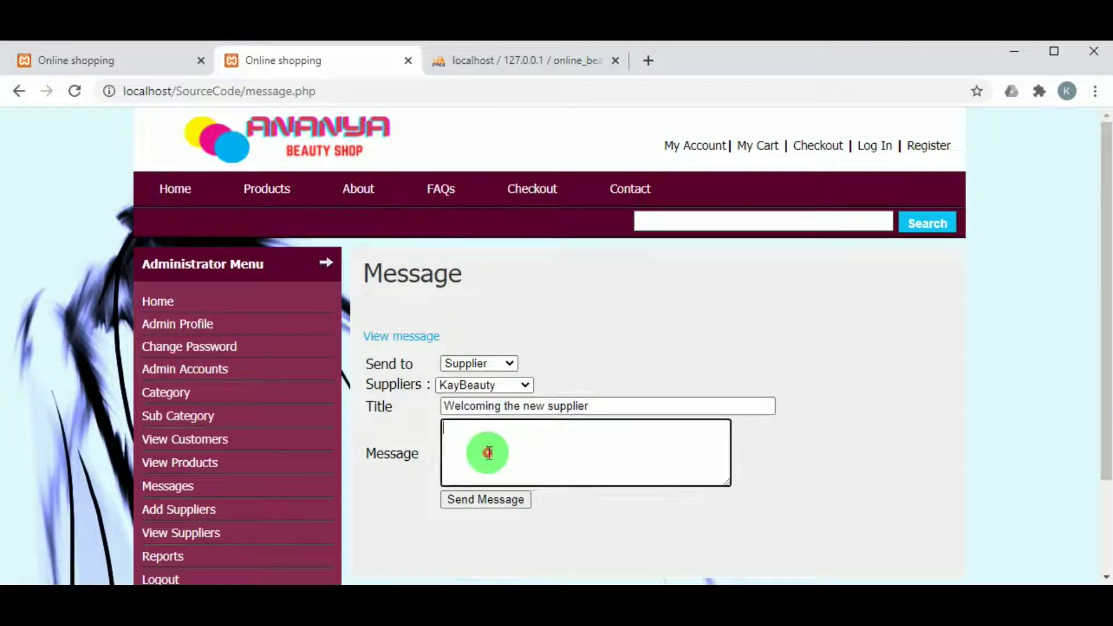
key("ctrl+v")
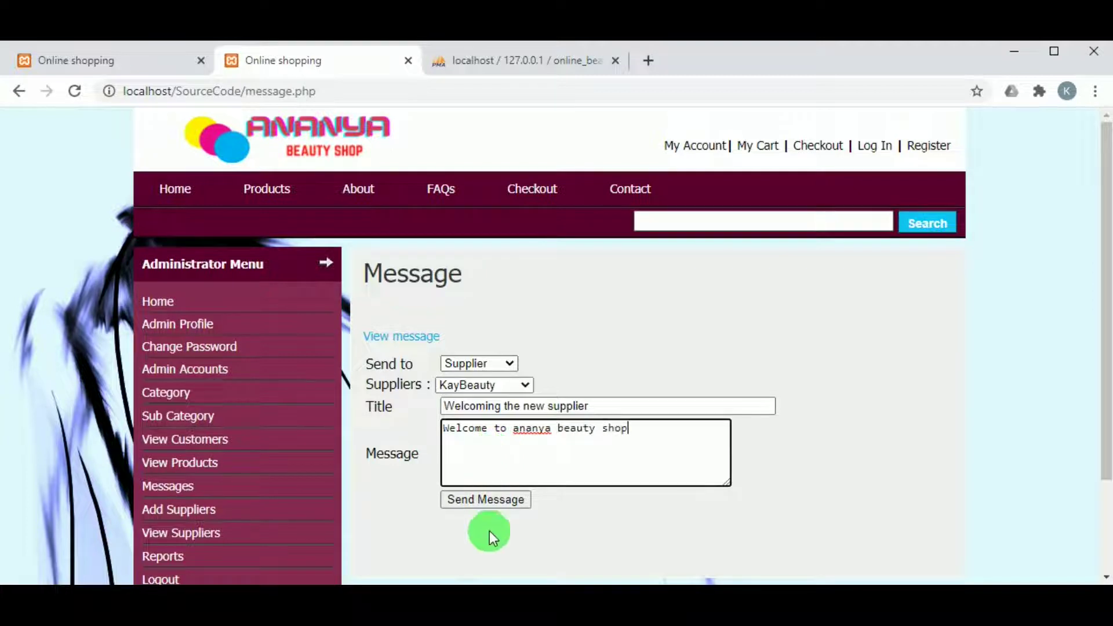
left_click(496, 499)
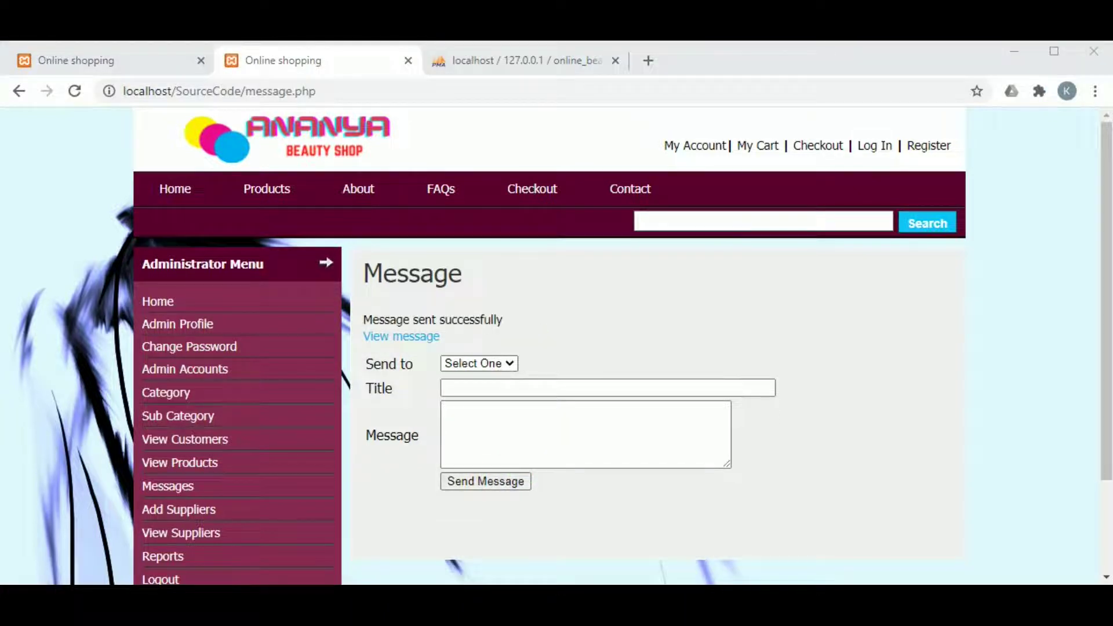
Review received messages, log out of the admin account, and close the tab back to the products page
left_click(405, 338)
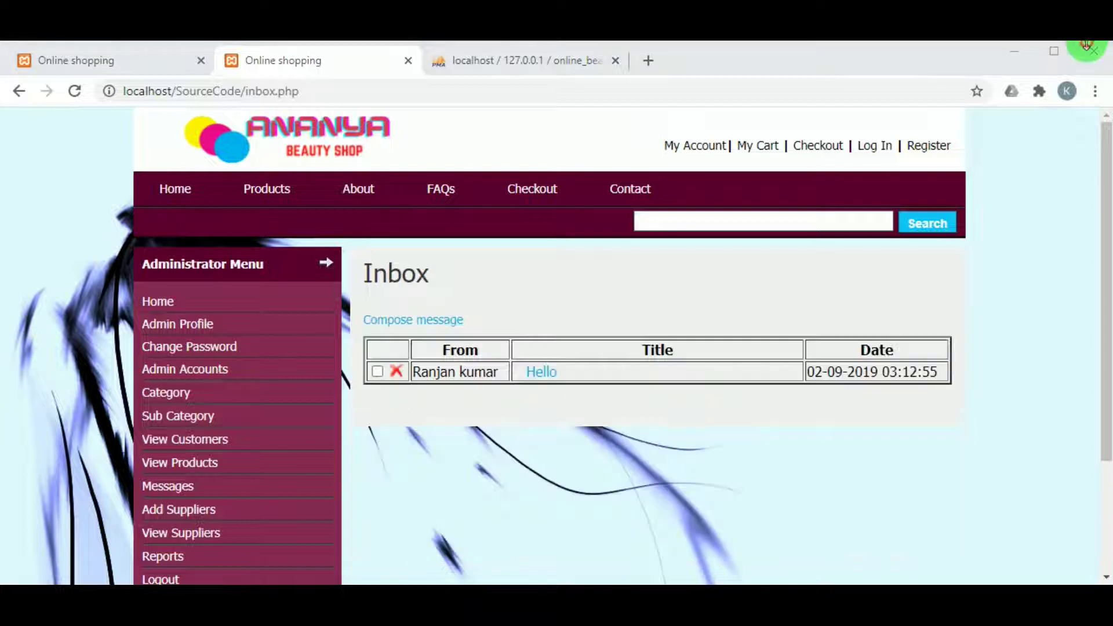
scroll(557, 348, "down", 1)
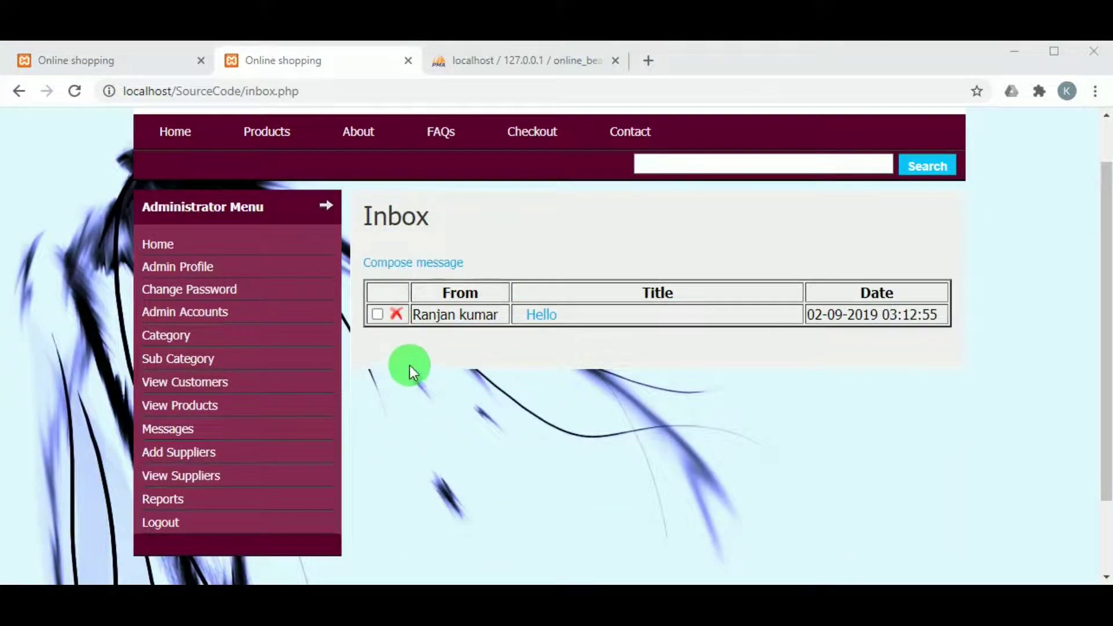
left_click(164, 527)
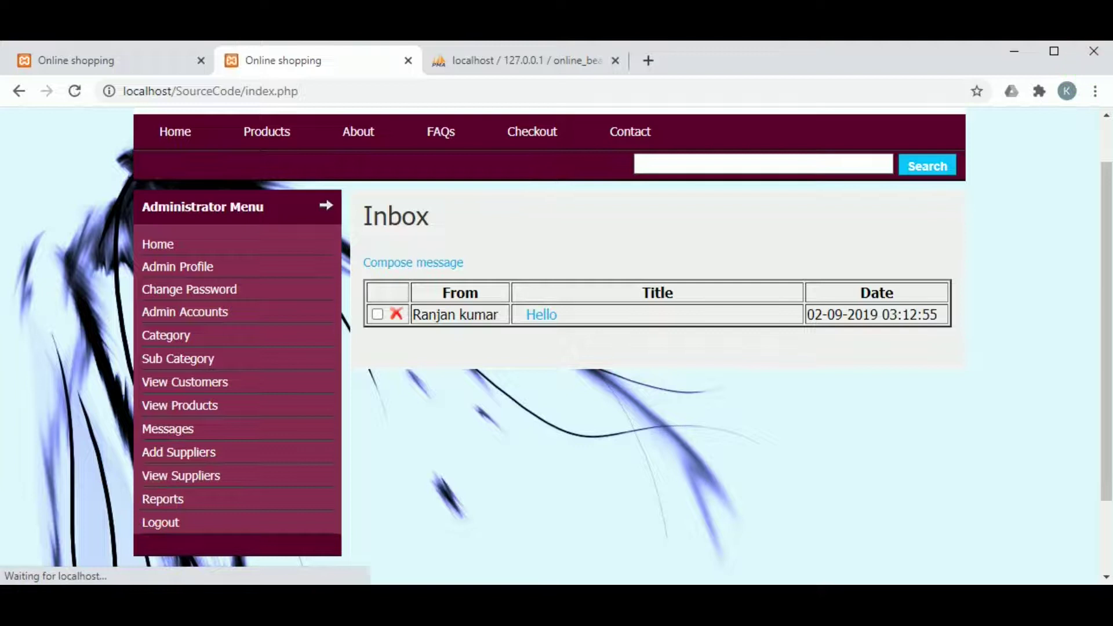
scroll(545, 437, "down", 5)
scroll(545, 436, "up", 5)
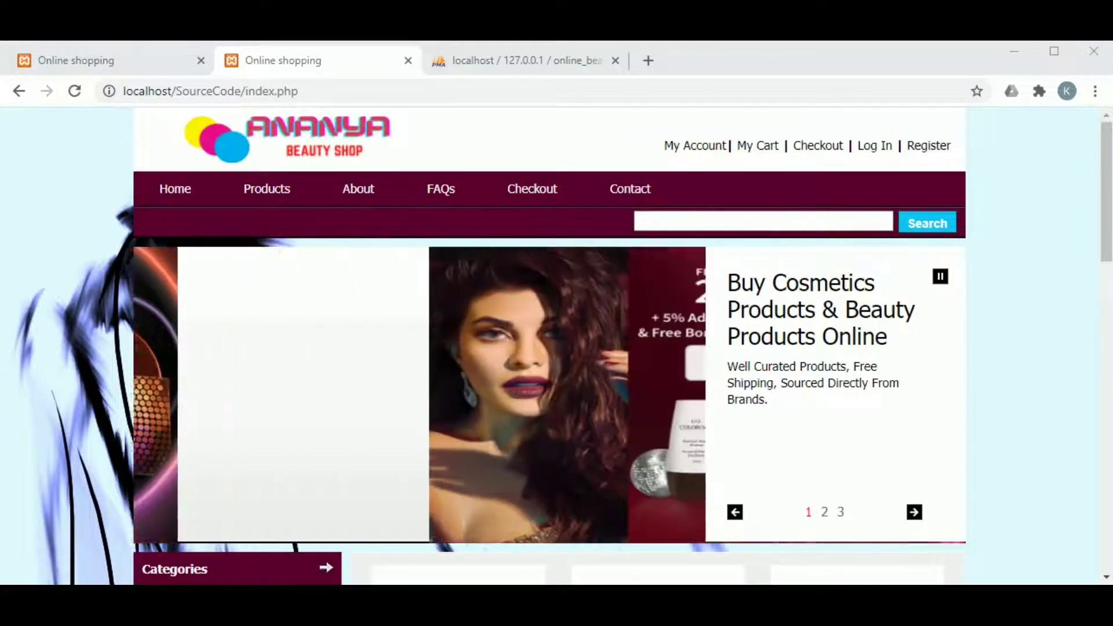
key("ctrl+w")
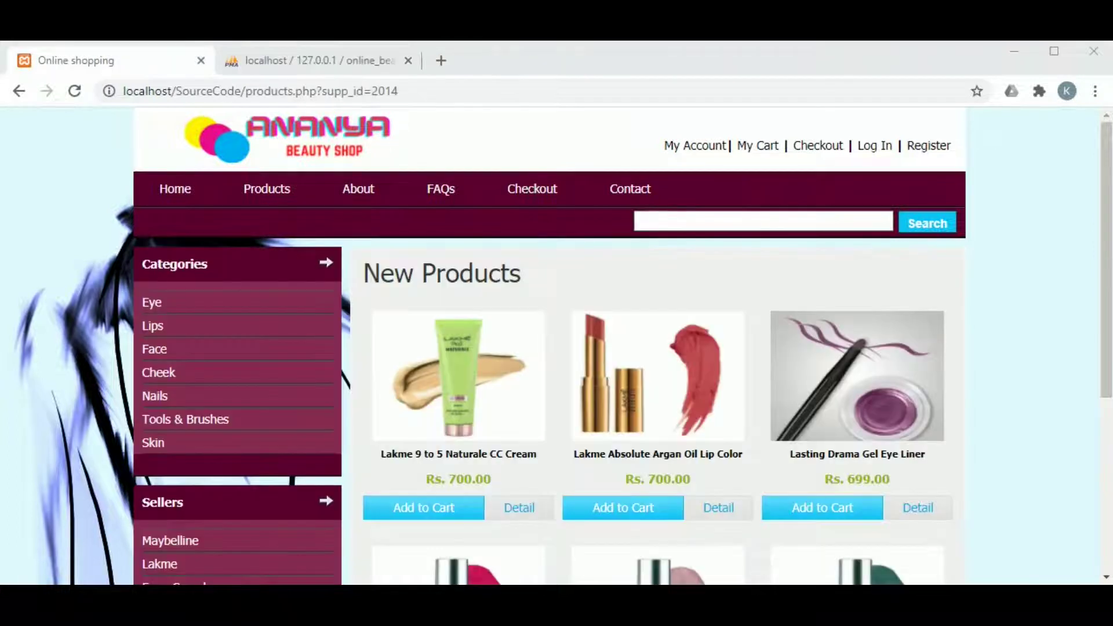
scroll(597, 336, "down", 5)
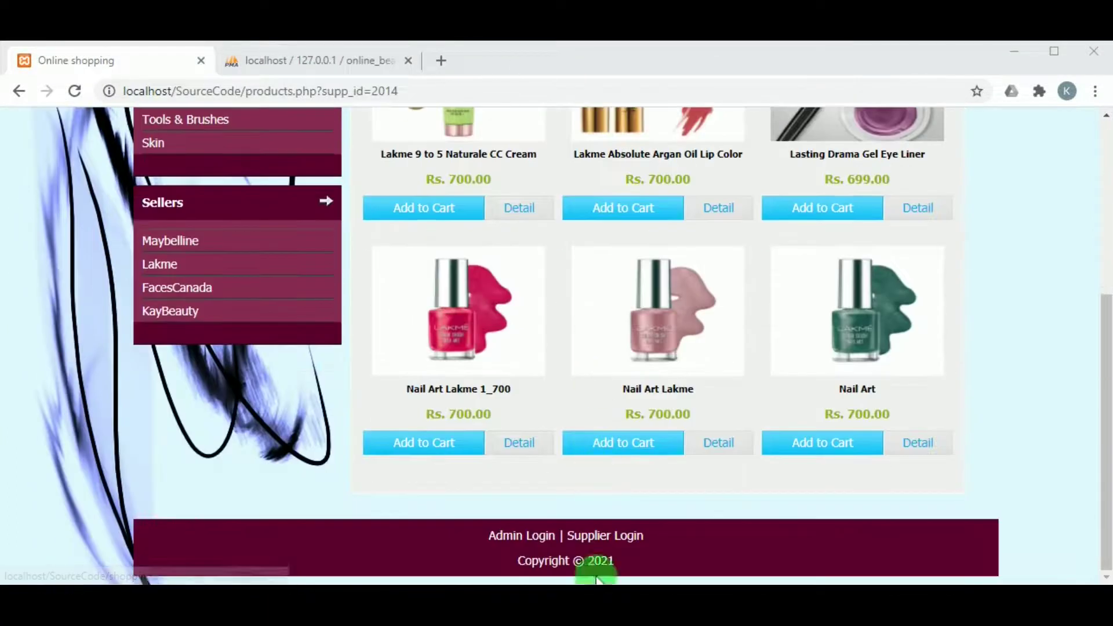
Log in as supplier KayBeauty with its saved e-mail and password
left_click(589, 535)
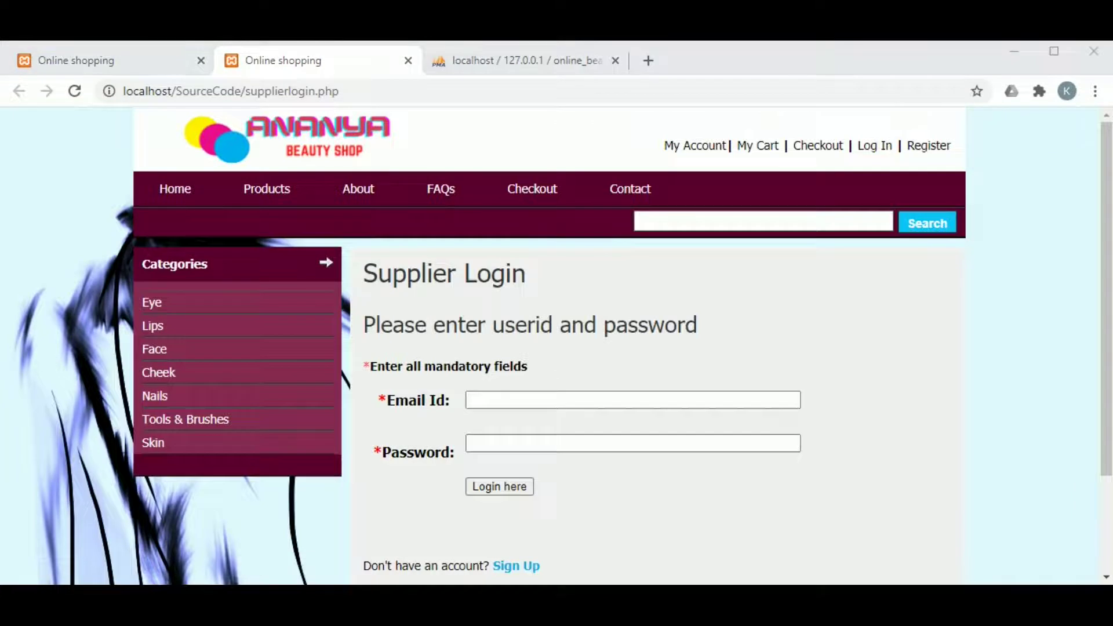
left_click(533, 401)
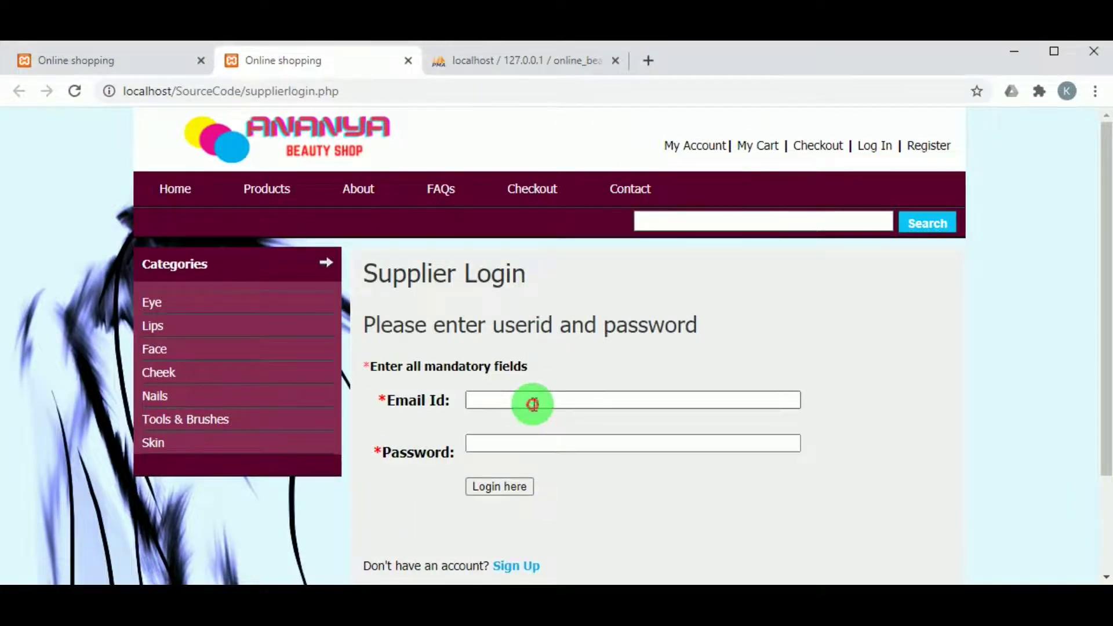
left_click(528, 395)
double_click(490, 409)
double_click(491, 404)
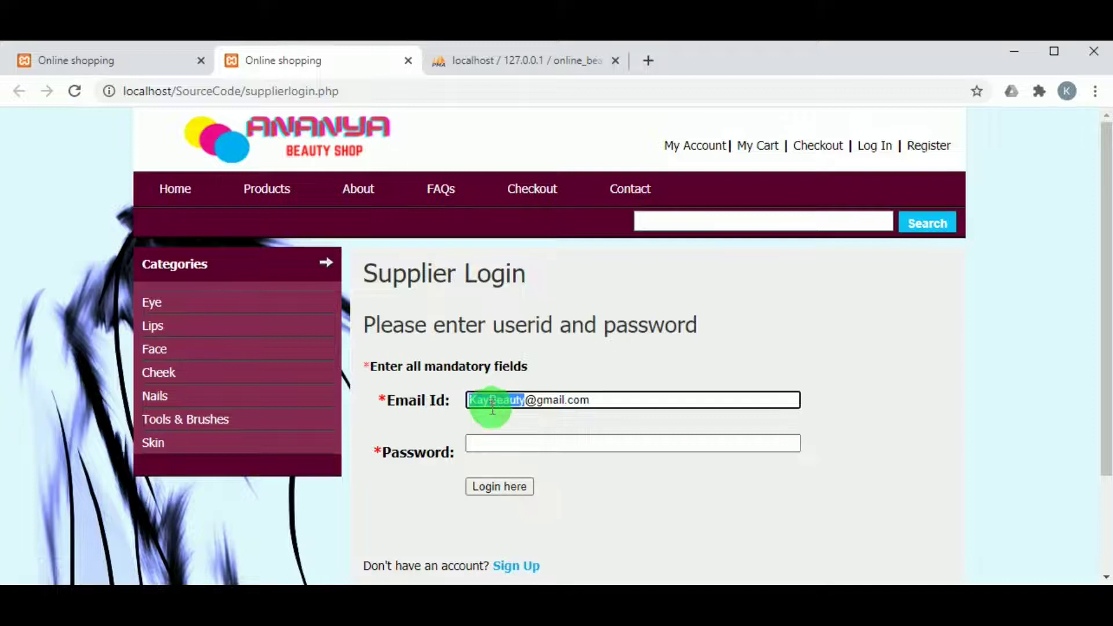
left_click(504, 444)
key("ctrl+v")
left_click(495, 495)
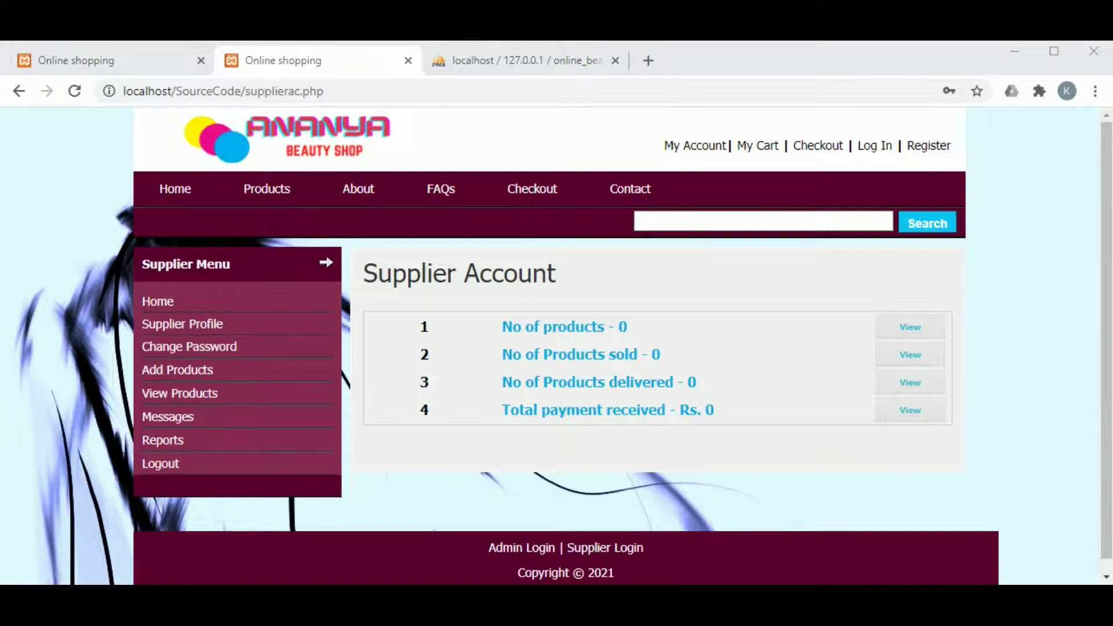
Review the Supplier Profile and Change Password pages, then open the Add Products form
left_click(167, 323)
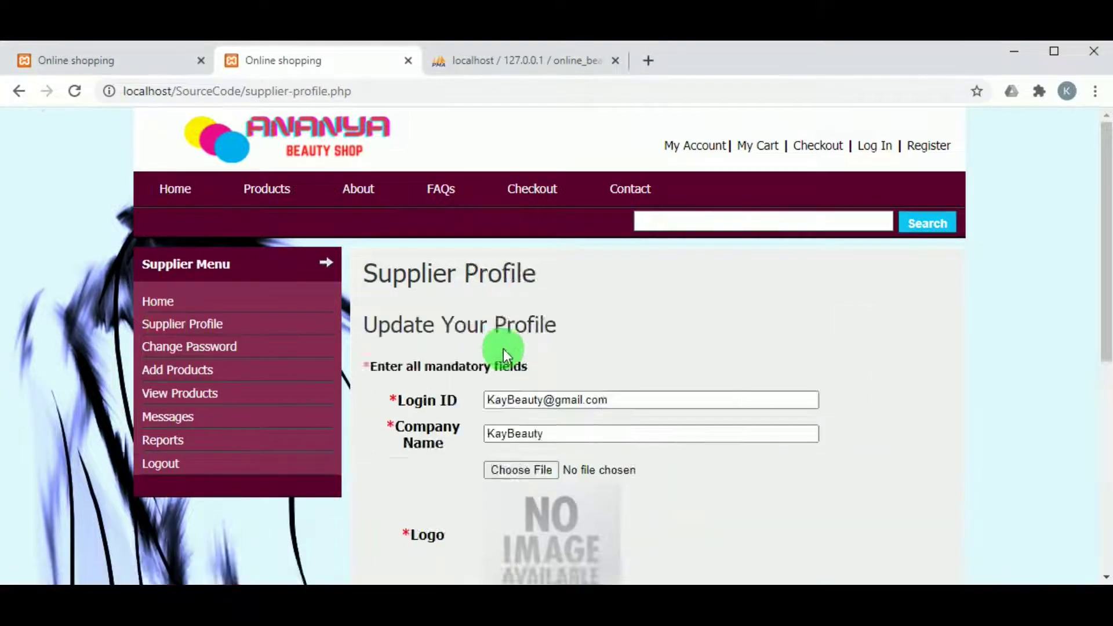
scroll(503, 349, "down", 3)
scroll(510, 410, "down", 4)
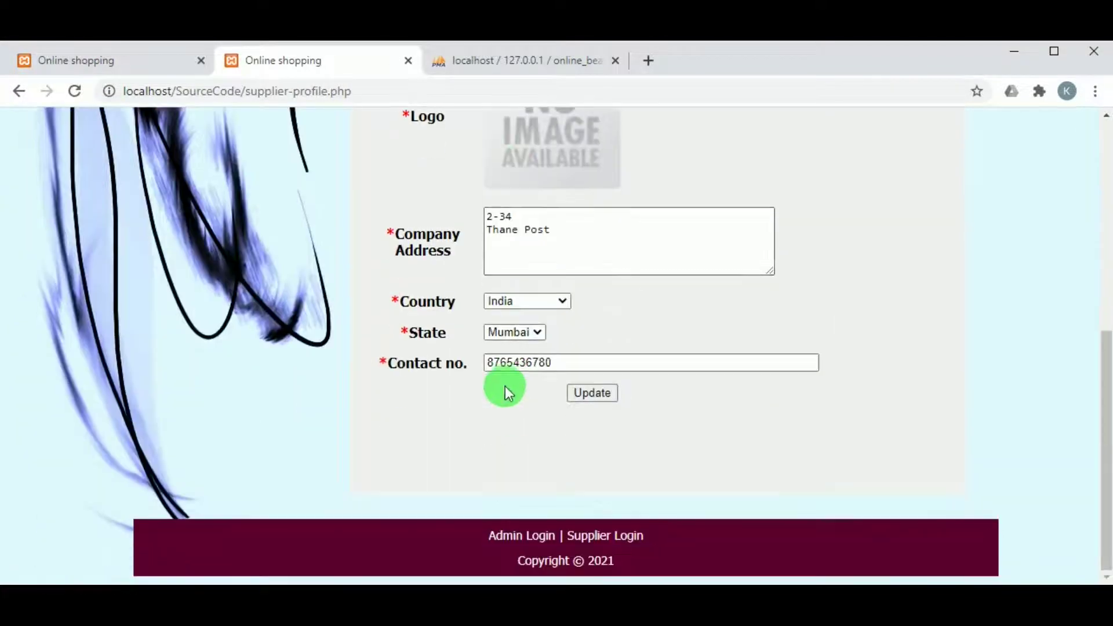
scroll(433, 454, "up", 7)
left_click(165, 347)
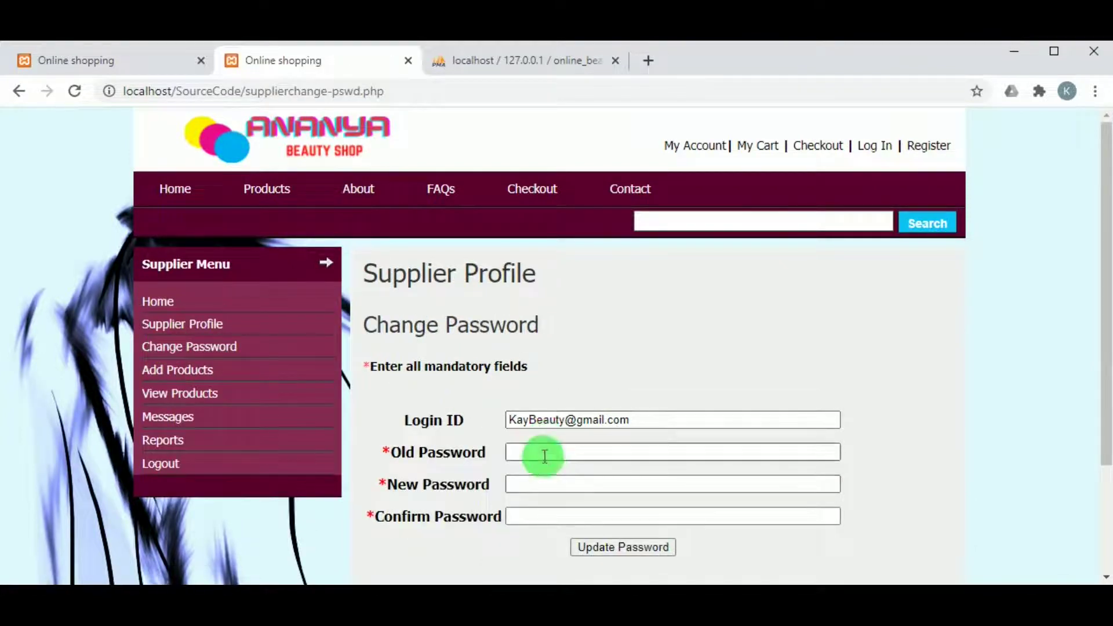
left_click(167, 376)
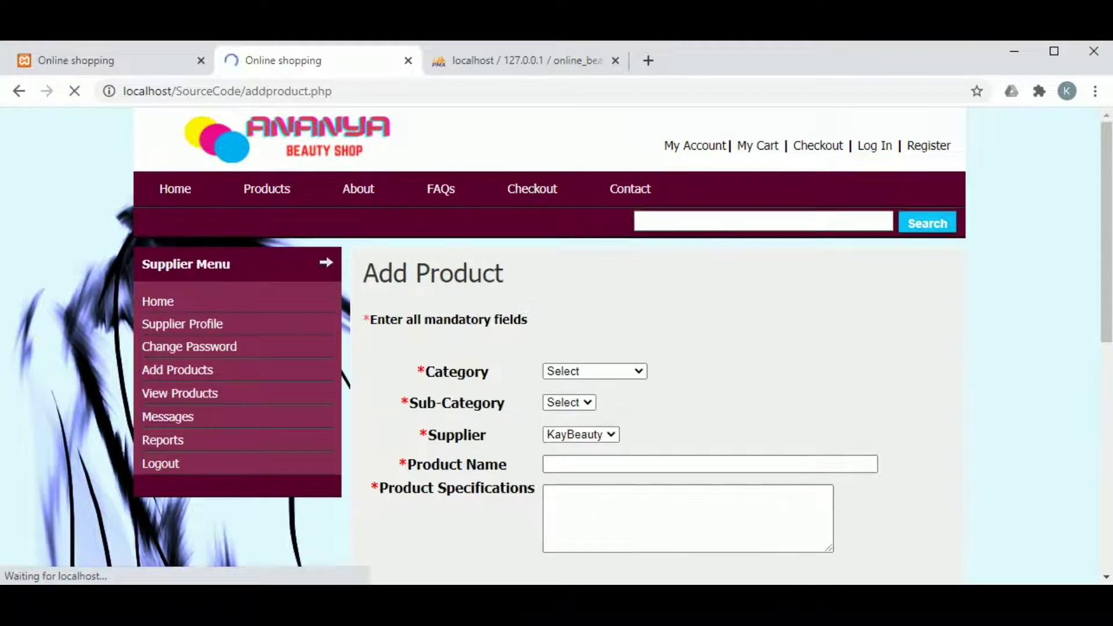
File the new product under Face > Compact with KayBeauty as the supplier
scroll(503, 335, "down", 1)
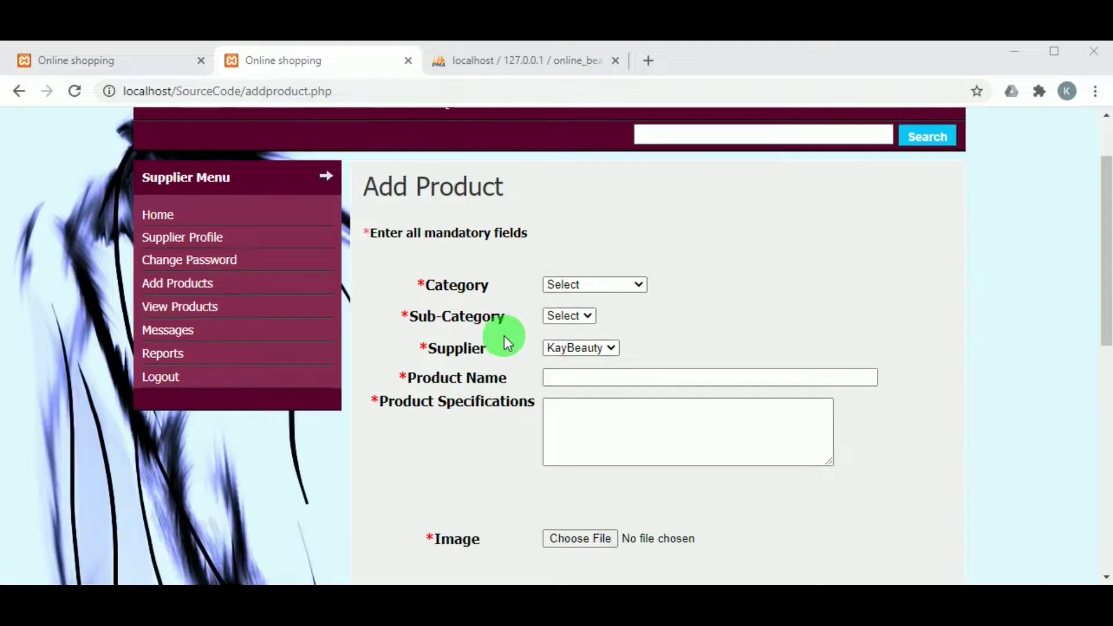
left_click(558, 283)
left_click(559, 399)
left_click(577, 315)
left_click(579, 283)
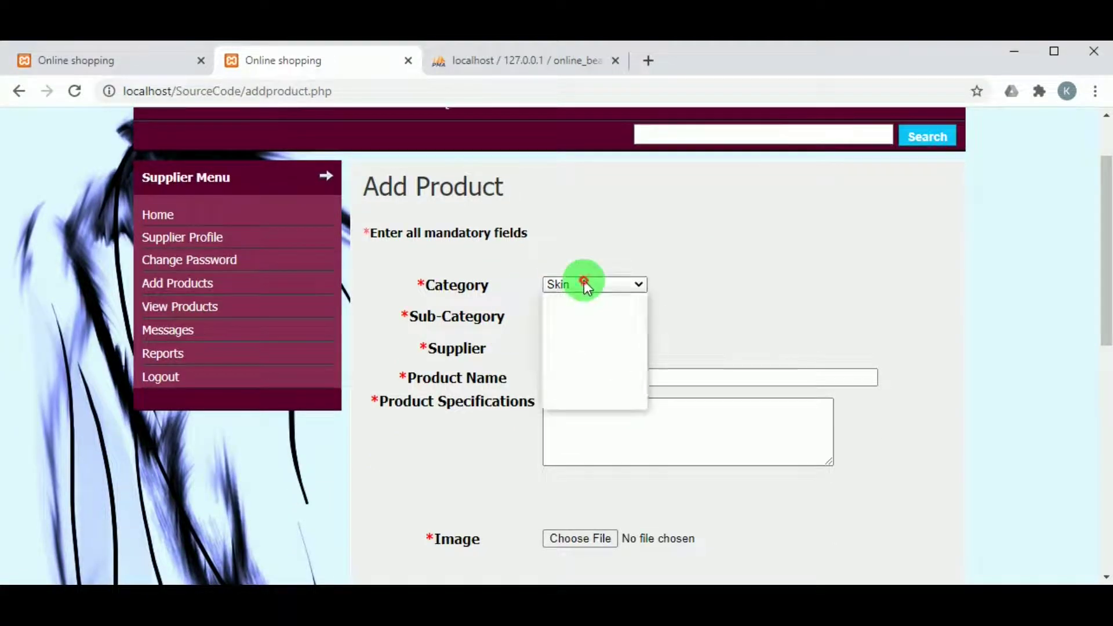
left_click(575, 343)
left_click(576, 313)
left_click(584, 374)
left_click(581, 347)
left_click(673, 356)
Name the product 'Matt Compact' and paste that name in as its specification
left_click(643, 374)
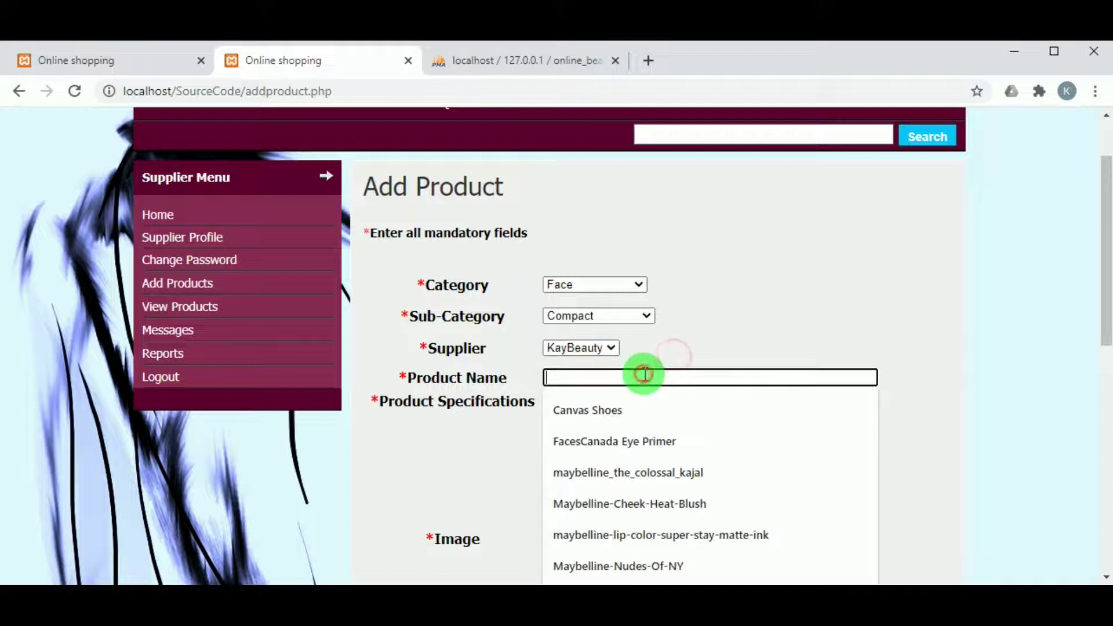
type("Matt Compact")
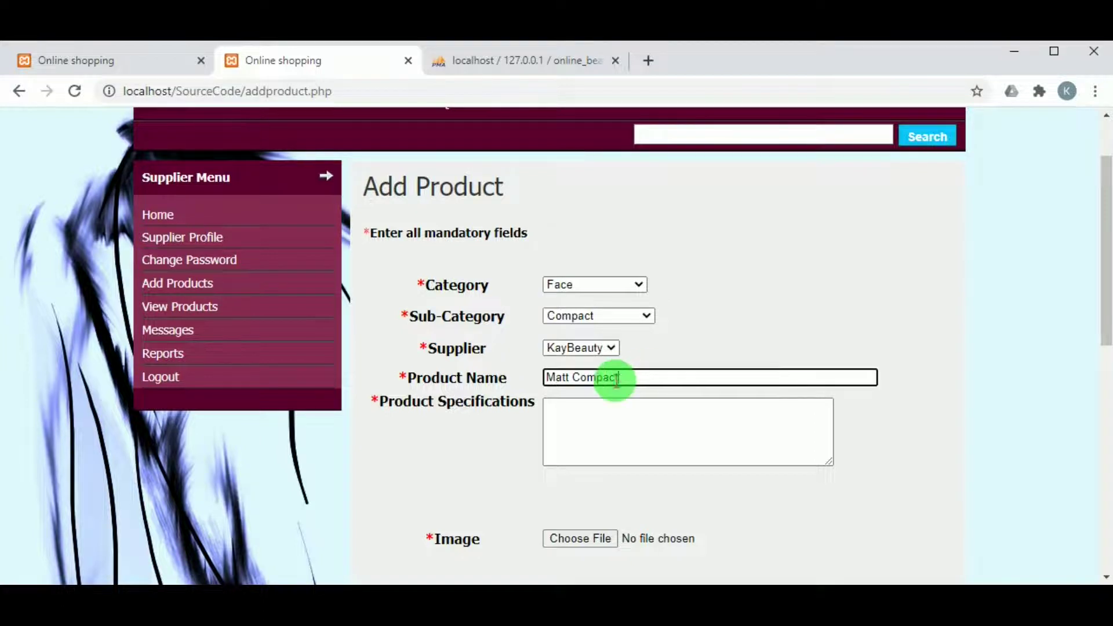
triple_click(618, 379)
key("ctrl+c")
left_click(609, 437)
key("ctrl+v")
left_click(576, 541)
scroll(576, 537, "down", 6)
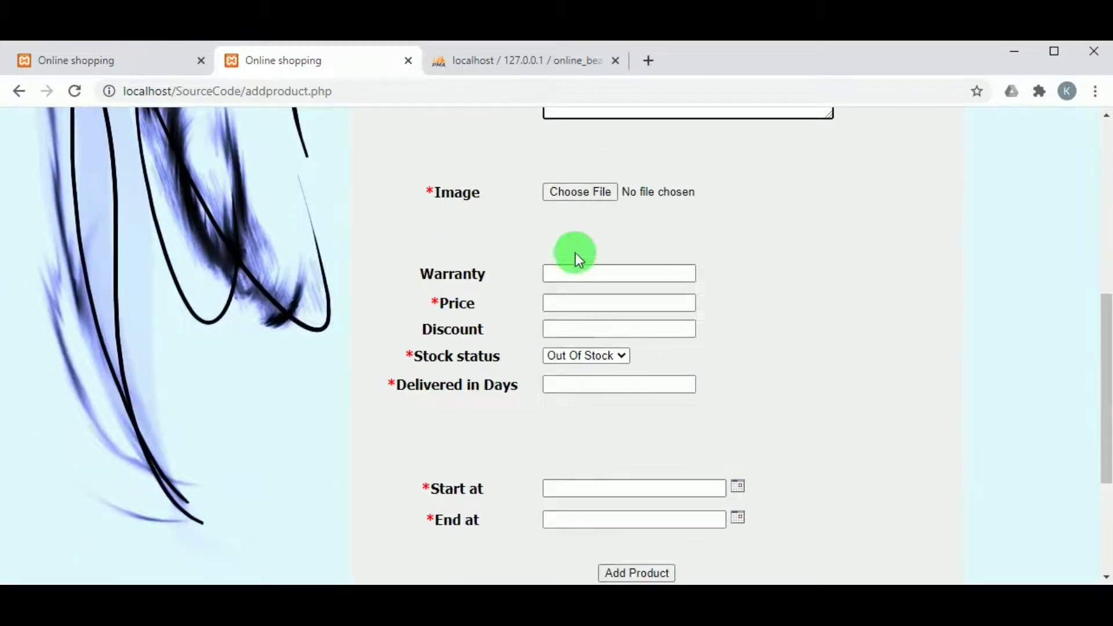
Attach the compact powder photo as the product image
left_click(581, 191)
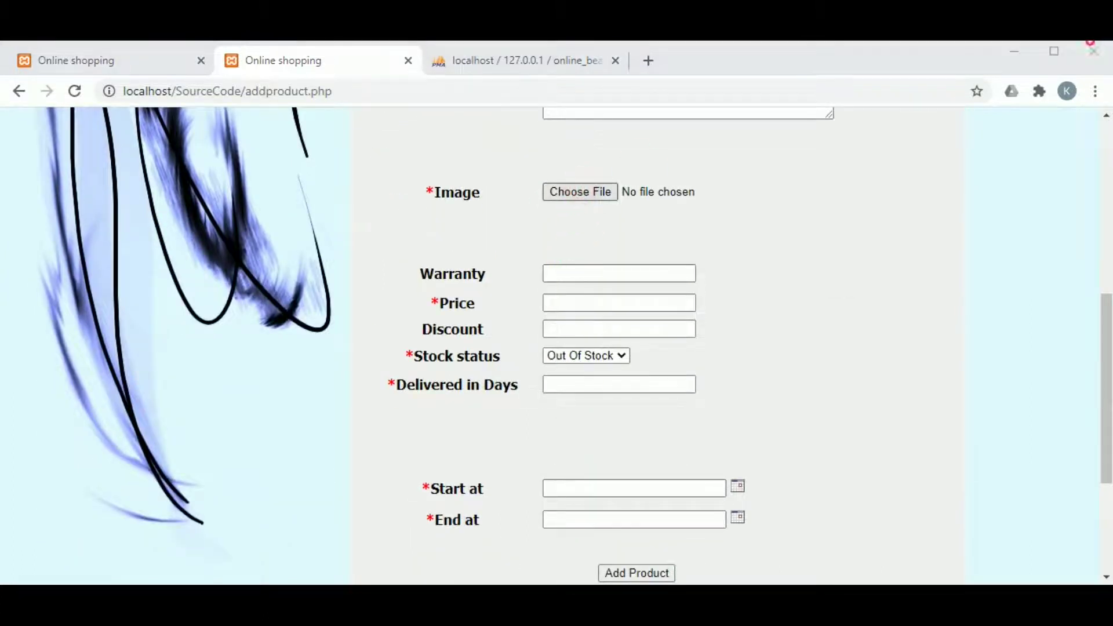
left_click(519, 318)
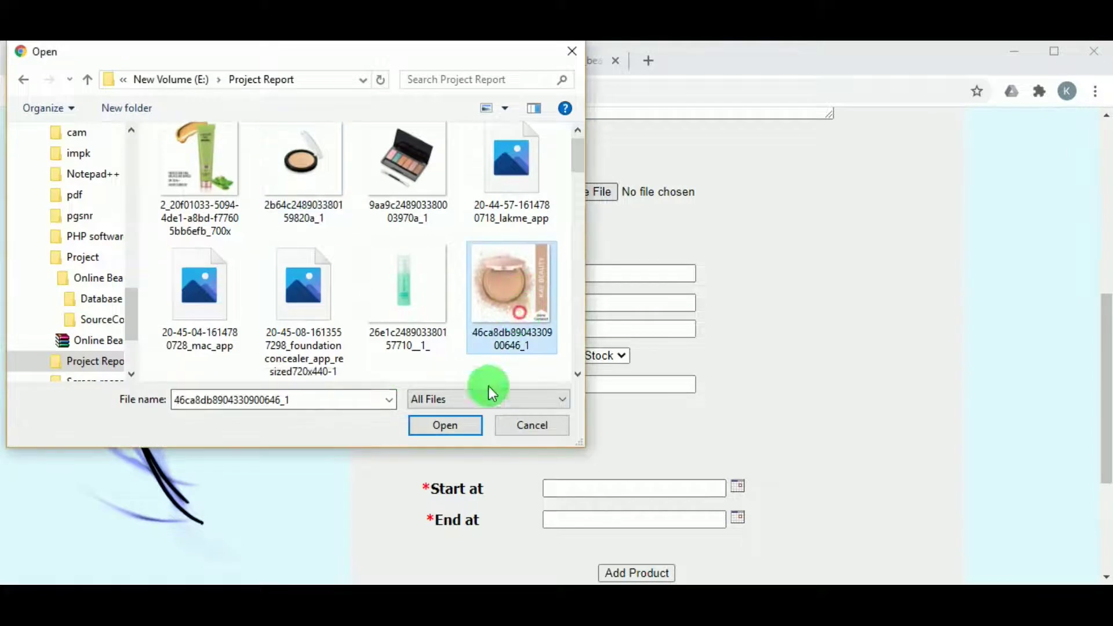
left_click(457, 427)
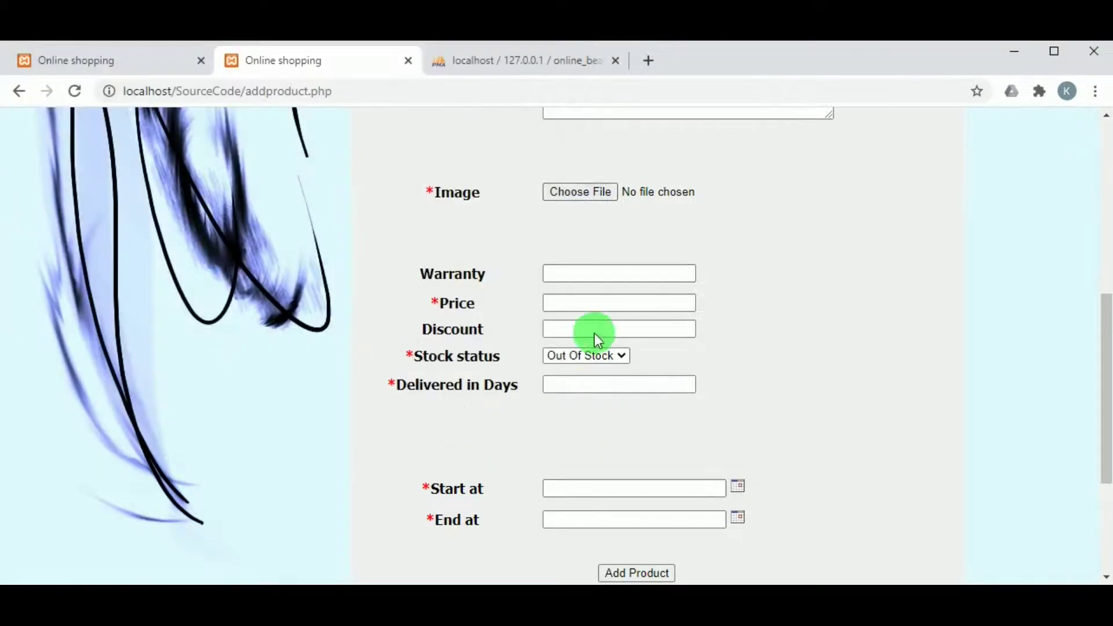
Set 1 month warranty, price 1500, discount 200, Available stock and 5-6 days delivery
left_click(574, 273)
left_click(576, 303)
left_click(575, 302)
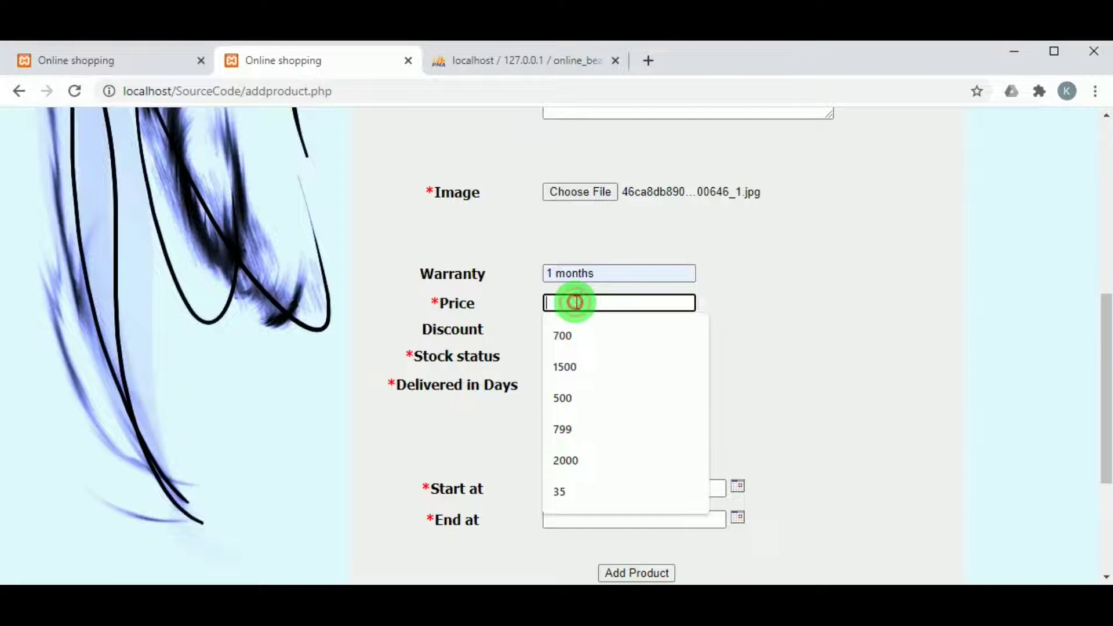
left_click(566, 362)
left_click(569, 330)
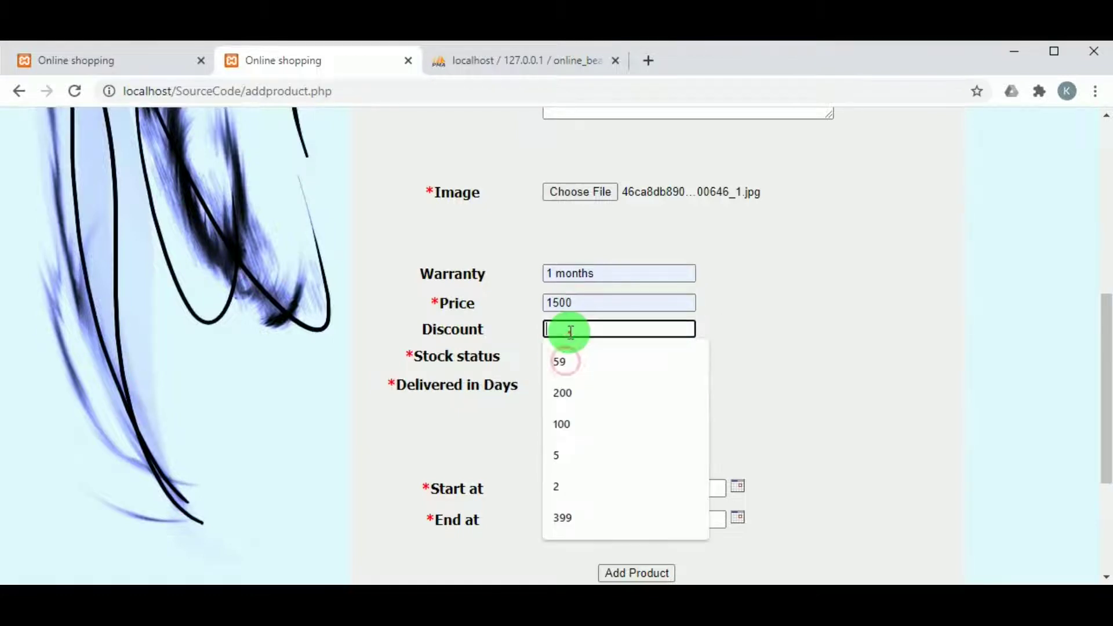
left_click(571, 392)
left_click(584, 360)
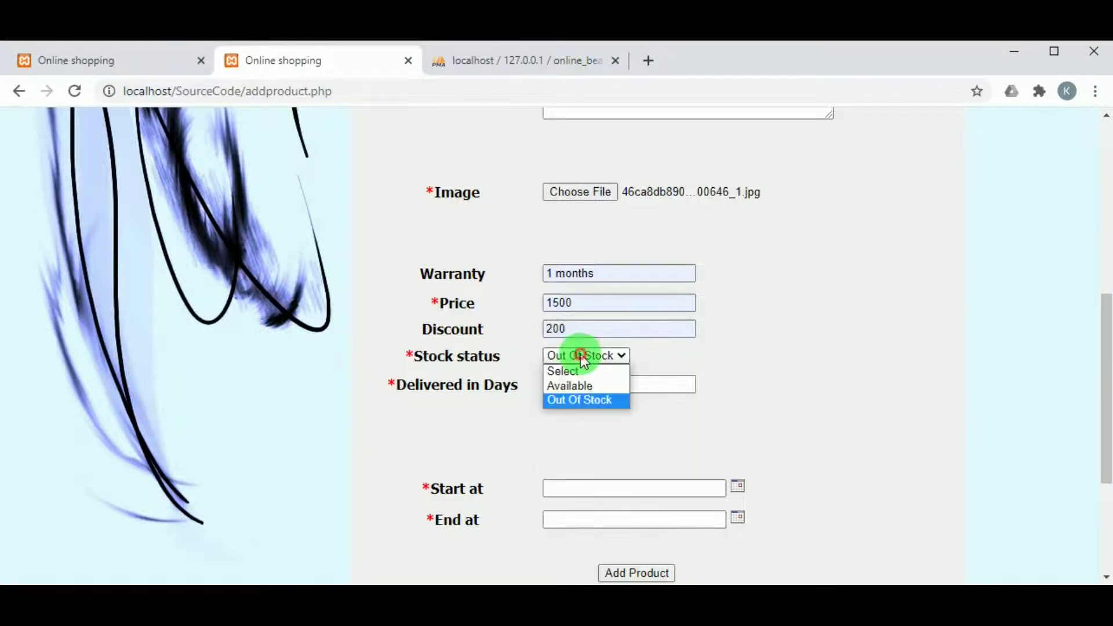
left_click(585, 385)
left_click(584, 384)
left_click(575, 417)
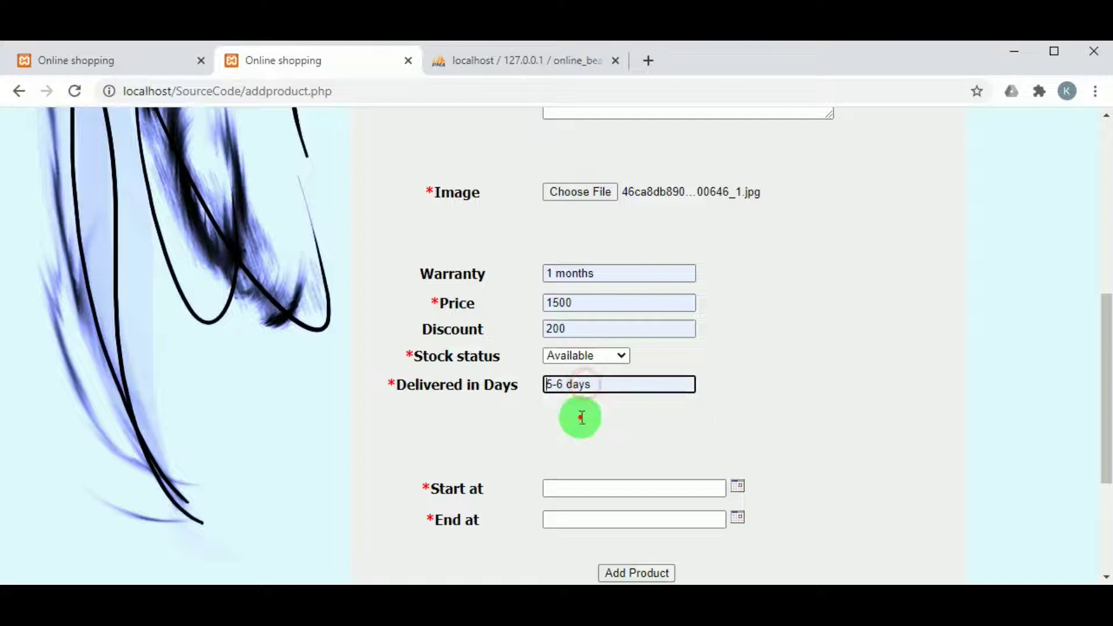
scroll(632, 427, "down", 2)
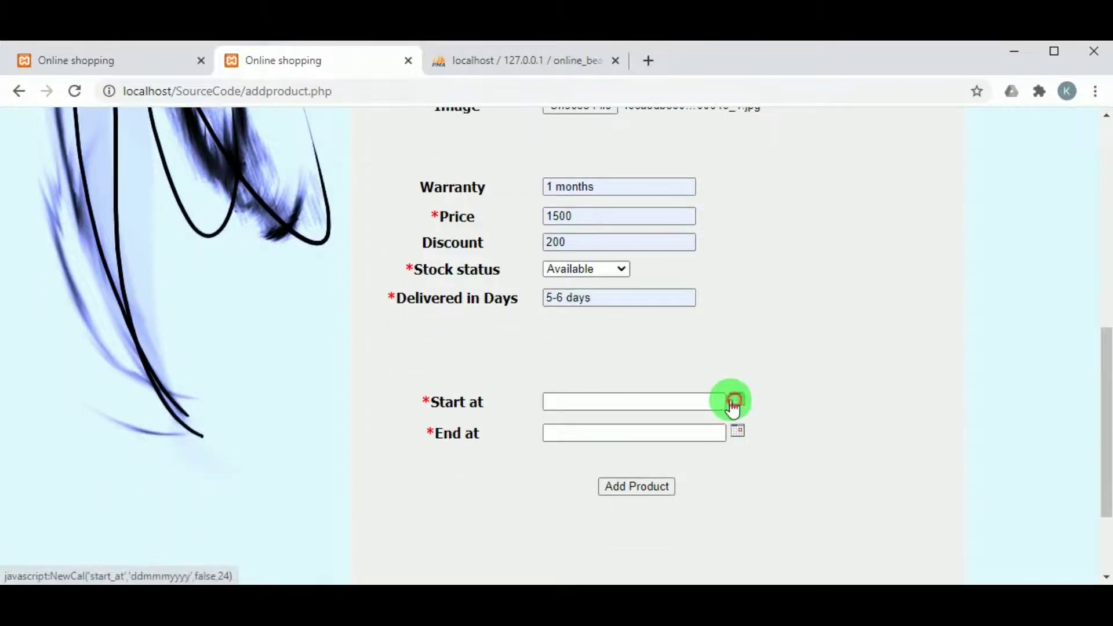
Set the dates to 4-Mar-2021 through 25-Mar-2021 and submit the product
left_click(737, 403)
left_click(503, 325)
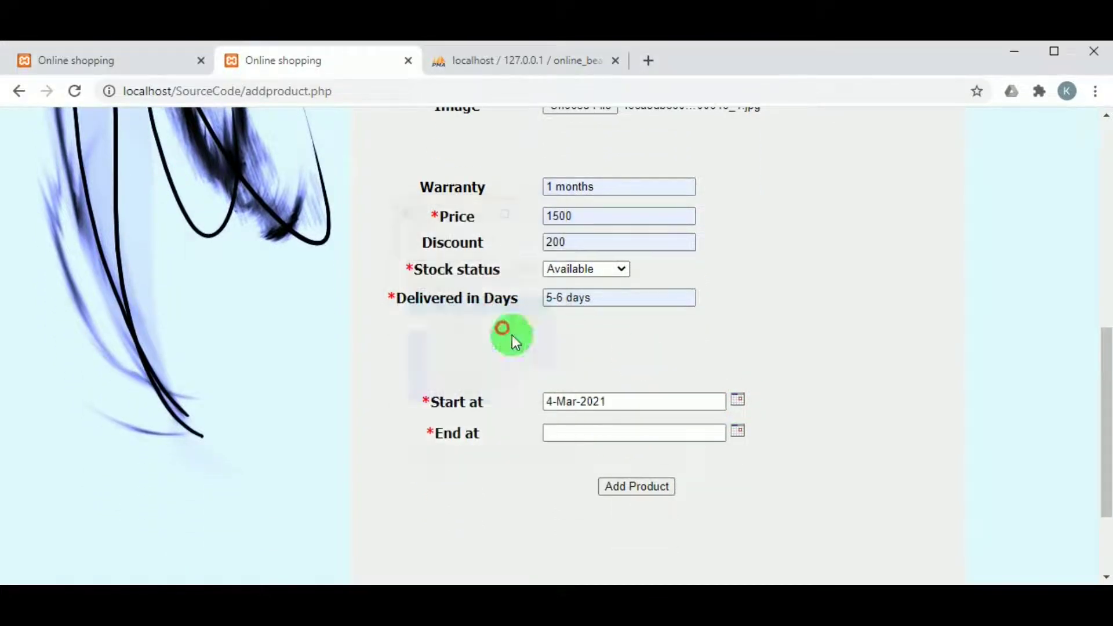
left_click(736, 431)
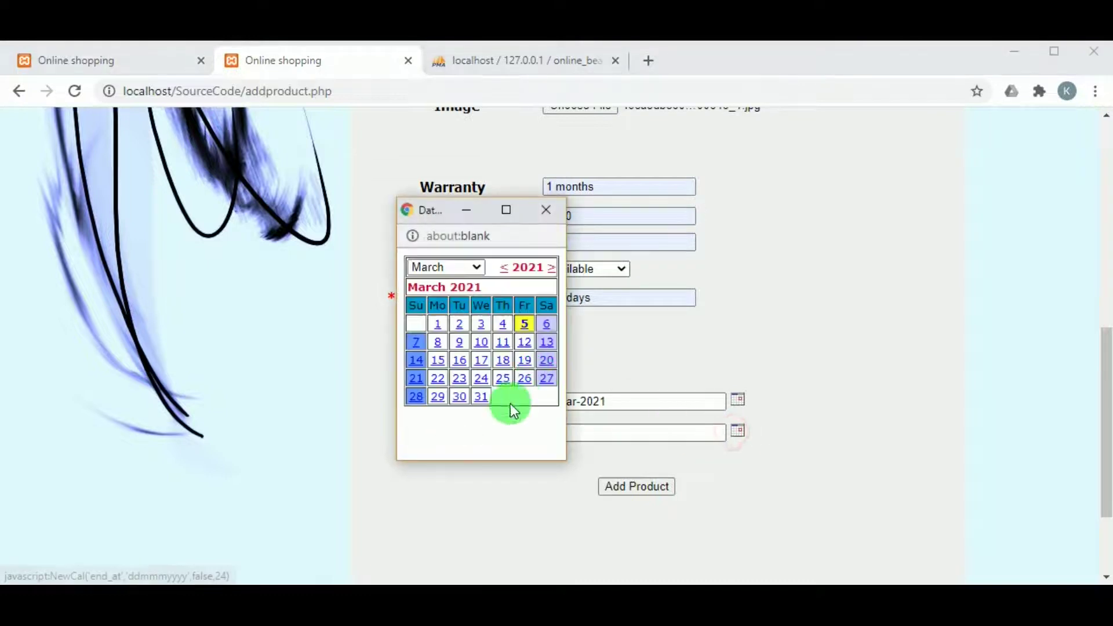
left_click(497, 381)
left_click(649, 486)
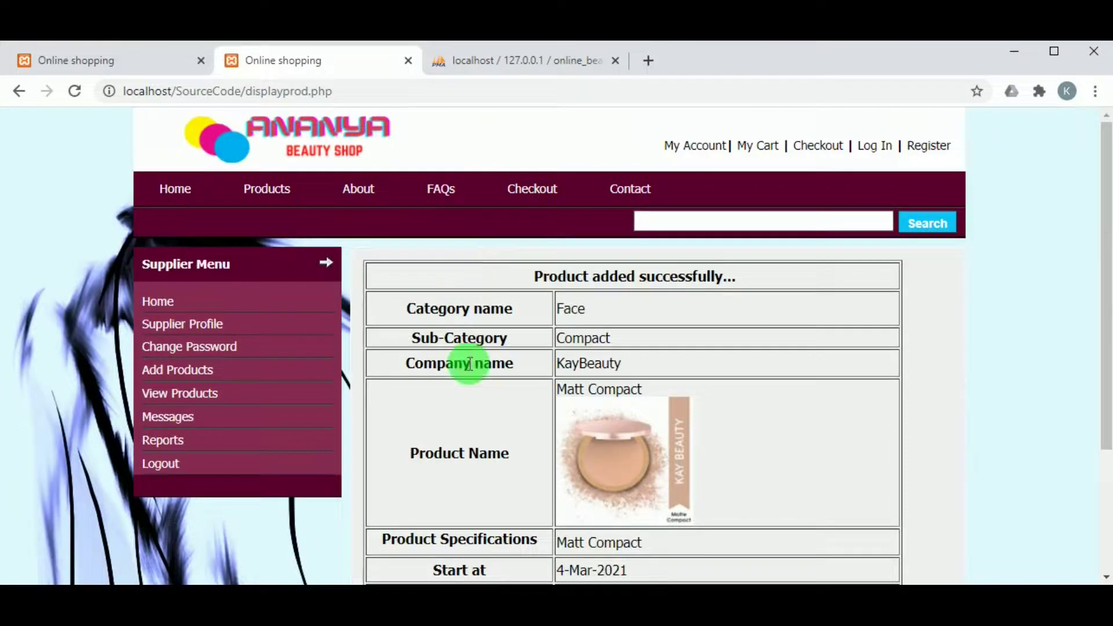
View the supplier's product list, where Matt Compact (ID 2154) appears as Pending
scroll(551, 359, "down", 3)
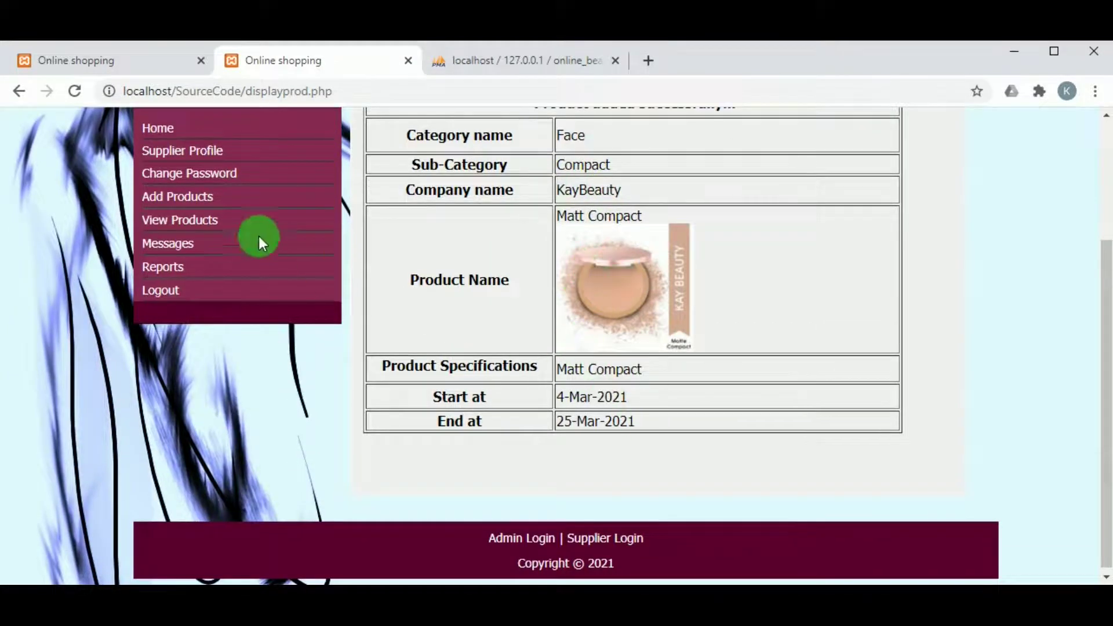
left_click(161, 225)
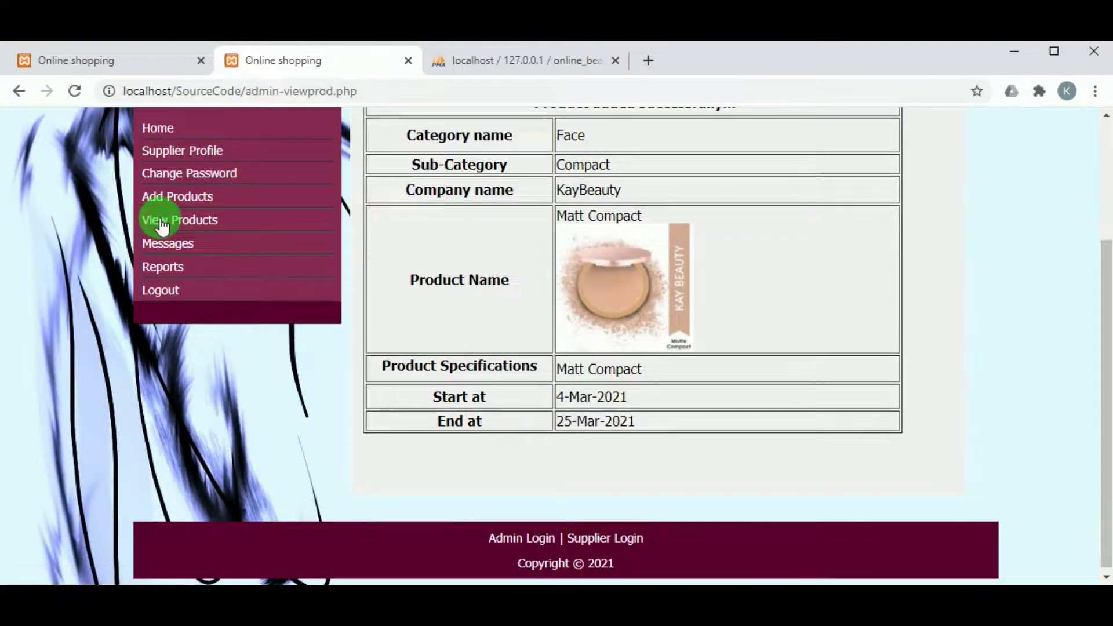
scroll(547, 369, "down", 1)
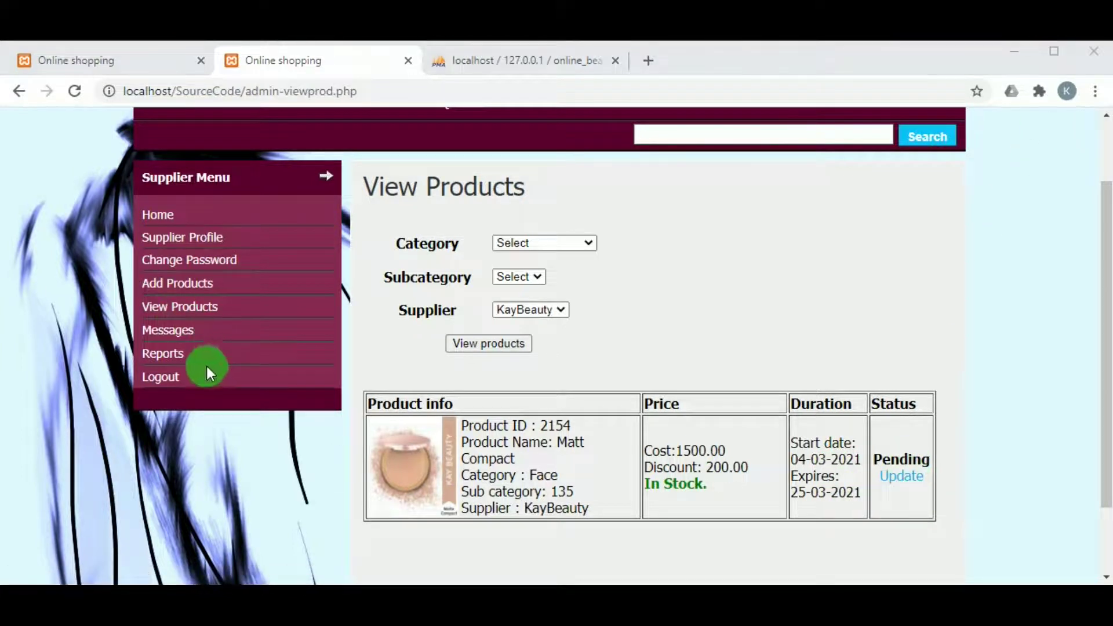
Log out of the supplier account and go to Admin Login from the footer
left_click(153, 381)
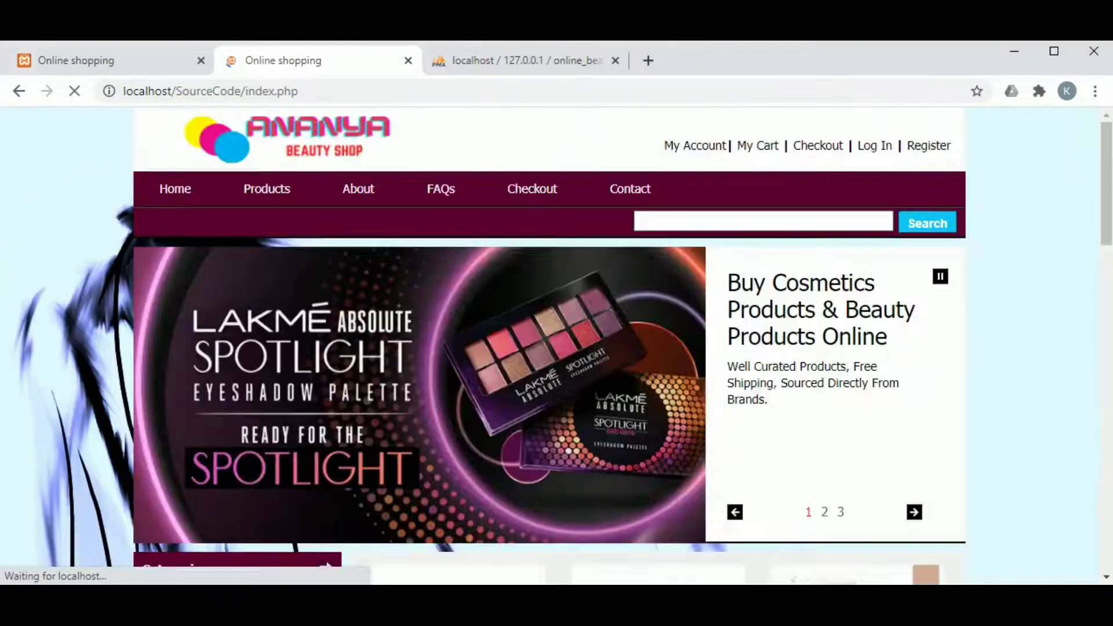
scroll(557, 348, "down", 15)
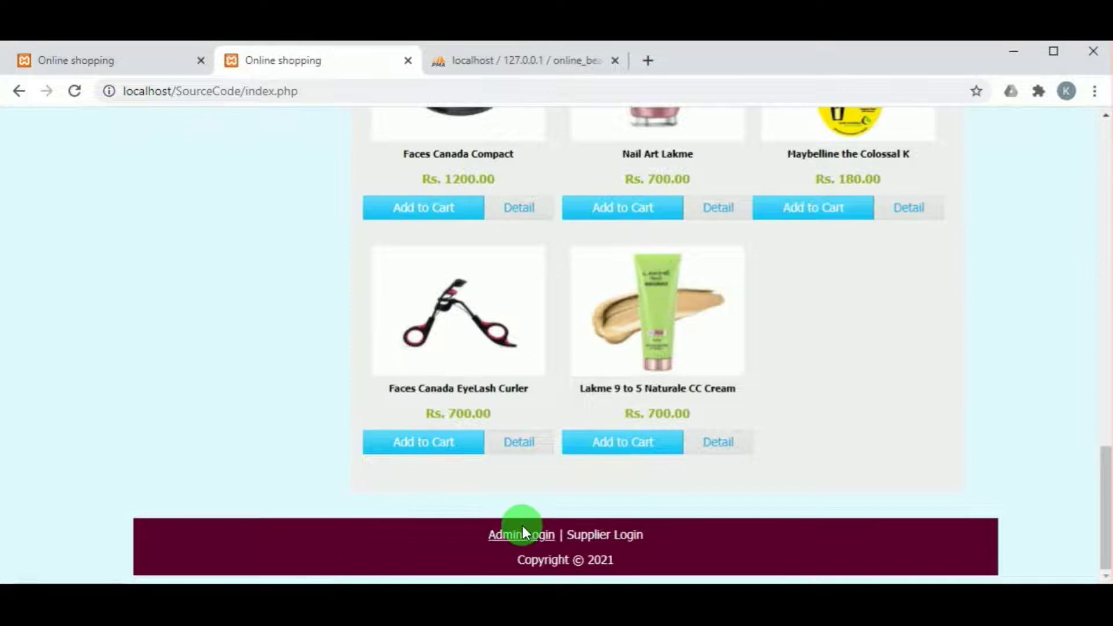
left_click(523, 529)
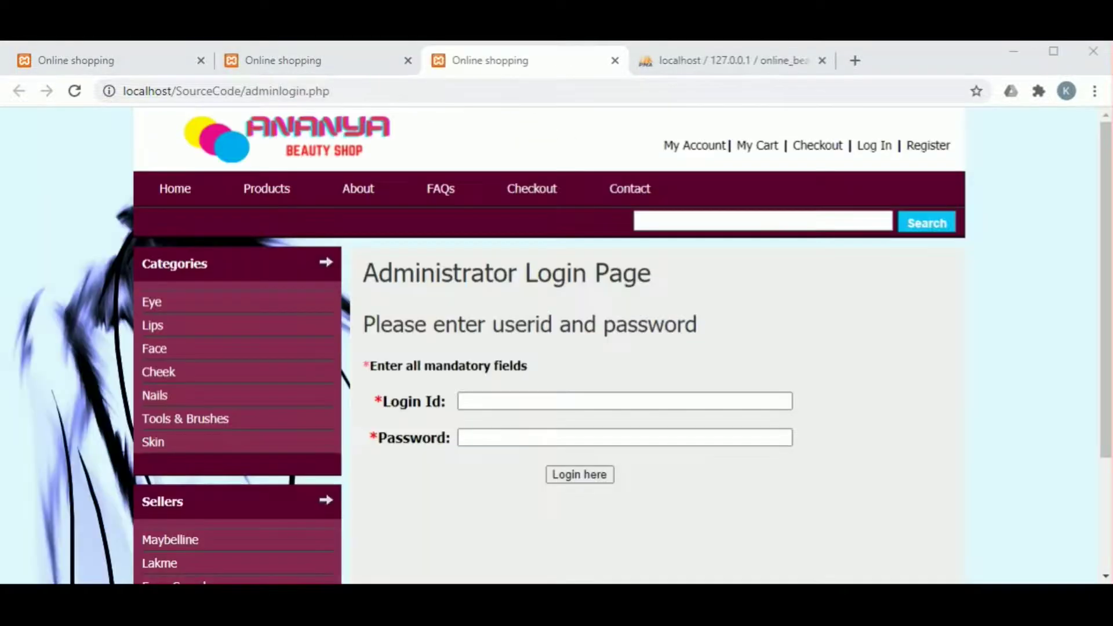
Sign in as administrator with the saved login id and the admin password
left_click(467, 400)
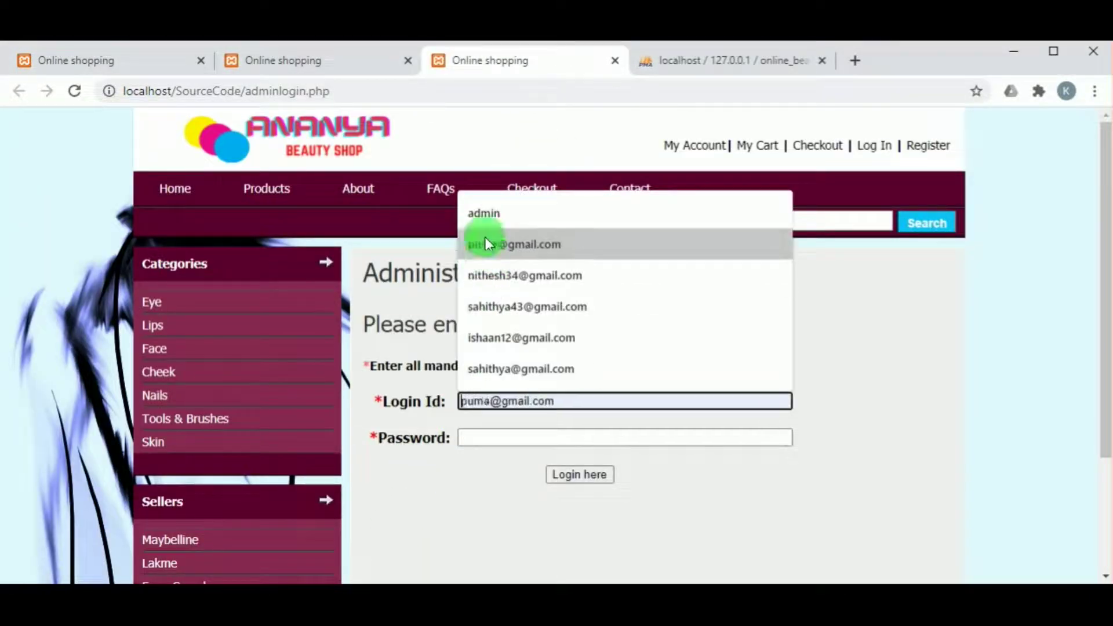
left_click(485, 215)
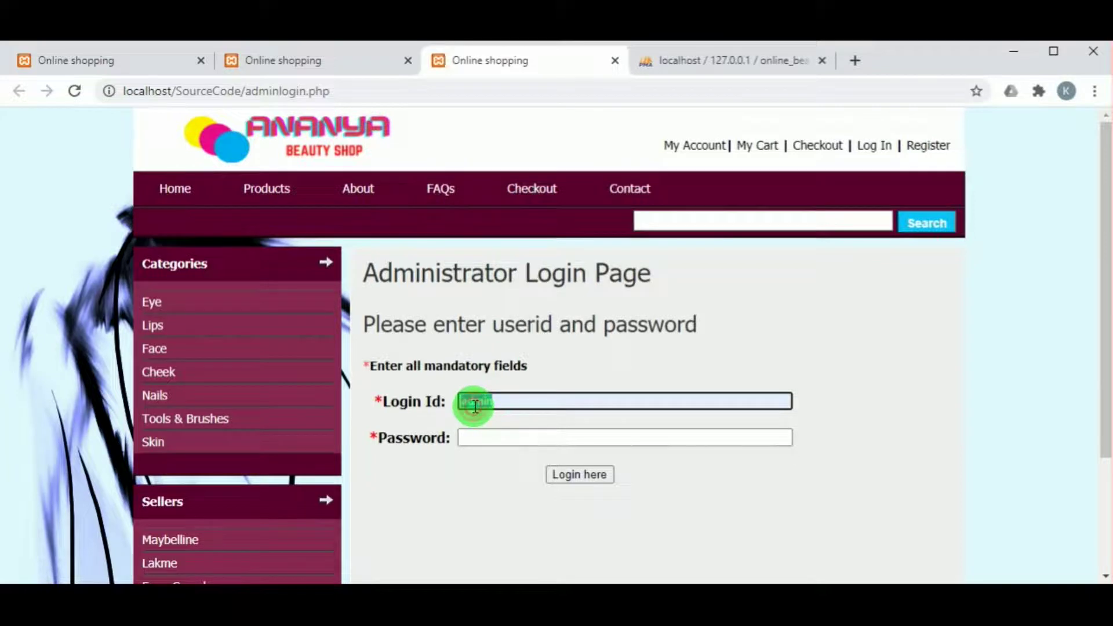
left_click(472, 436)
type("admin")
left_click(568, 476)
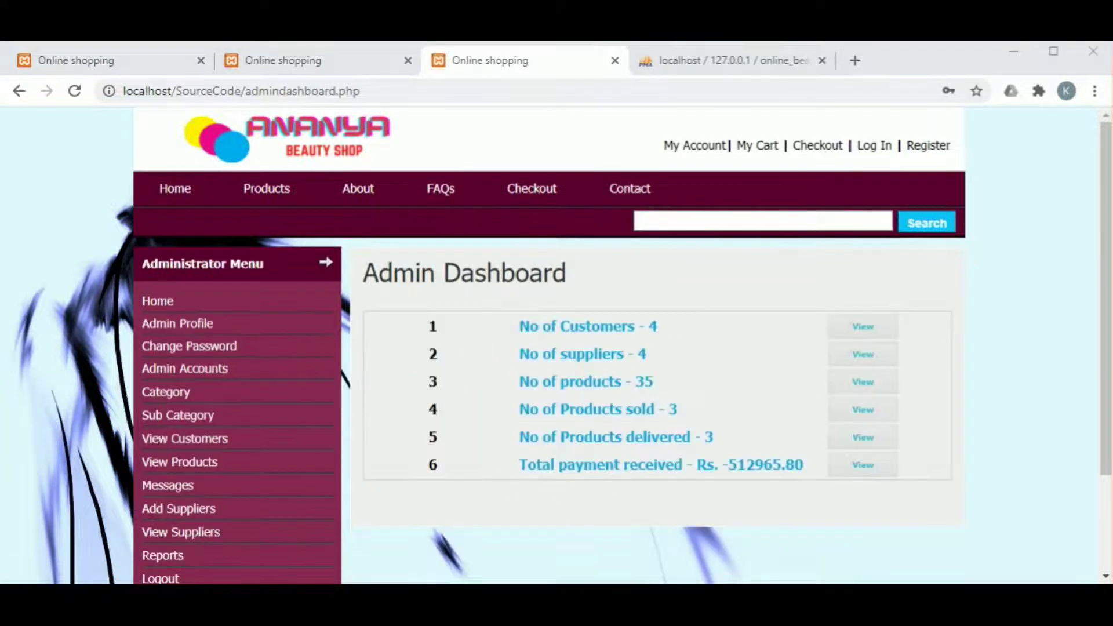
Filter View Products to Face > Compact to list the pending Matt Compact
left_click(164, 463)
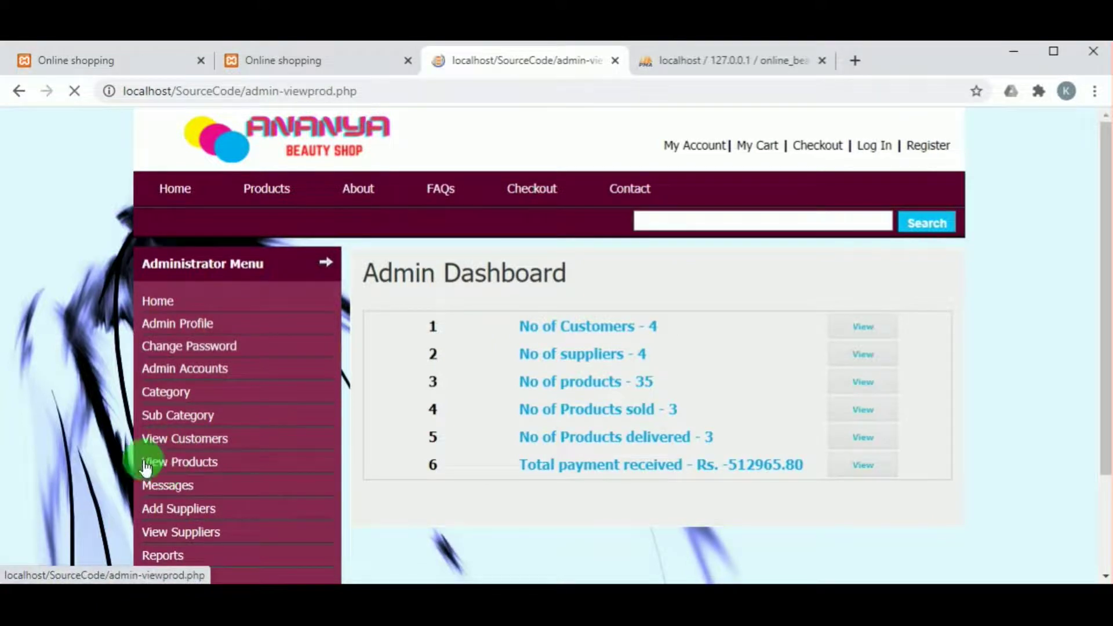
scroll(623, 359, "down", 3)
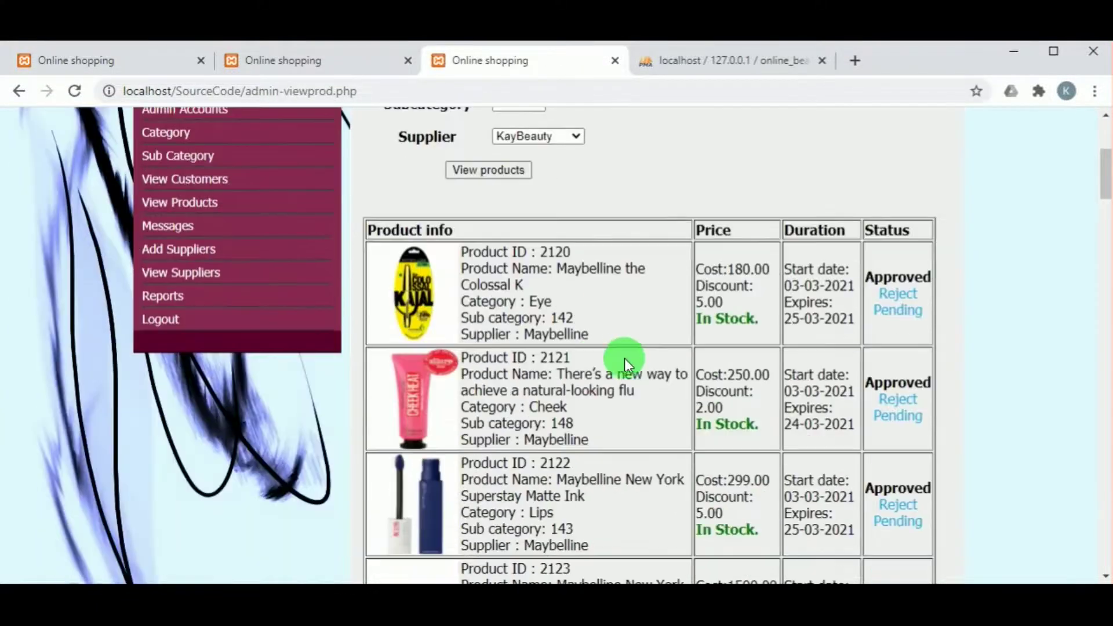
scroll(511, 198, "up", 1)
scroll(510, 197, "up", 3)
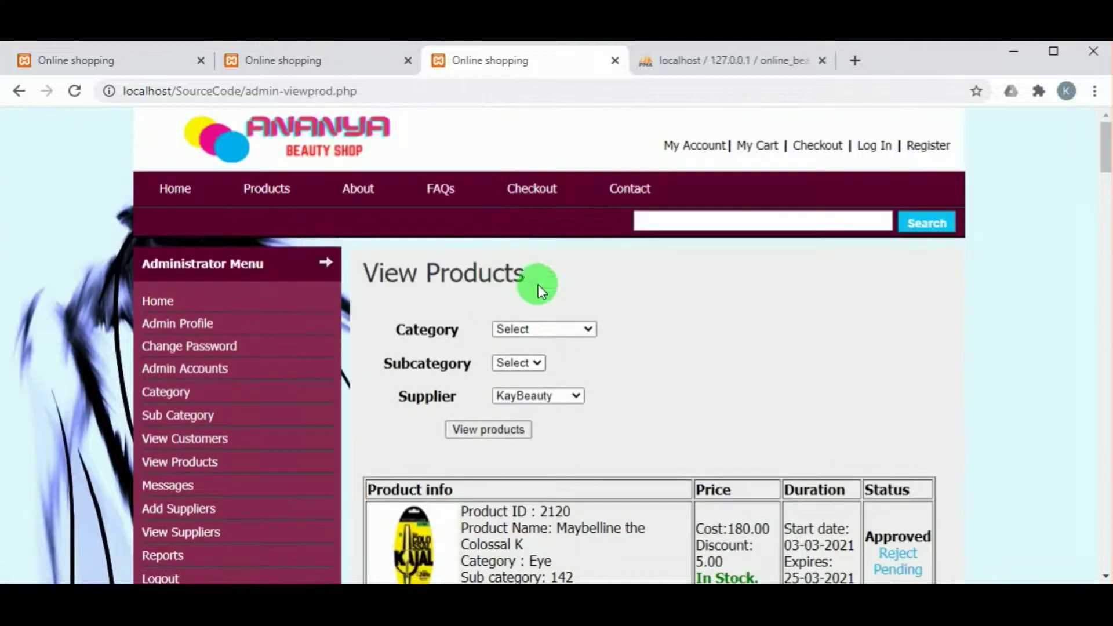
left_click(540, 329)
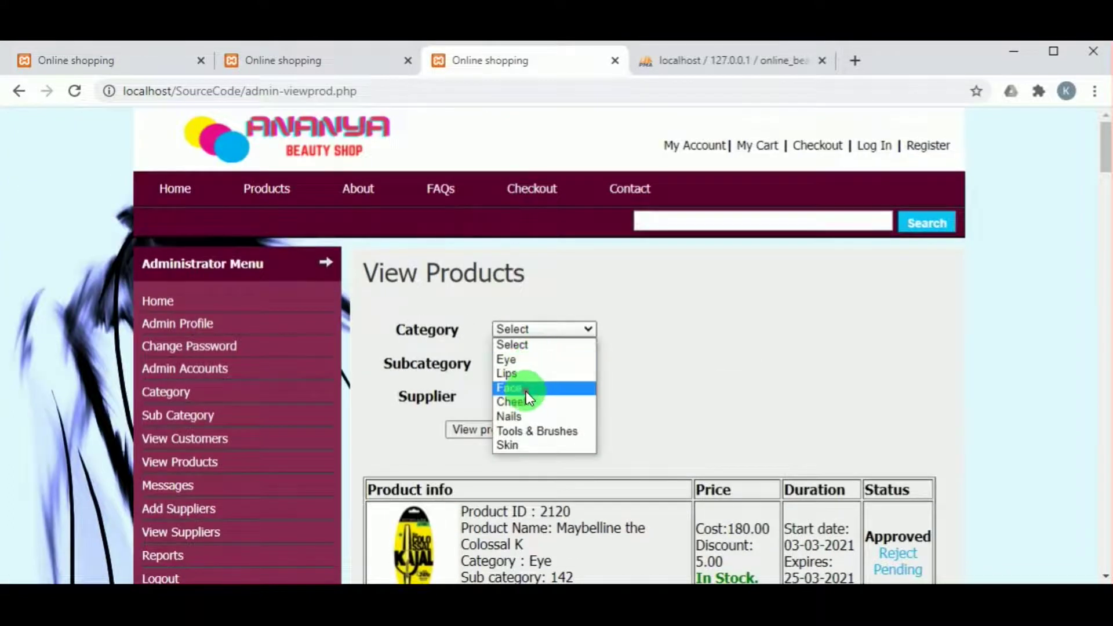
left_click(526, 388)
left_click(523, 363)
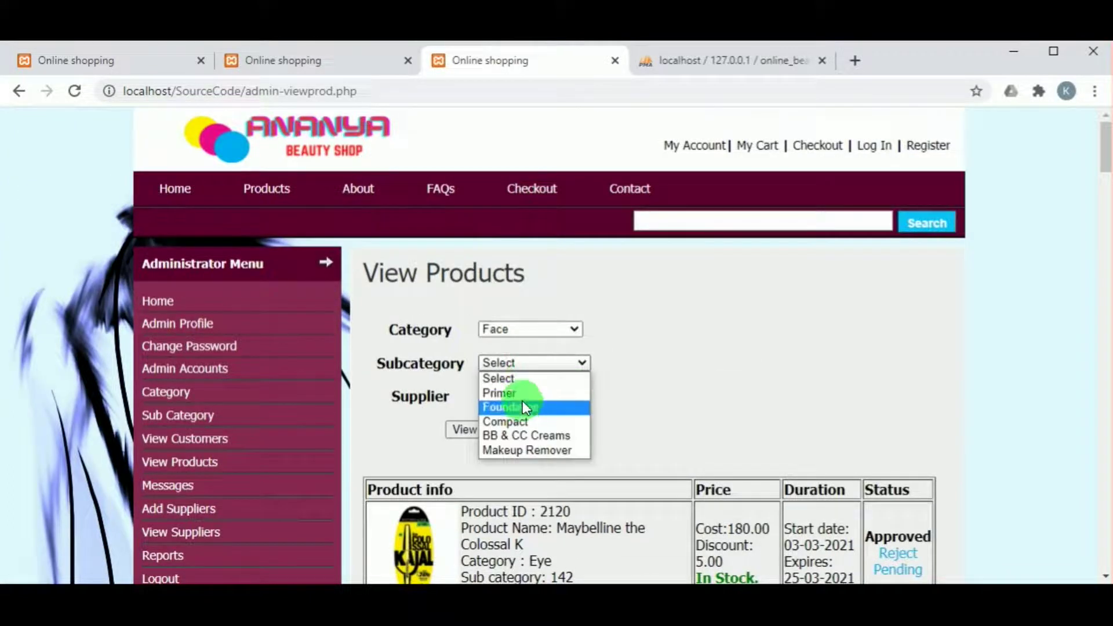
left_click(527, 418)
left_click(504, 430)
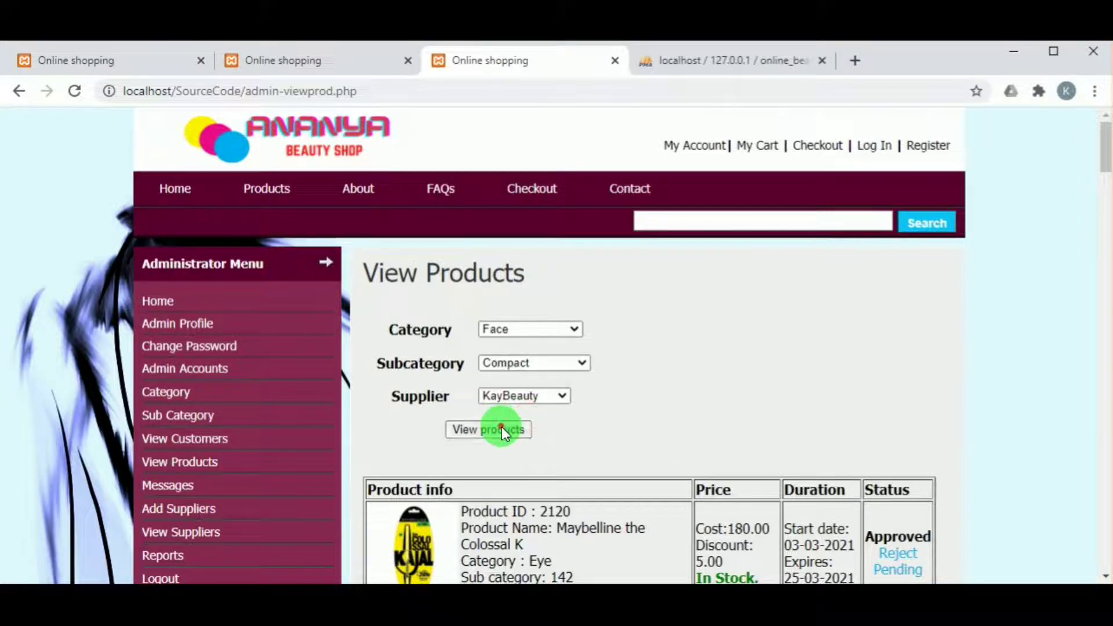
scroll(489, 450, "down", 3)
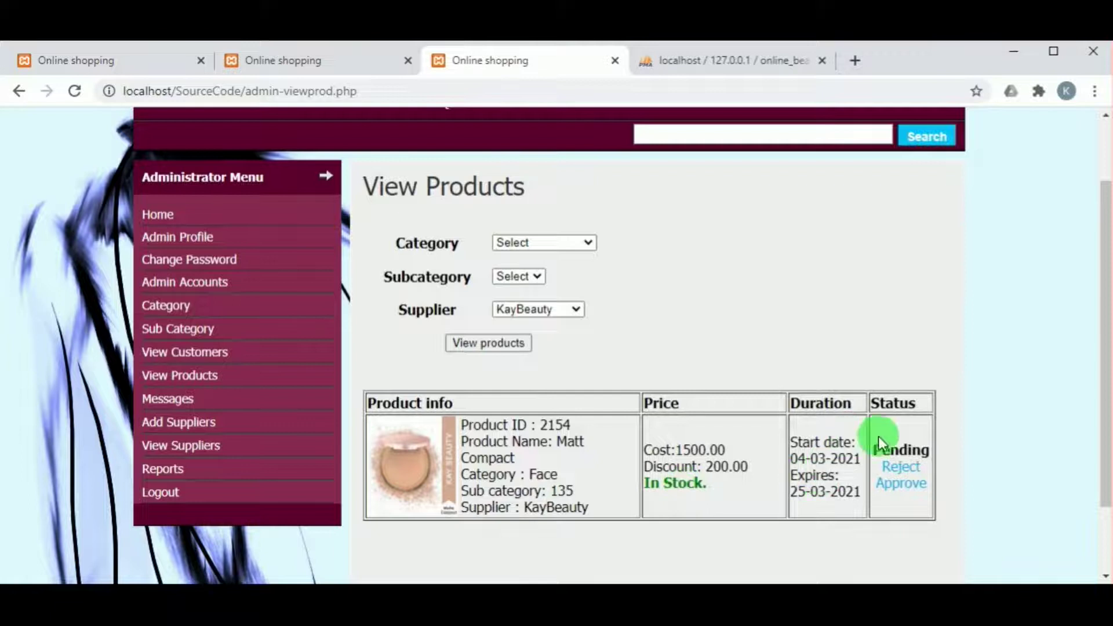
Set Matt Compact's stock status to Available and its status to Approve, then save
left_click(905, 484)
scroll(703, 419, "down", 4)
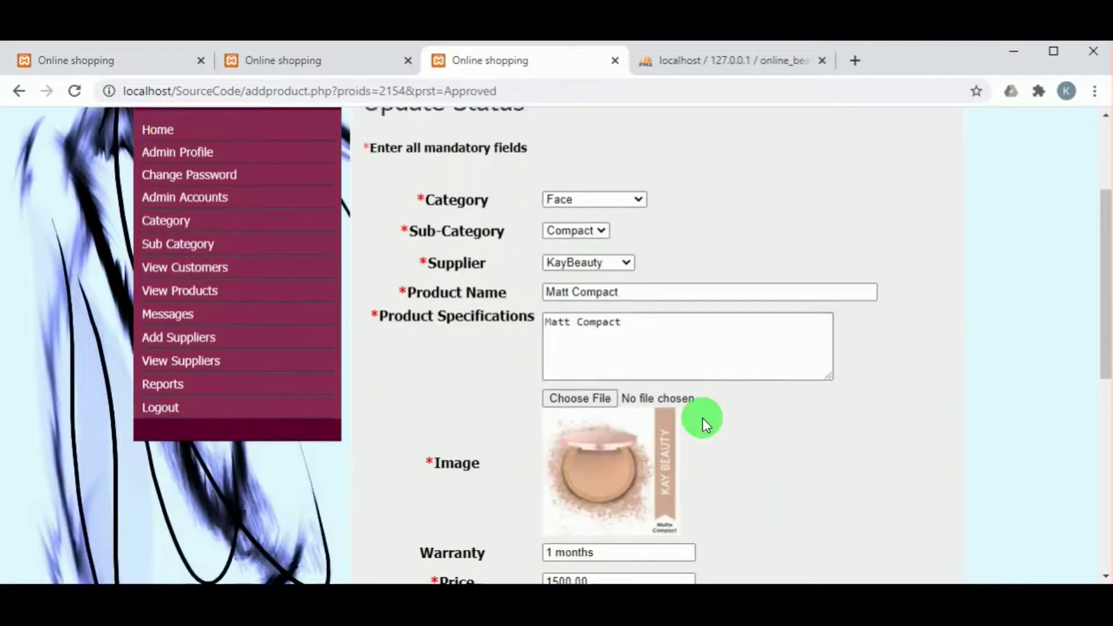
scroll(562, 367, "up", 1)
scroll(562, 368, "down", 5)
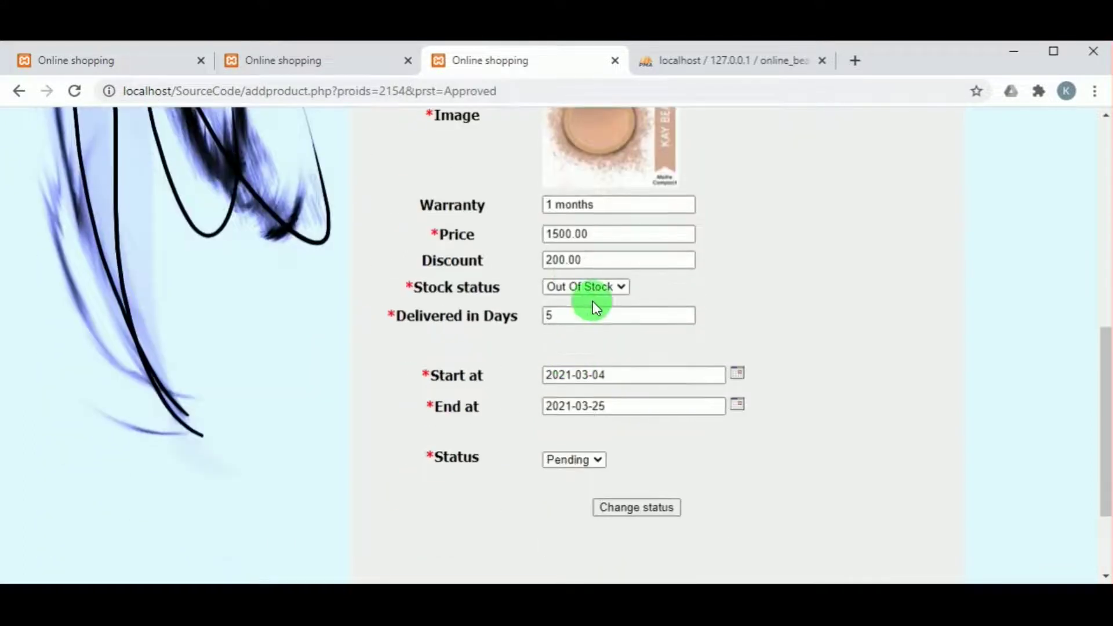
left_click(595, 290)
left_click(590, 319)
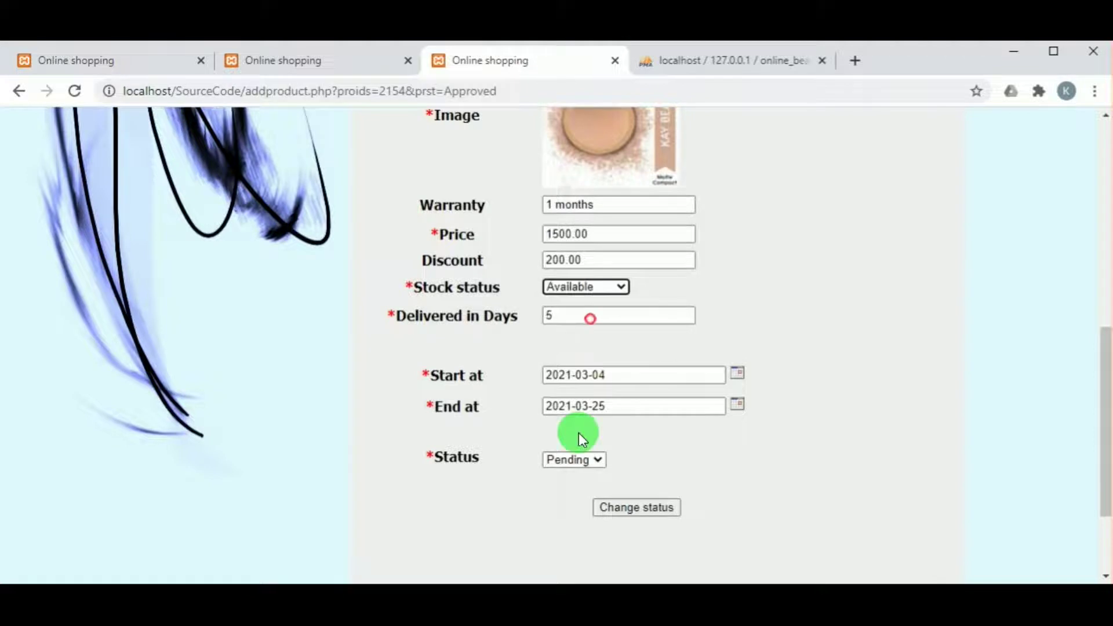
left_click(572, 462)
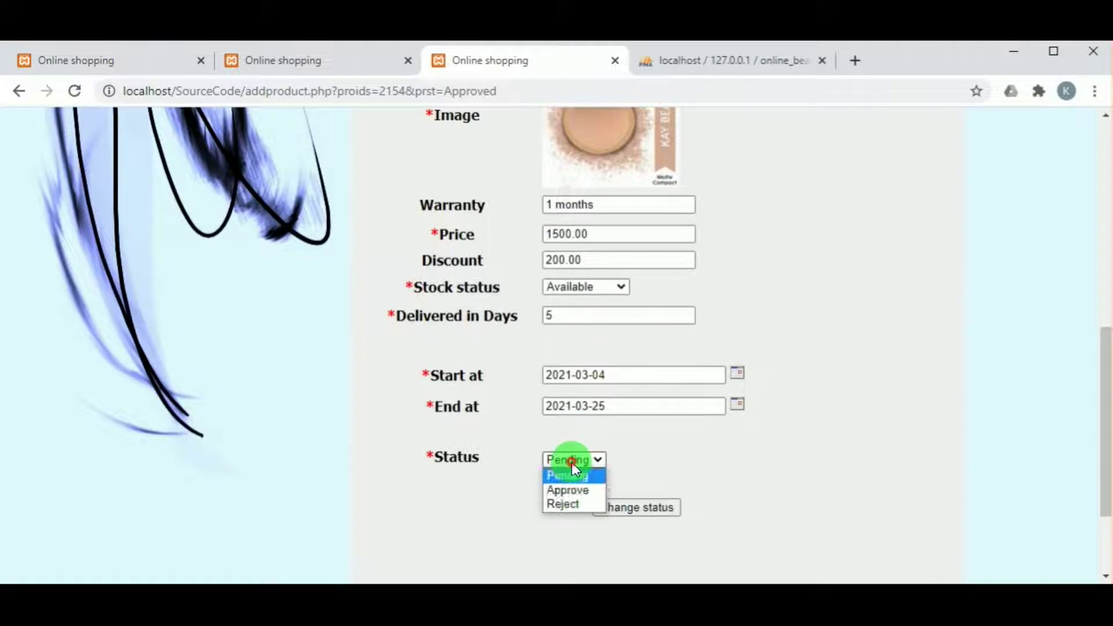
left_click(571, 486)
left_click(631, 502)
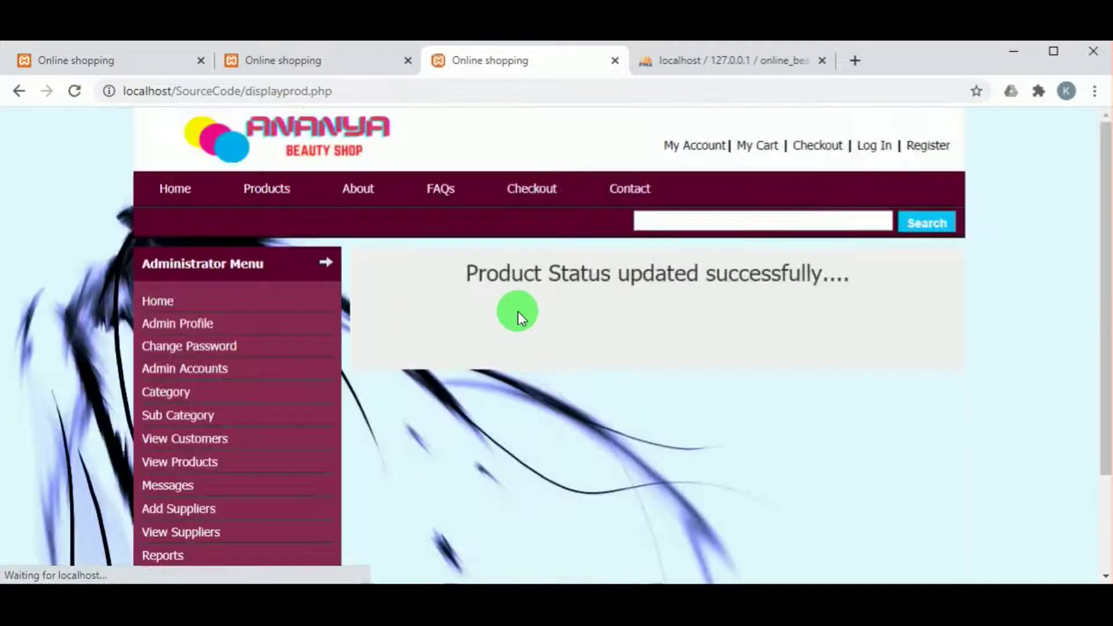
scroll(466, 350, "down", 3)
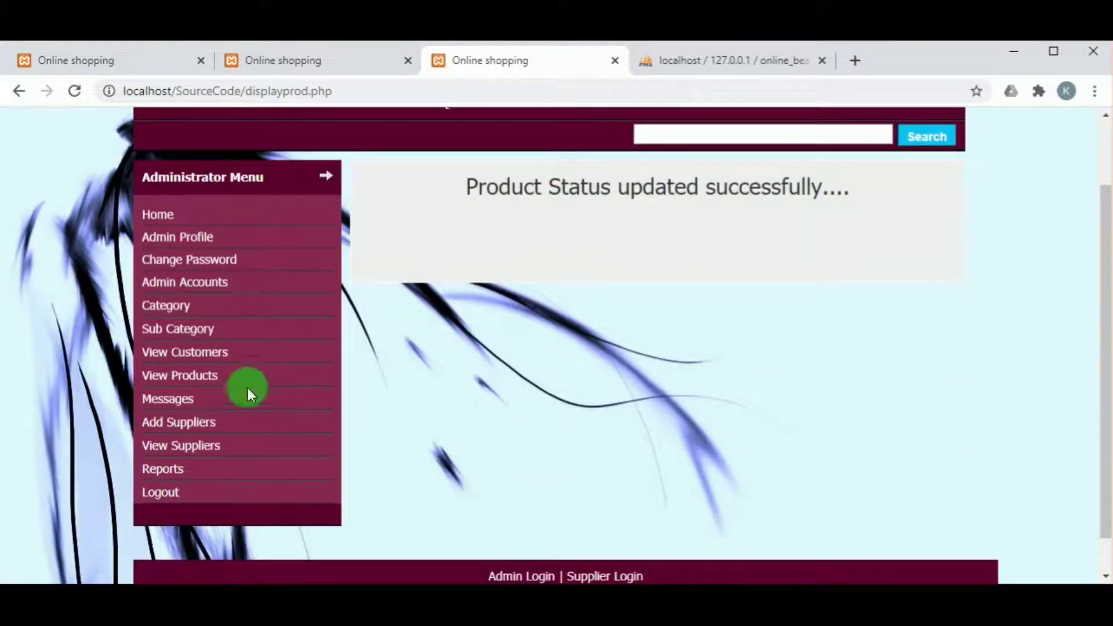
Filter the admin product list to Face > Compact
left_click(179, 381)
scroll(467, 360, "down", 5)
scroll(490, 323, "up", 5)
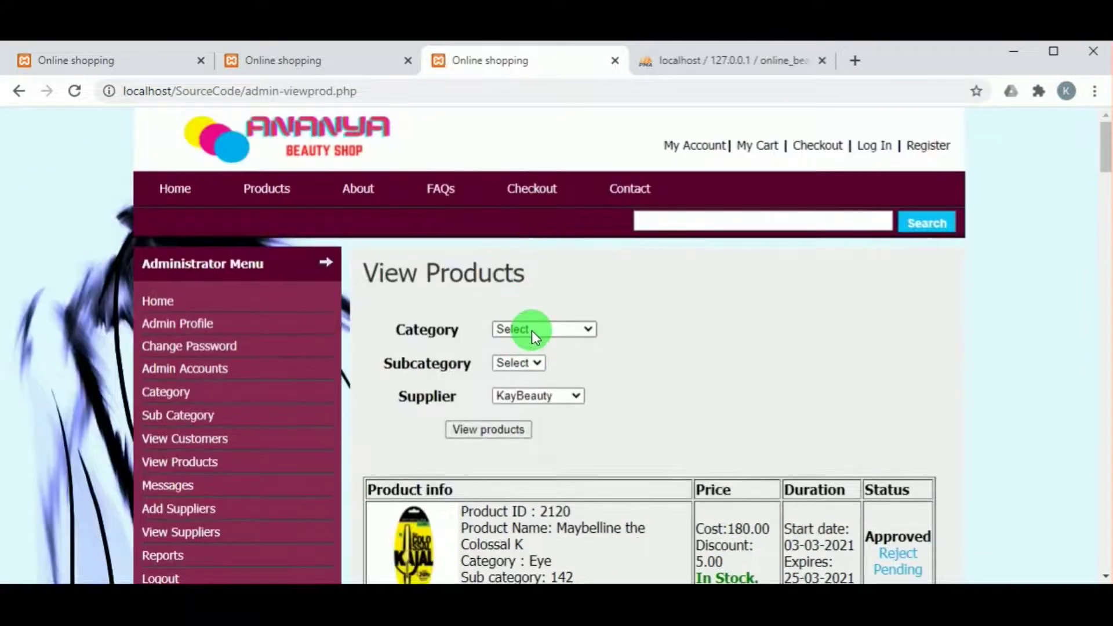
left_click(531, 331)
left_click(531, 385)
left_click(531, 363)
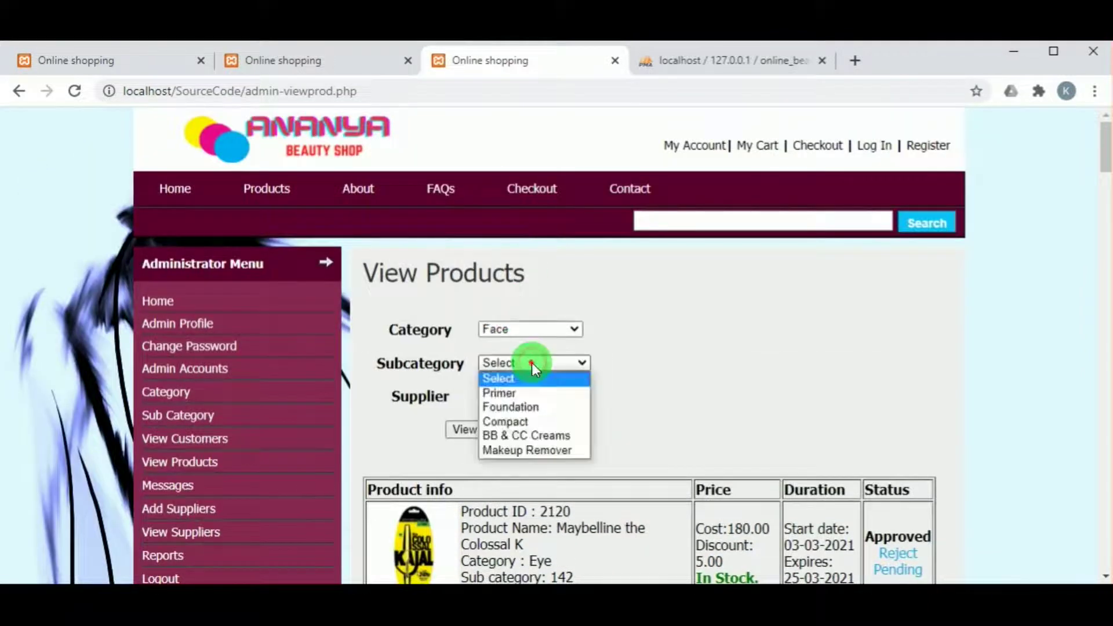
left_click(506, 421)
left_click(497, 430)
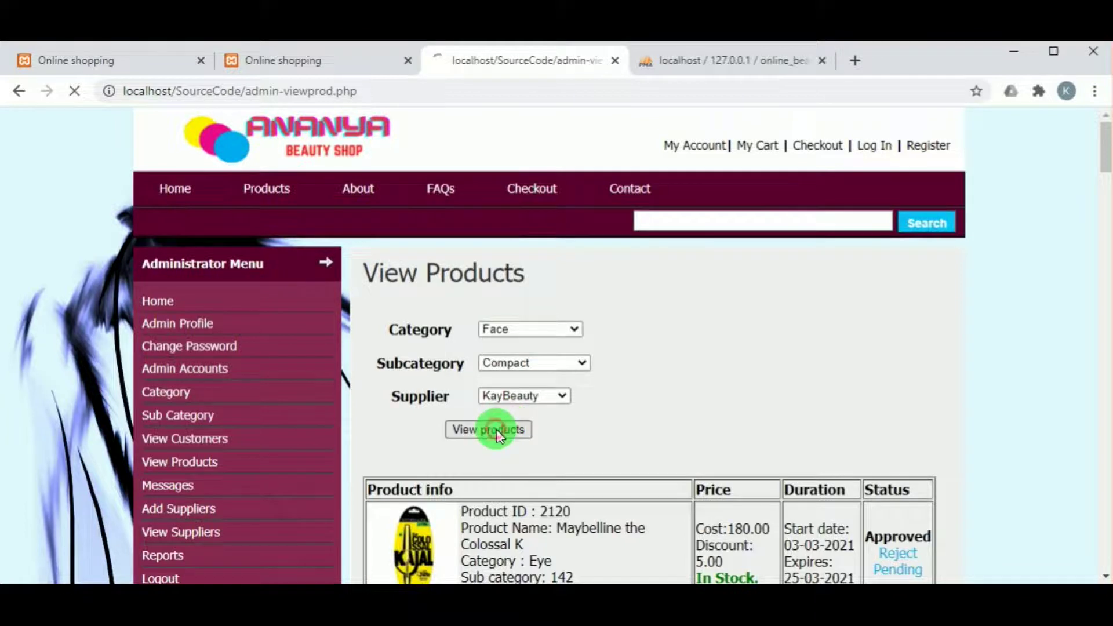
Confirm Matt Compact is Approved and In Stock, then log out the administrator
scroll(539, 427, "down", 3)
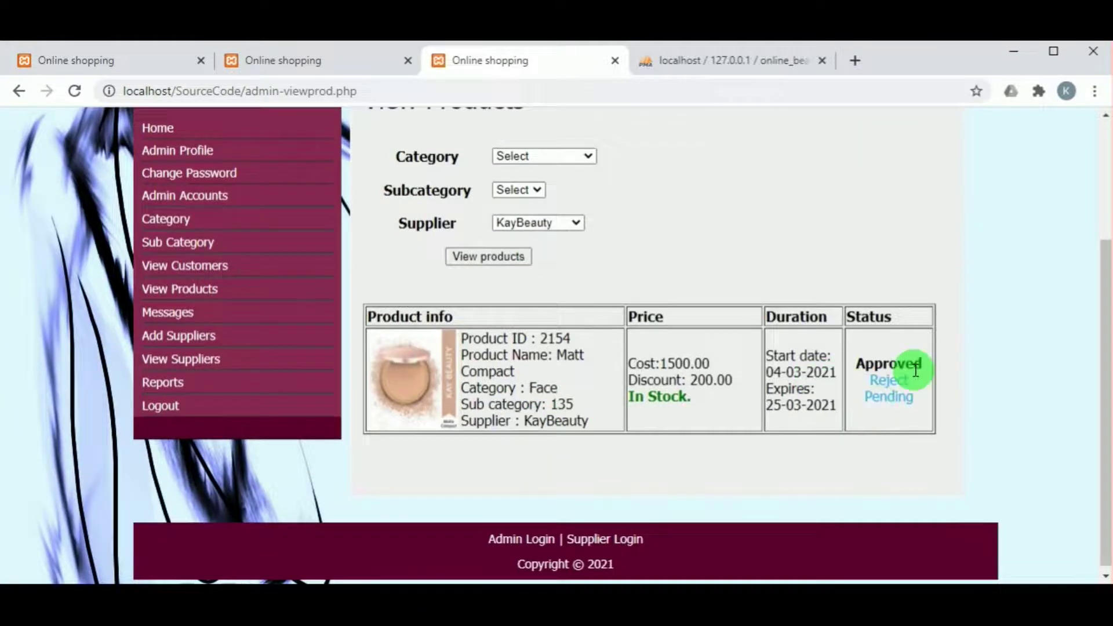
scroll(635, 392, "up", 3)
scroll(635, 392, "down", 3)
scroll(632, 386, "up", 3)
scroll(631, 385, "down", 3)
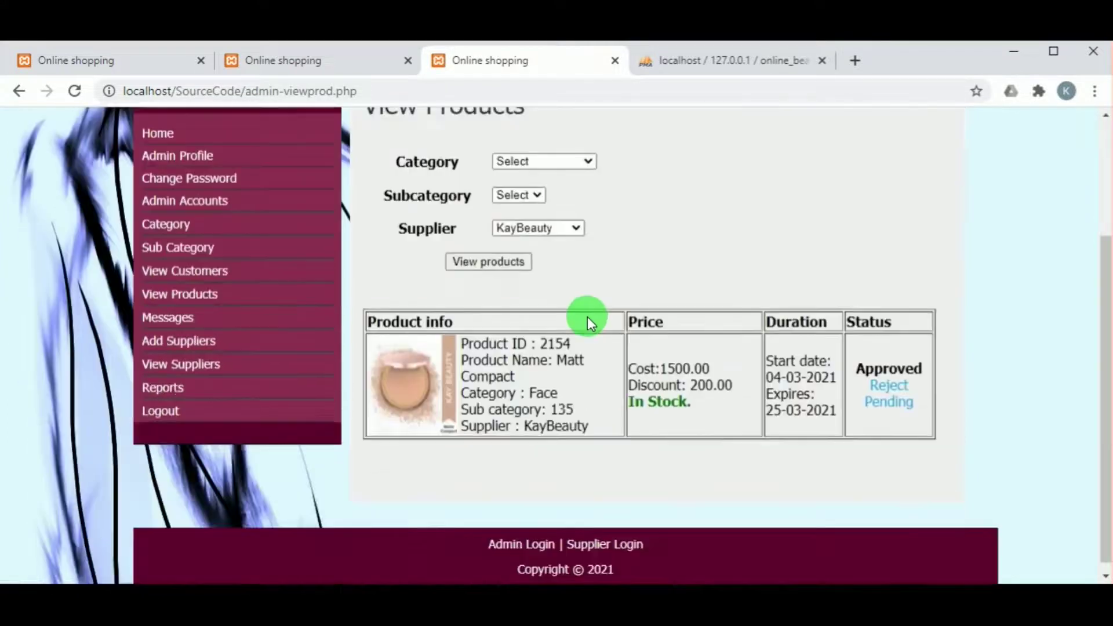
scroll(851, 145, "up", 2)
scroll(851, 146, "up", 2)
scroll(193, 544, "down", 3)
left_click(174, 410)
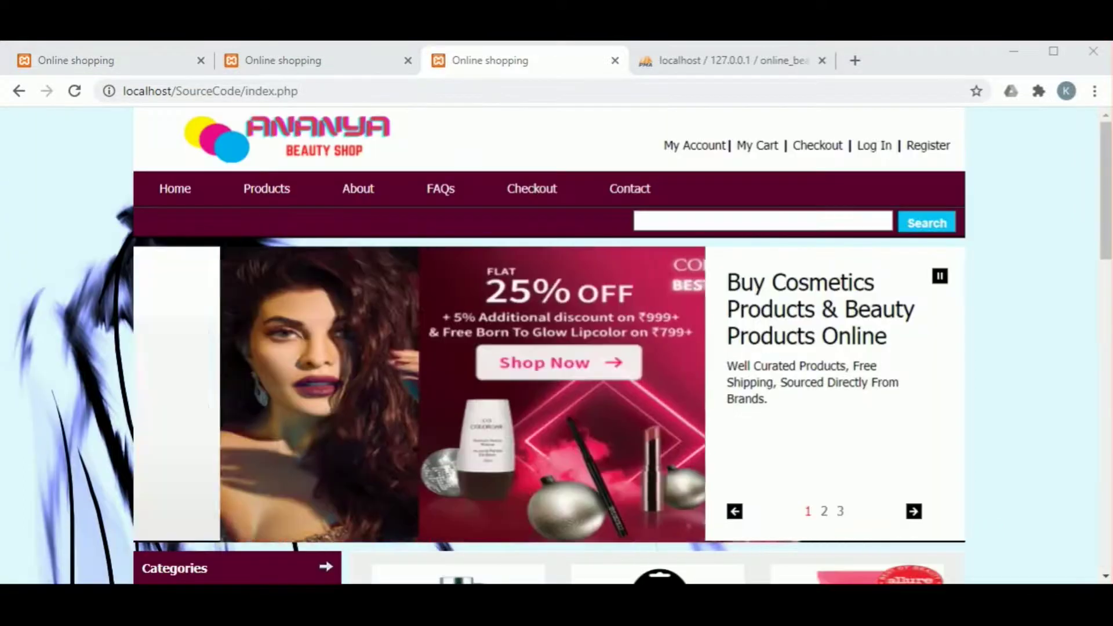
scroll(556, 347, "down", 2)
scroll(184, 557, "down", 7)
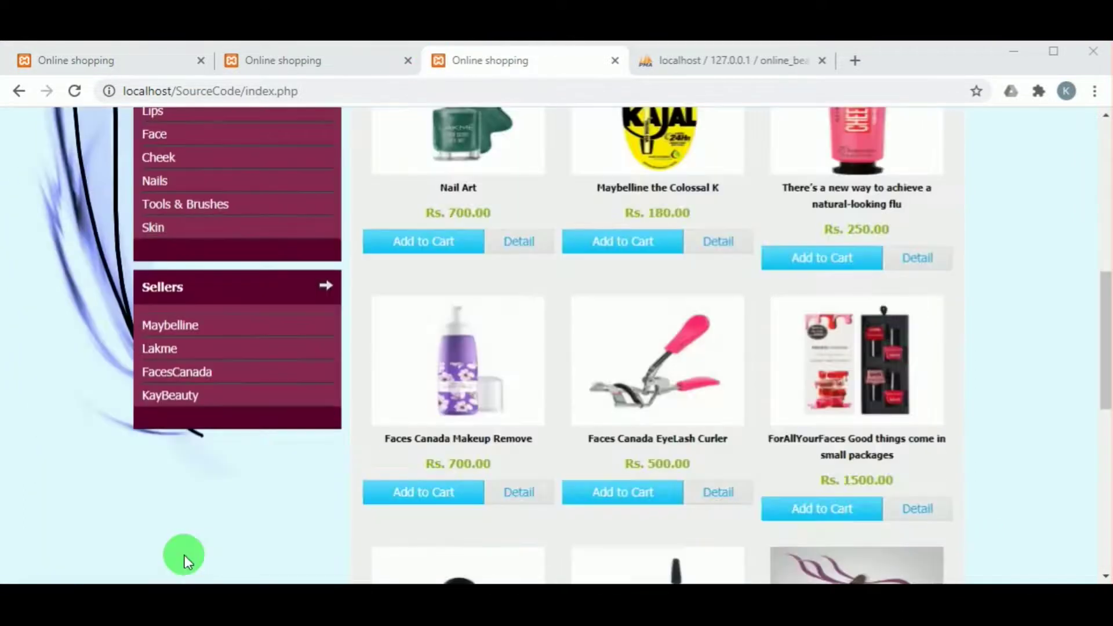
left_click(177, 396)
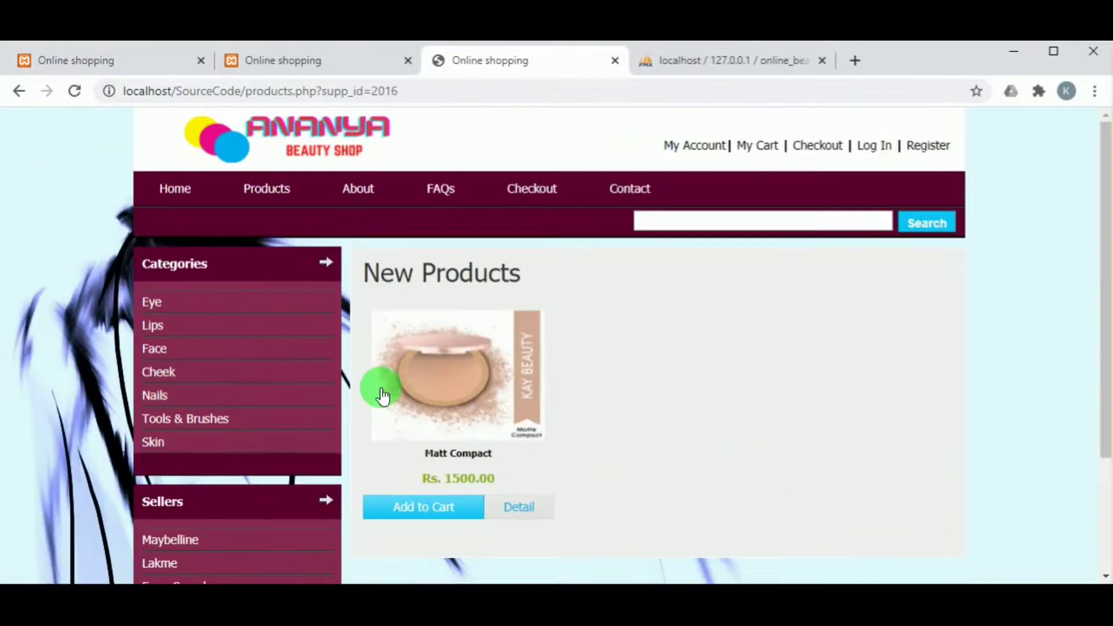
scroll(400, 389, "down", 3)
left_click(517, 348)
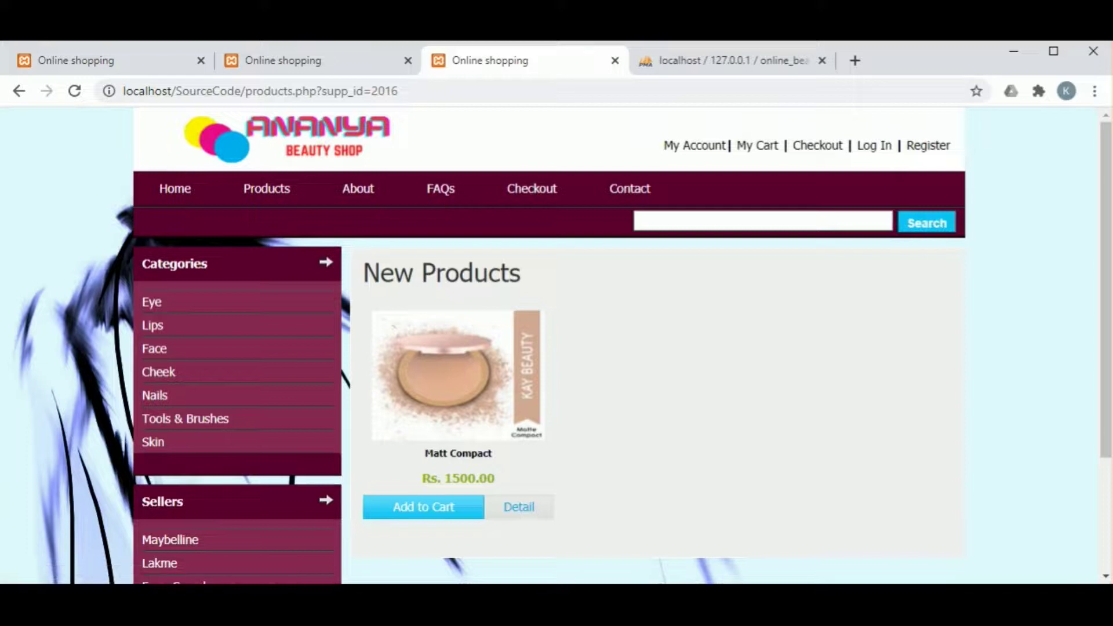
scroll(481, 458, "down", 3)
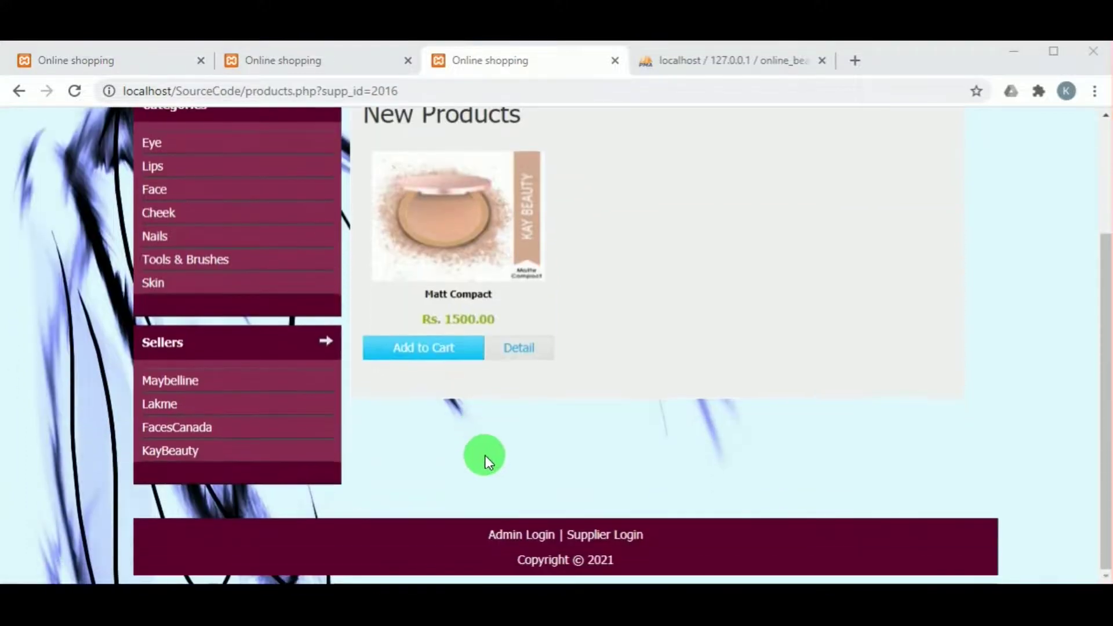
scroll(489, 450, "up", 3)
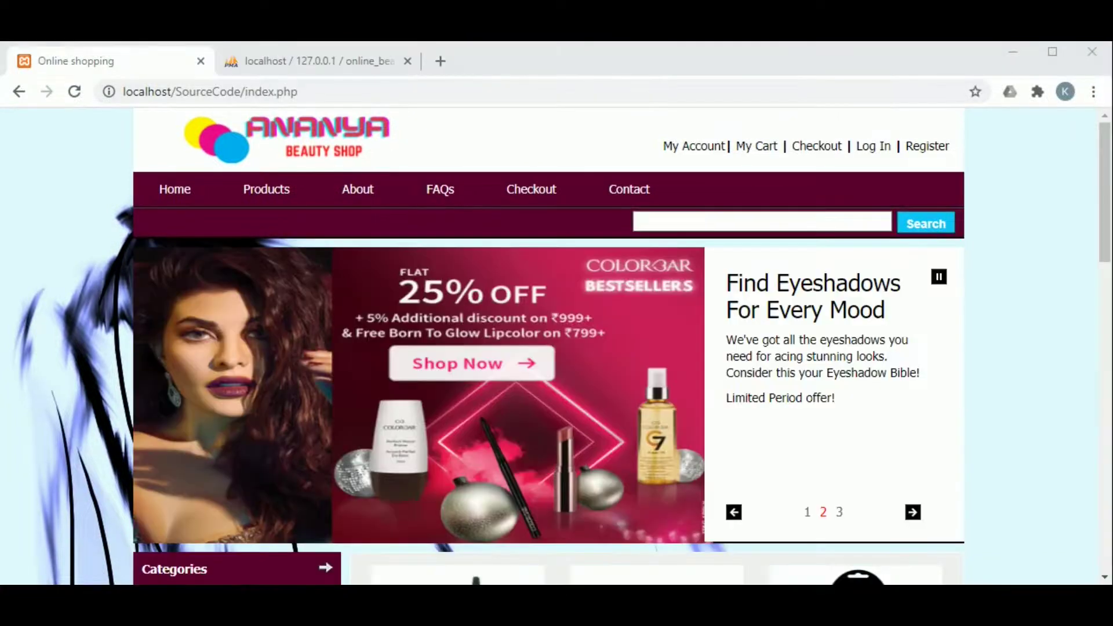
Fill in the new customer's first name, last name and contact number from saved entries
left_click(267, 189)
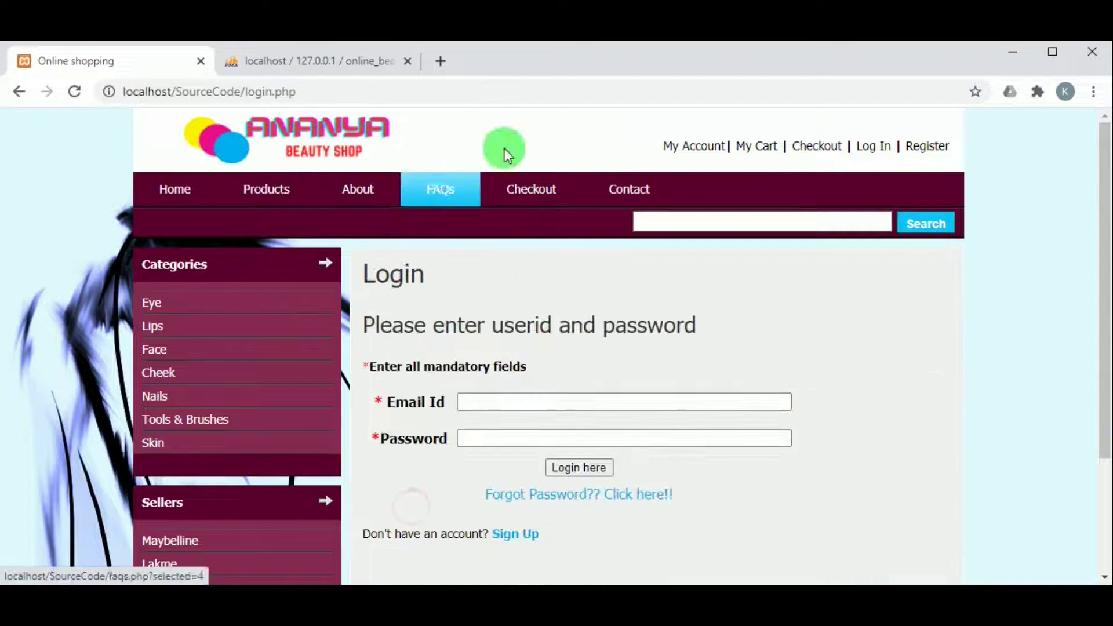
scroll(499, 278, "down", 2)
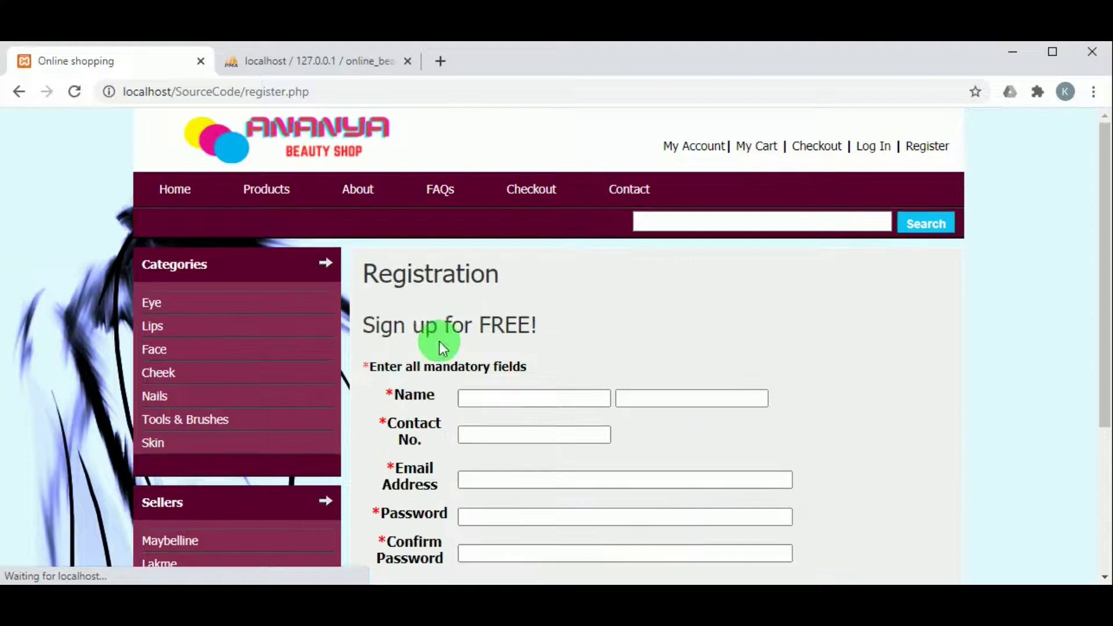
left_click(497, 398)
left_click(503, 436)
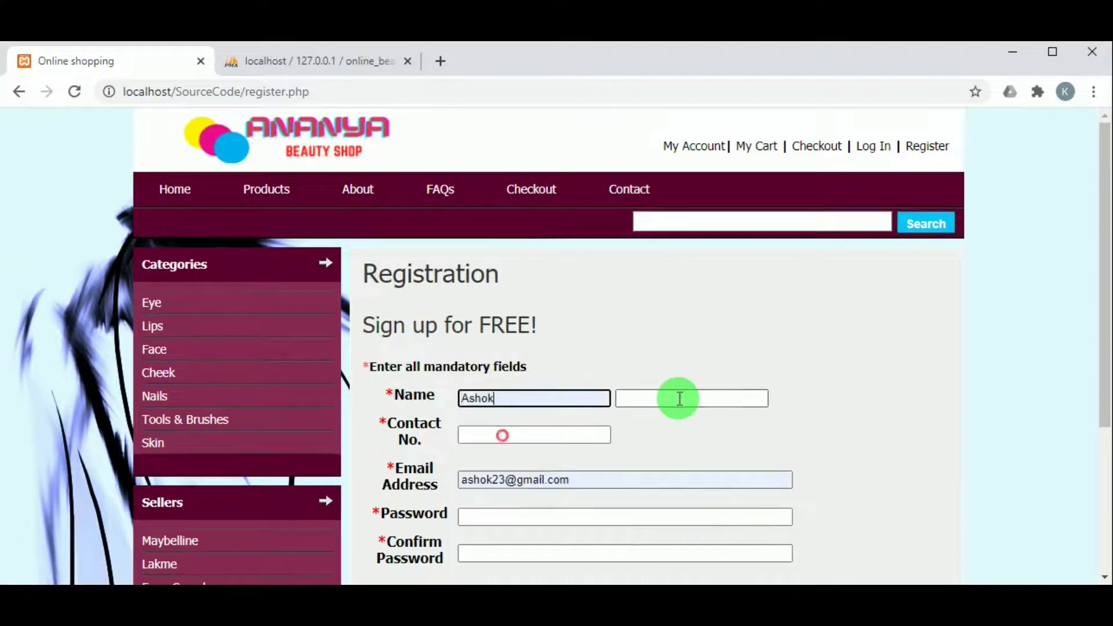
left_click(679, 398)
left_click(663, 424)
scroll(666, 398, "down", 3)
left_click(545, 210)
left_click(522, 252)
Enter the customer's e-mail, set and confirm the account password, and submit registration
left_click(506, 256)
type("4")
left_click(490, 256)
double_click(490, 256)
left_click(491, 284)
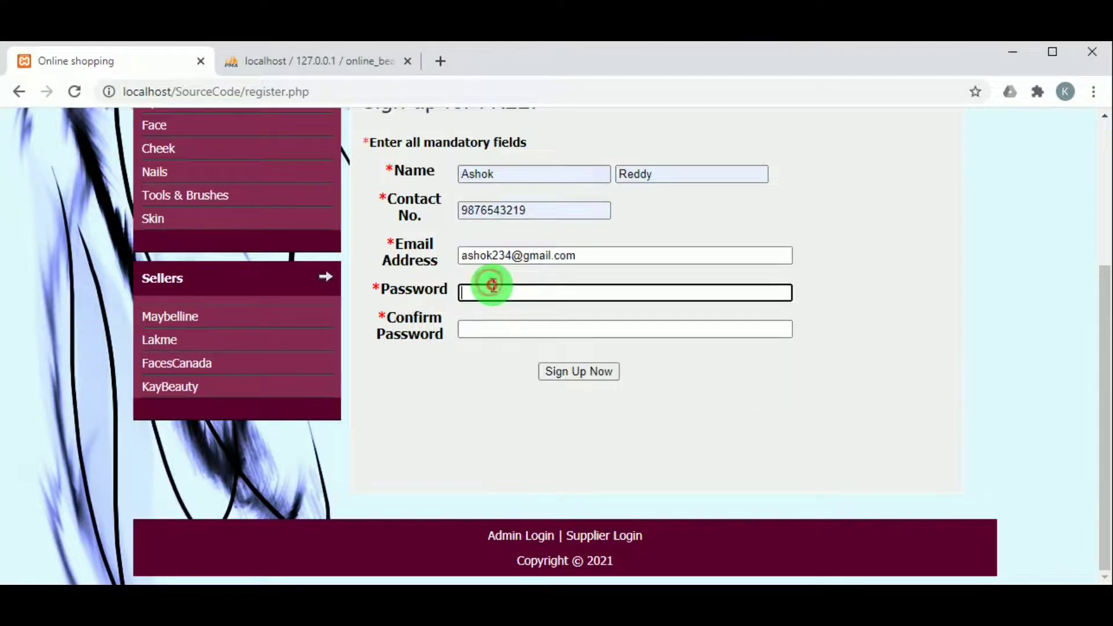
left_click(500, 326)
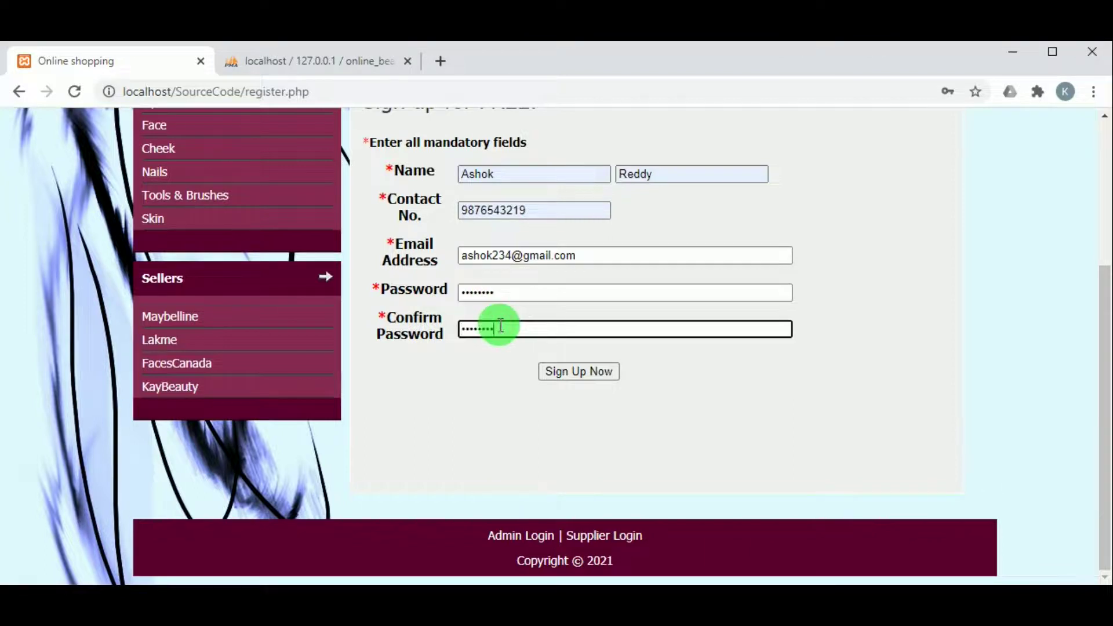
left_click(573, 372)
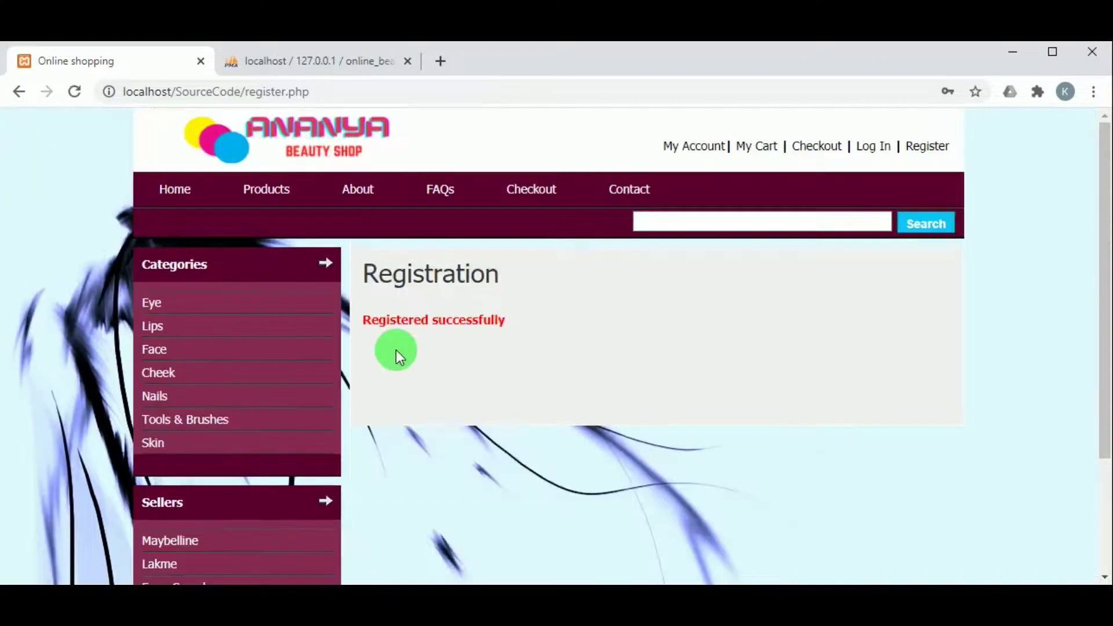
Log in with the new customer's e-mail address and password
left_click(879, 147)
left_click(497, 401)
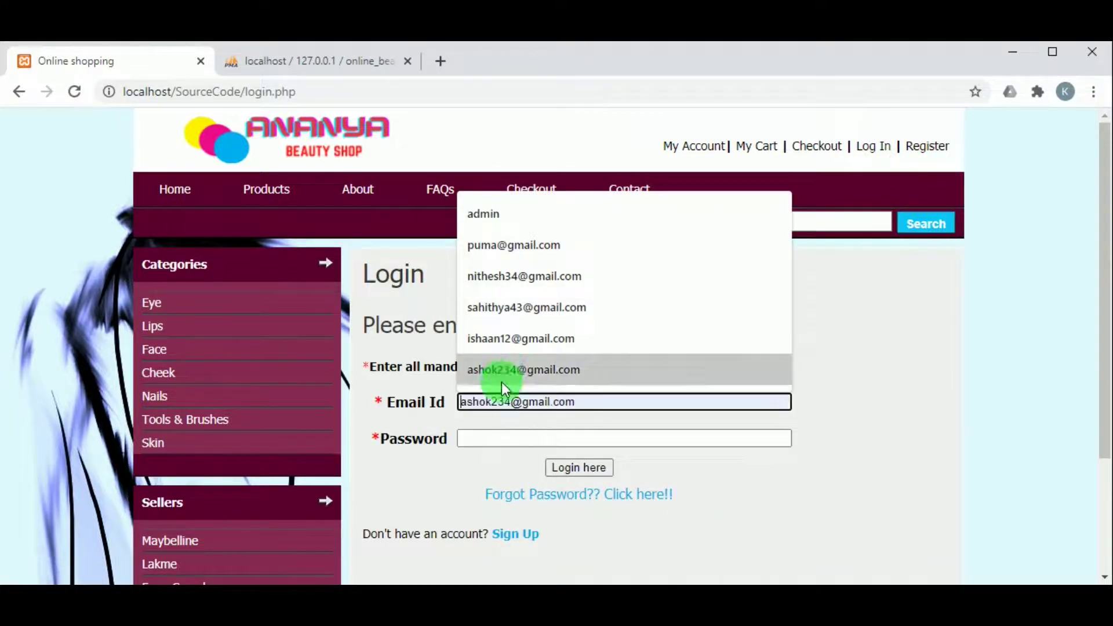
left_click(502, 371)
double_click(497, 401)
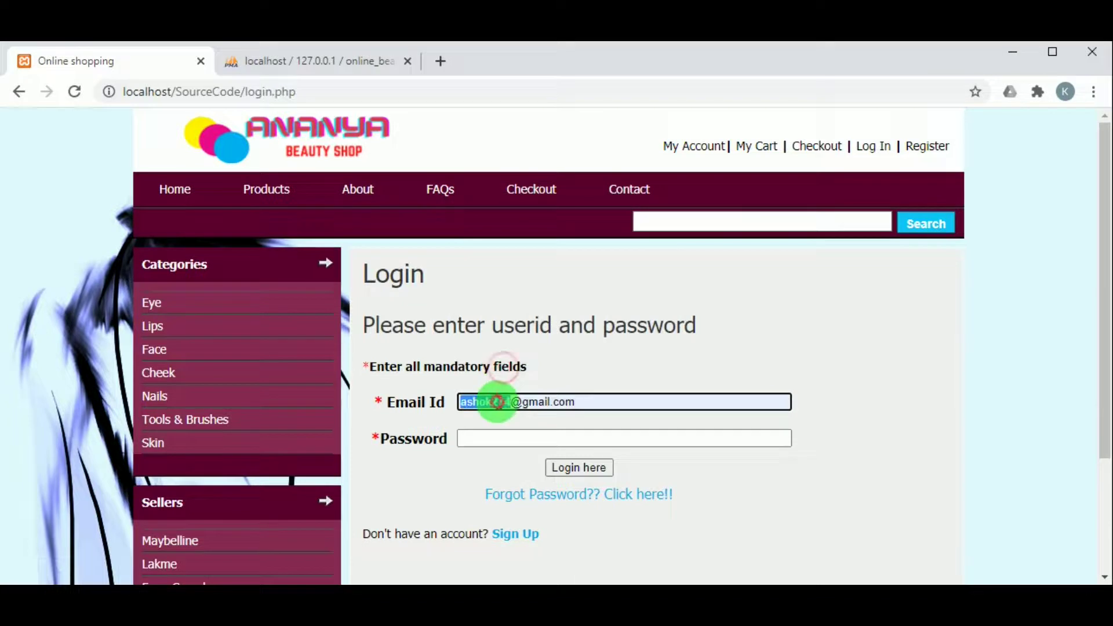
left_click(497, 433)
key("ctrl+v")
left_click(599, 468)
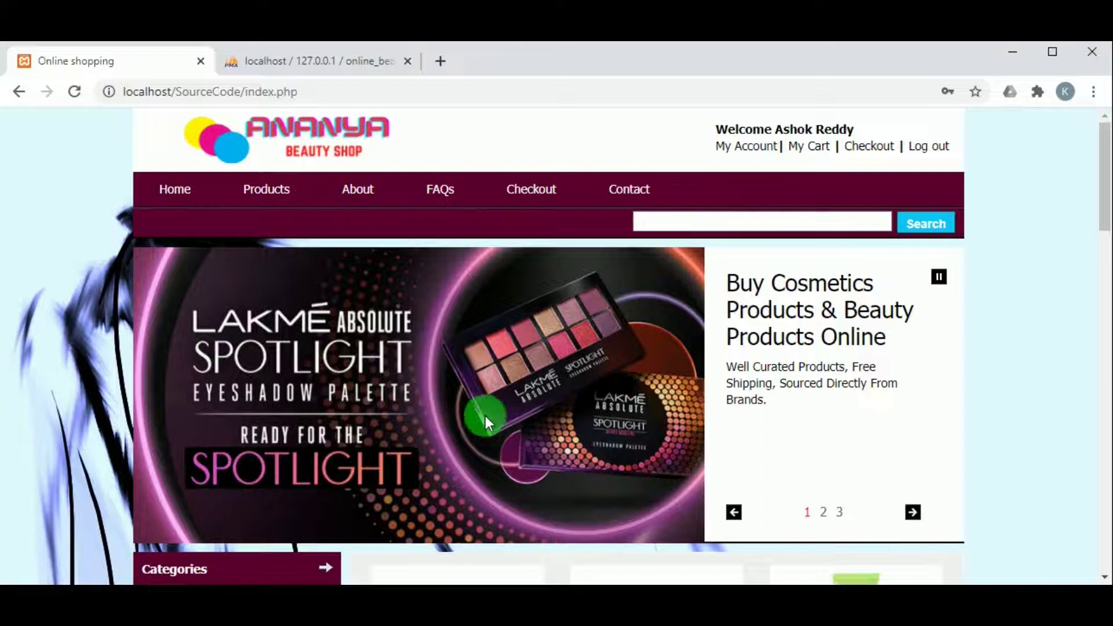
Add Matt Compact and the ForAllYourFaces set to the cart
scroll(461, 364, "down", 1)
scroll(459, 363, "up", 1)
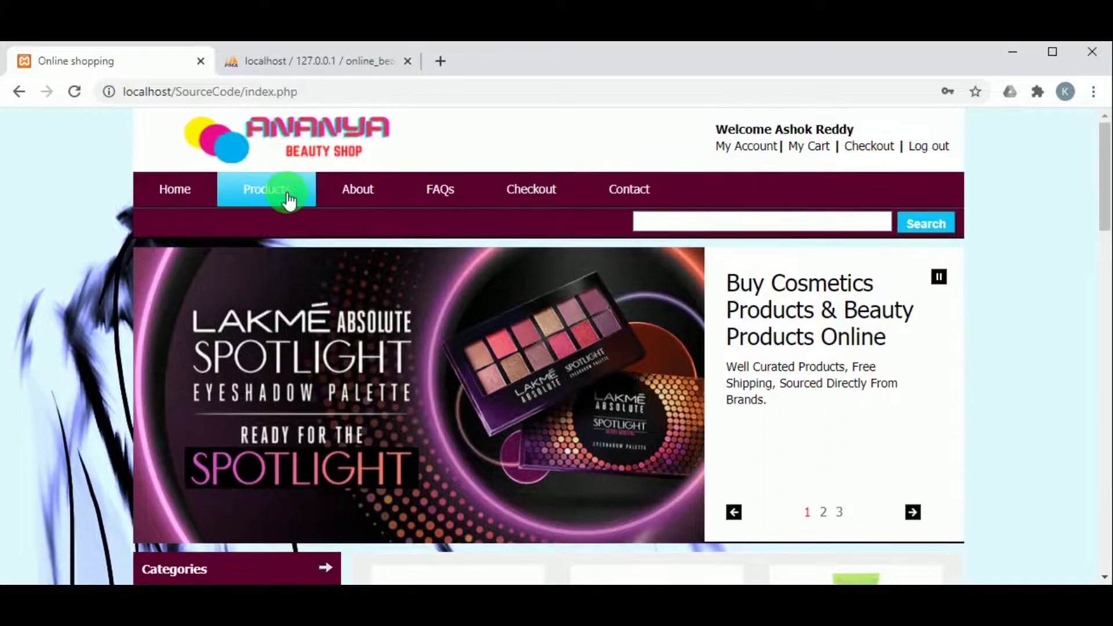
left_click(288, 201)
scroll(458, 348, "down", 1)
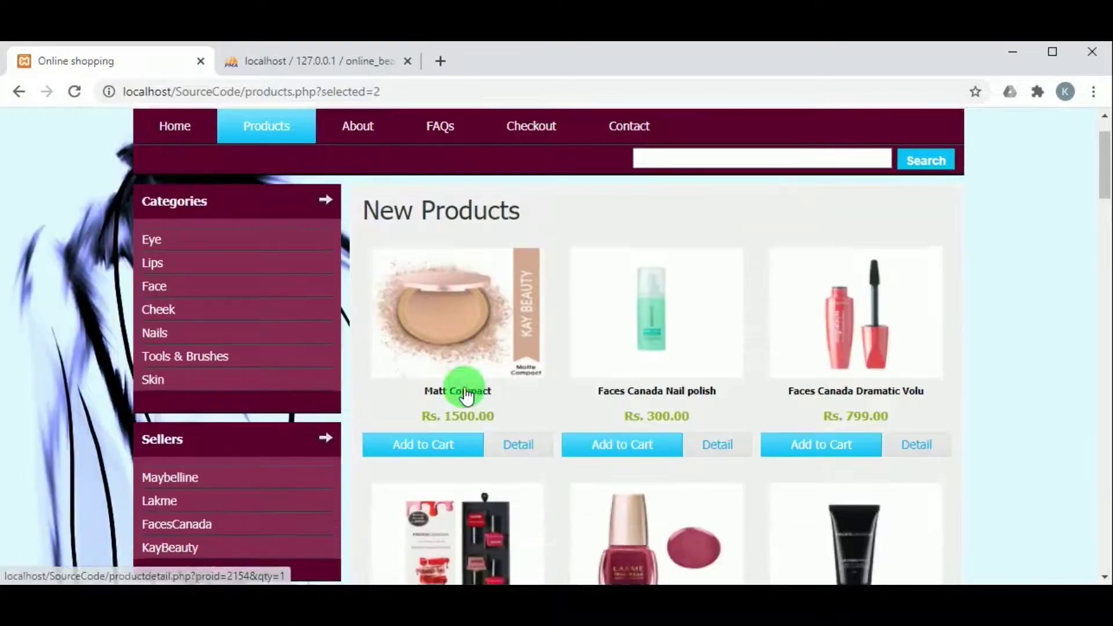
scroll(452, 371, "down", 2)
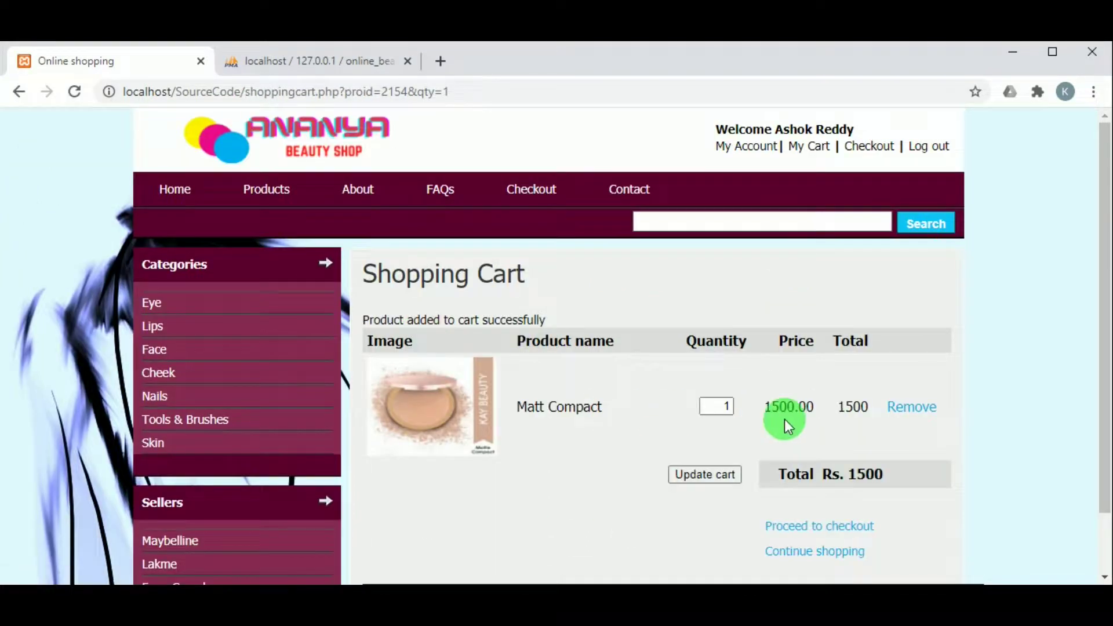
scroll(841, 444, "down", 1)
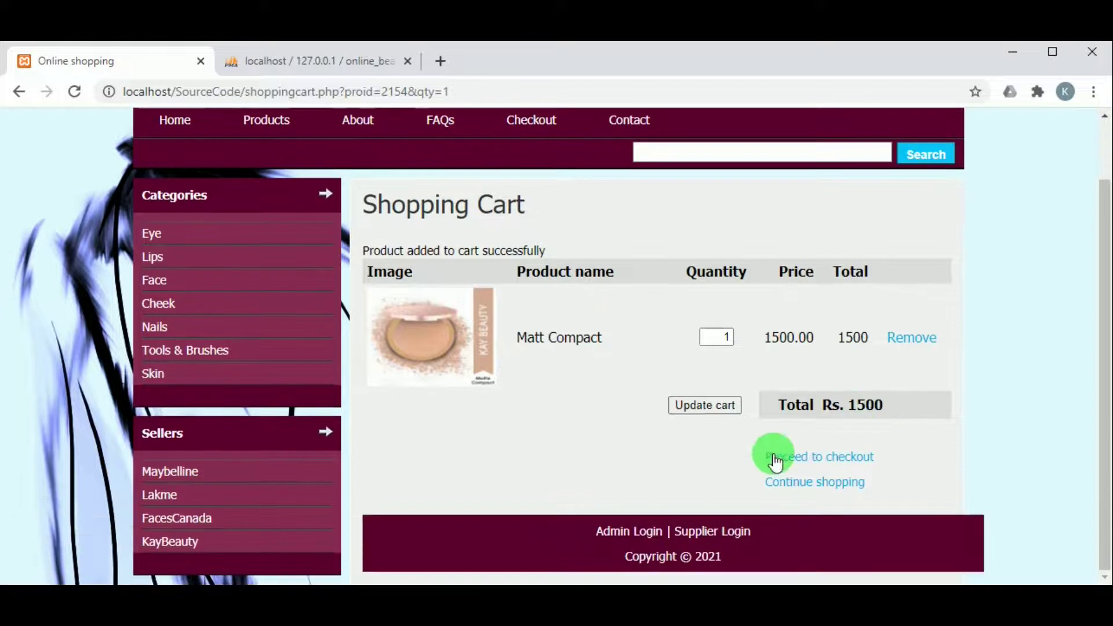
scroll(693, 385, "up", 1)
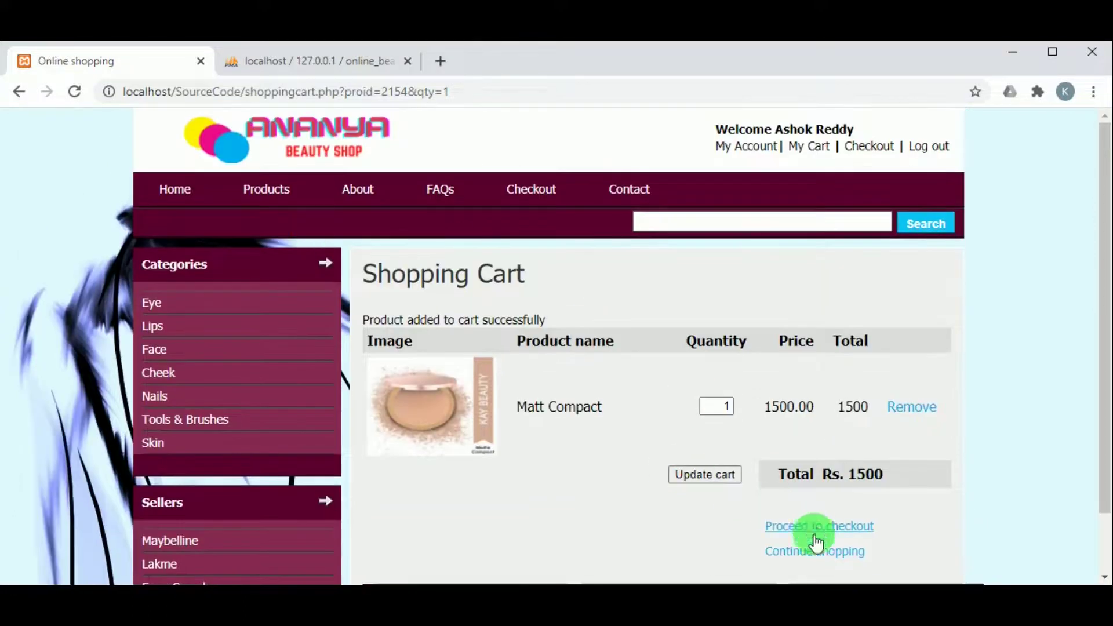
left_click(822, 555)
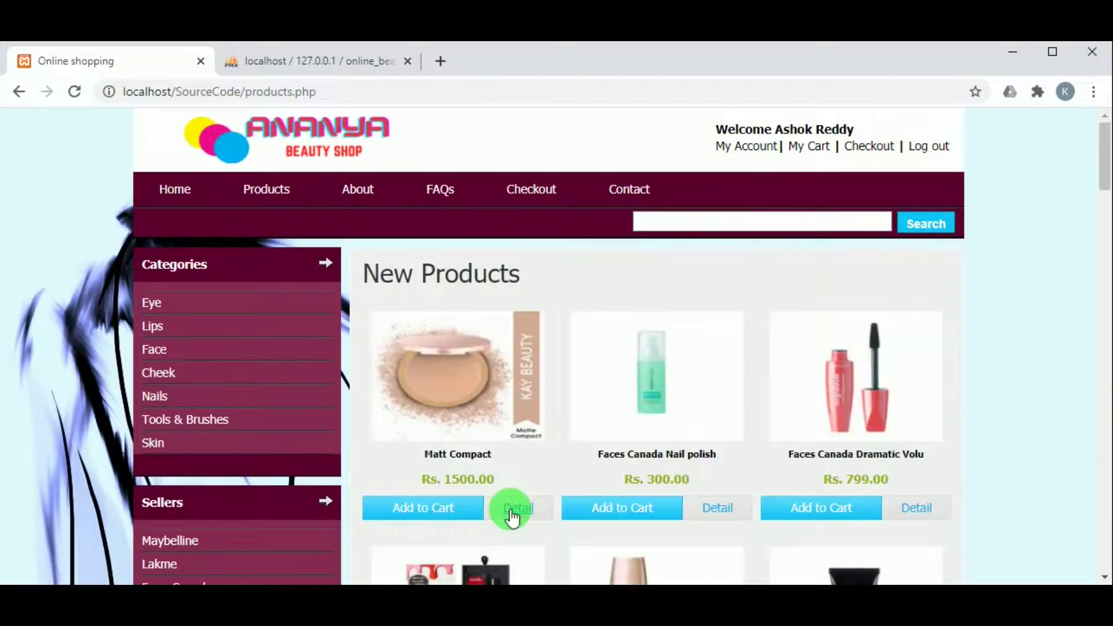
scroll(550, 339, "down", 3)
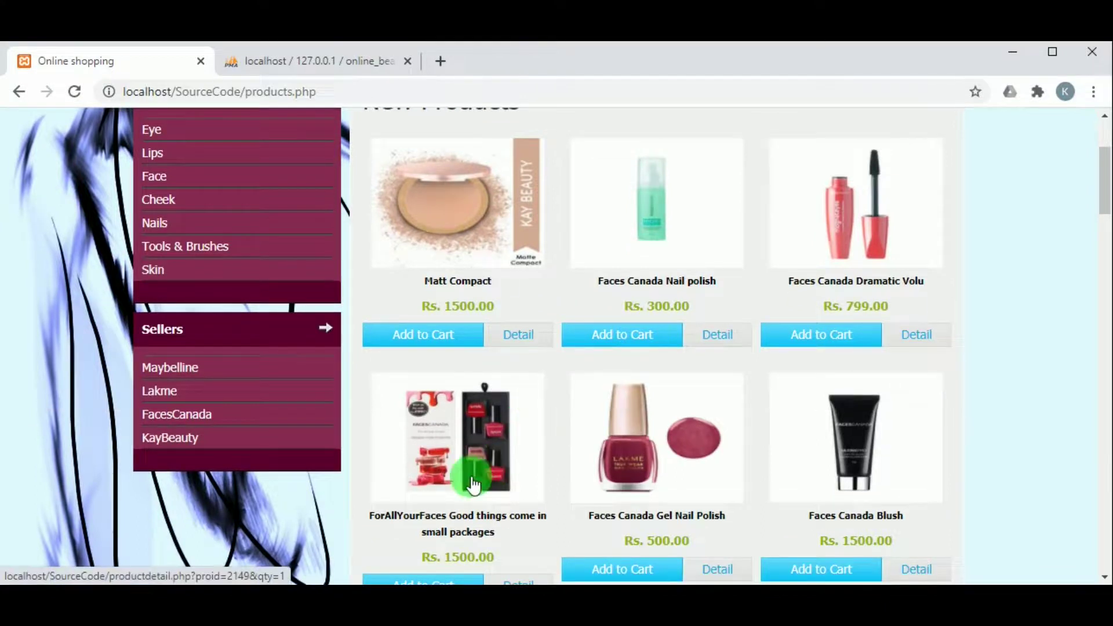
scroll(475, 481, "up", 3)
scroll(461, 488, "down", 7)
left_click(432, 329)
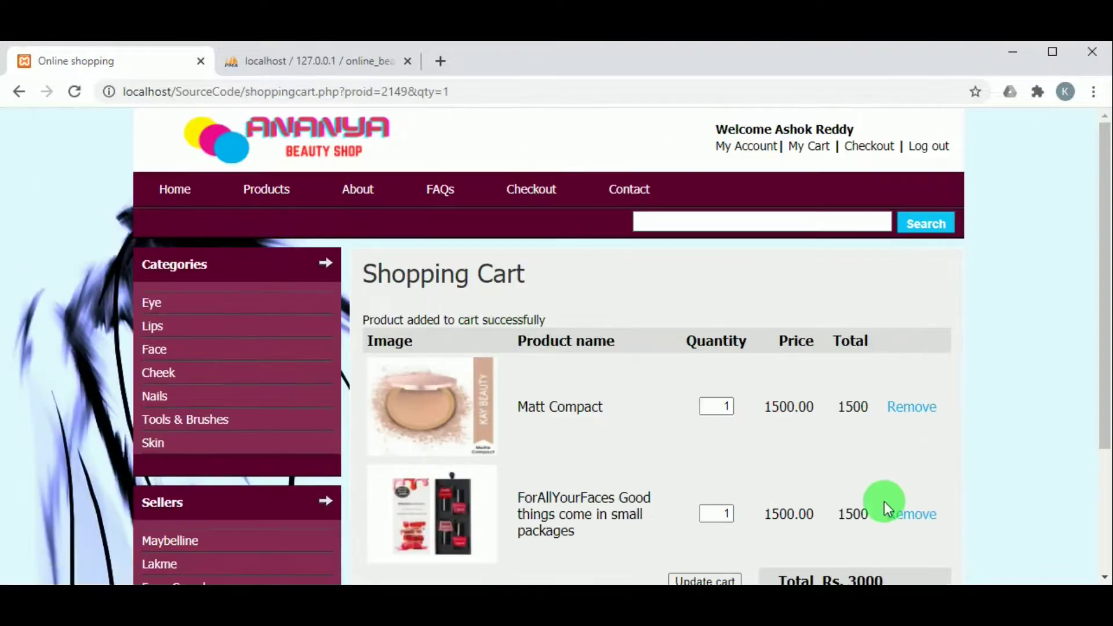
scroll(878, 496, "down", 3)
left_click(817, 487)
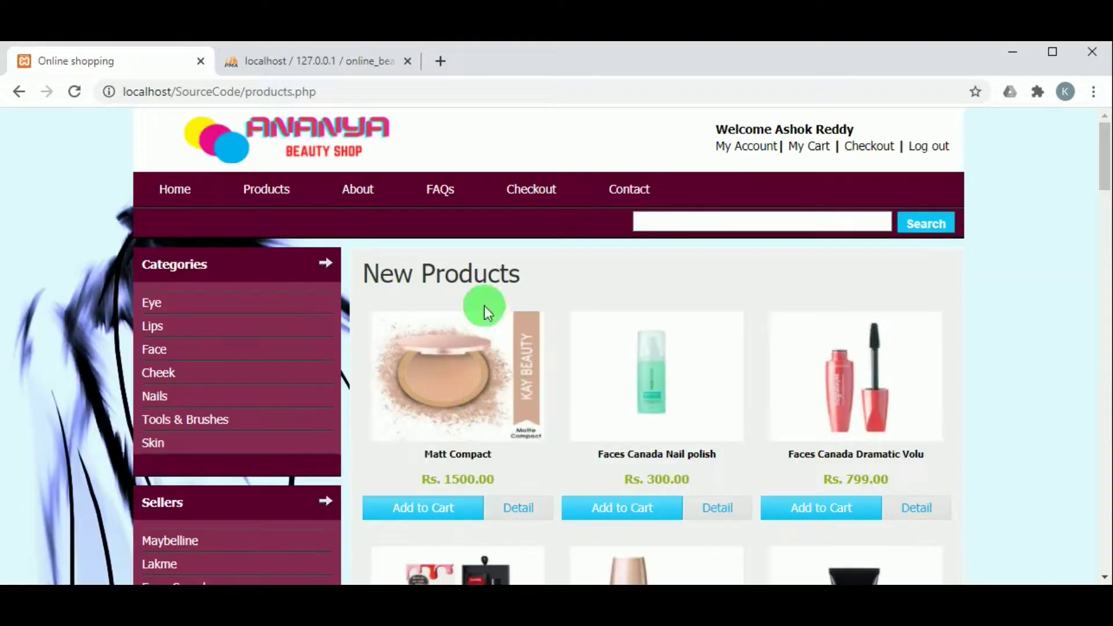
scroll(632, 339, "down", 1)
scroll(634, 347, "up", 1)
Remove ForAllYourFaces from the cart, leaving only Matt Compact at Rs. 1500
left_click(818, 157)
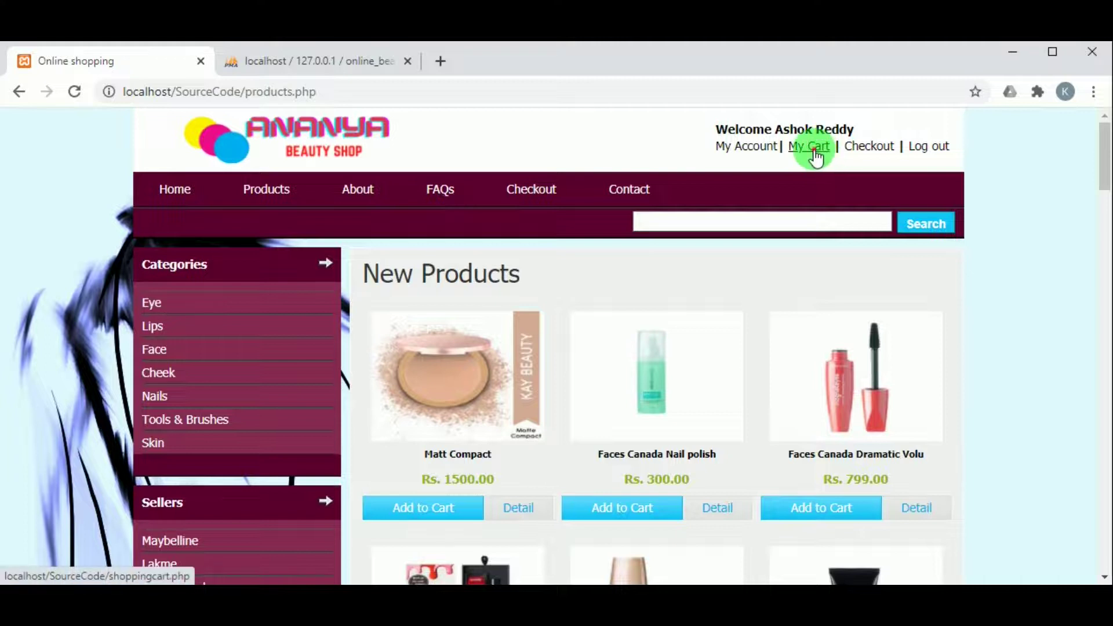
scroll(679, 360, "down", 2)
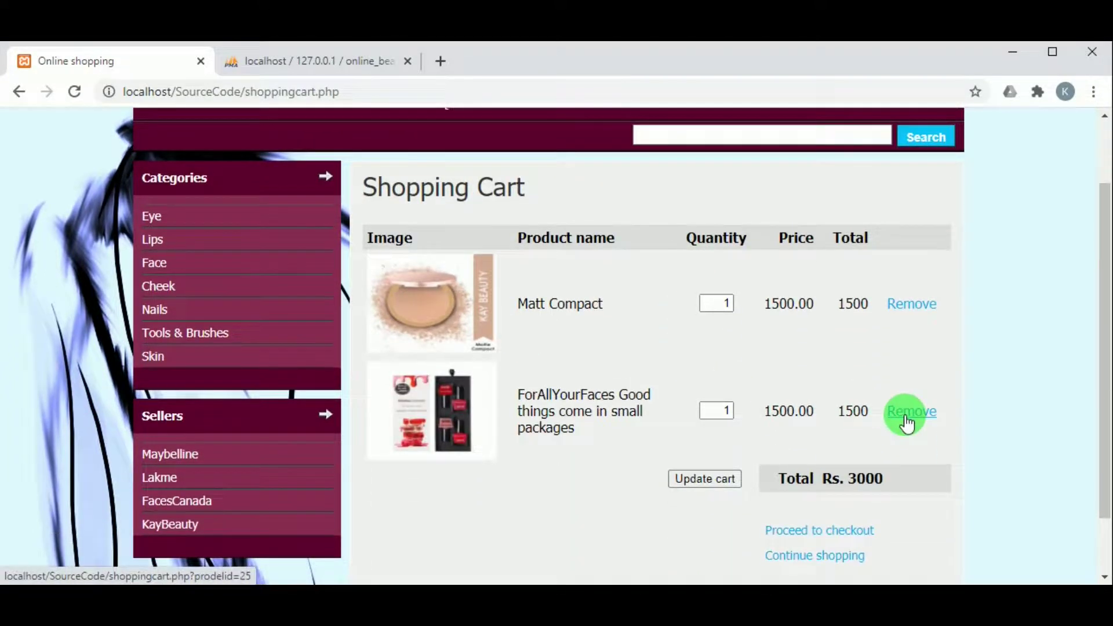
left_click(905, 416)
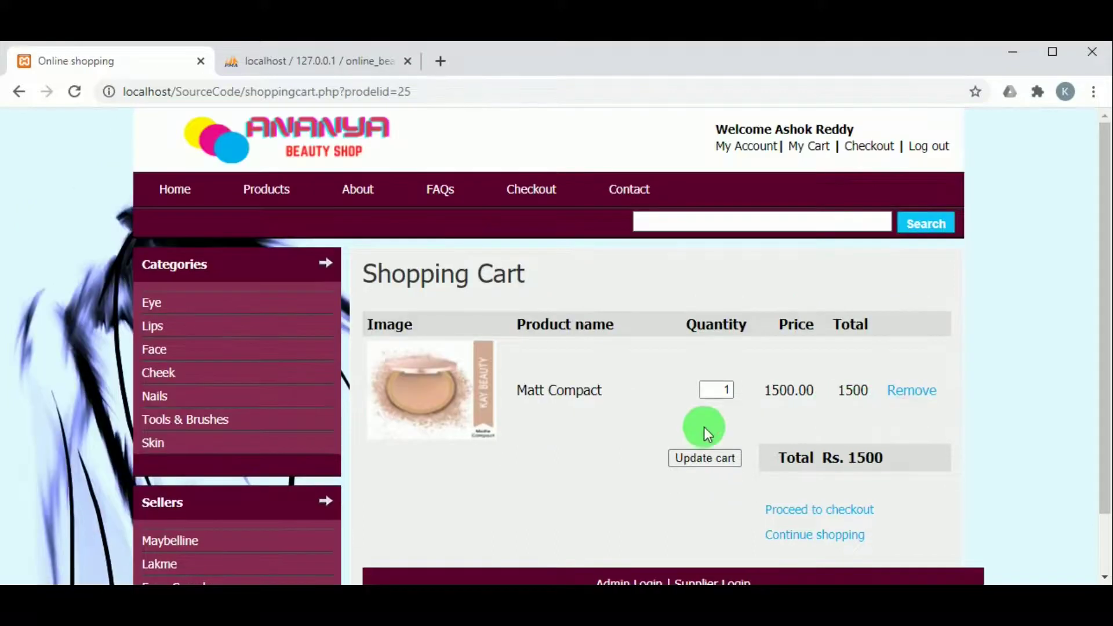
scroll(870, 513, "down", 1)
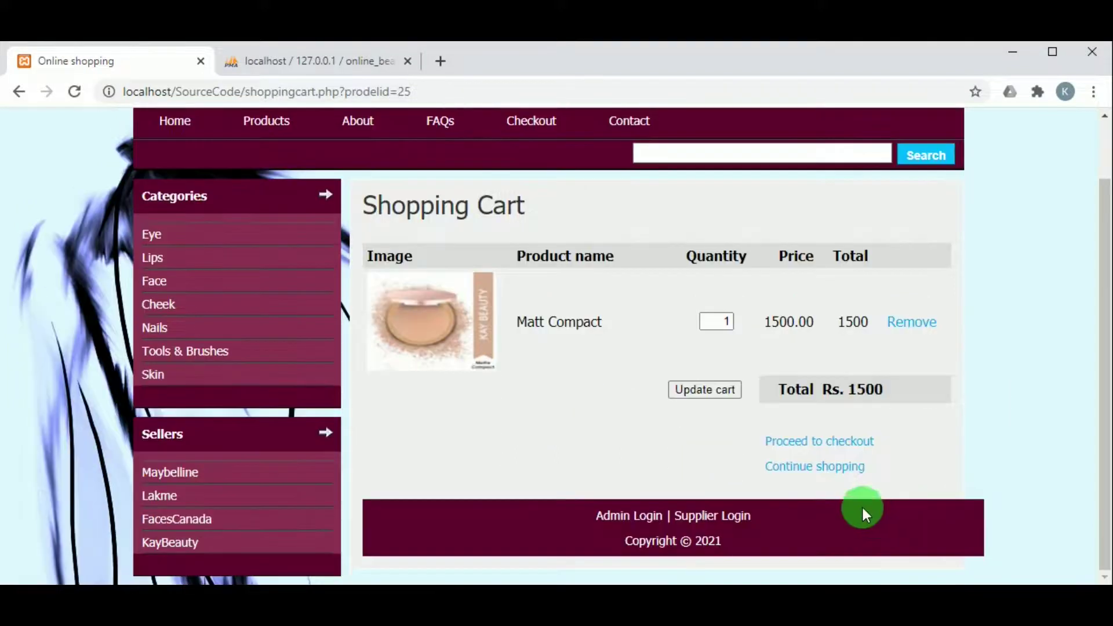
Place the Matt Compact order at Rs. 1200.00, confirm the cart is empty, return to products
left_click(828, 450)
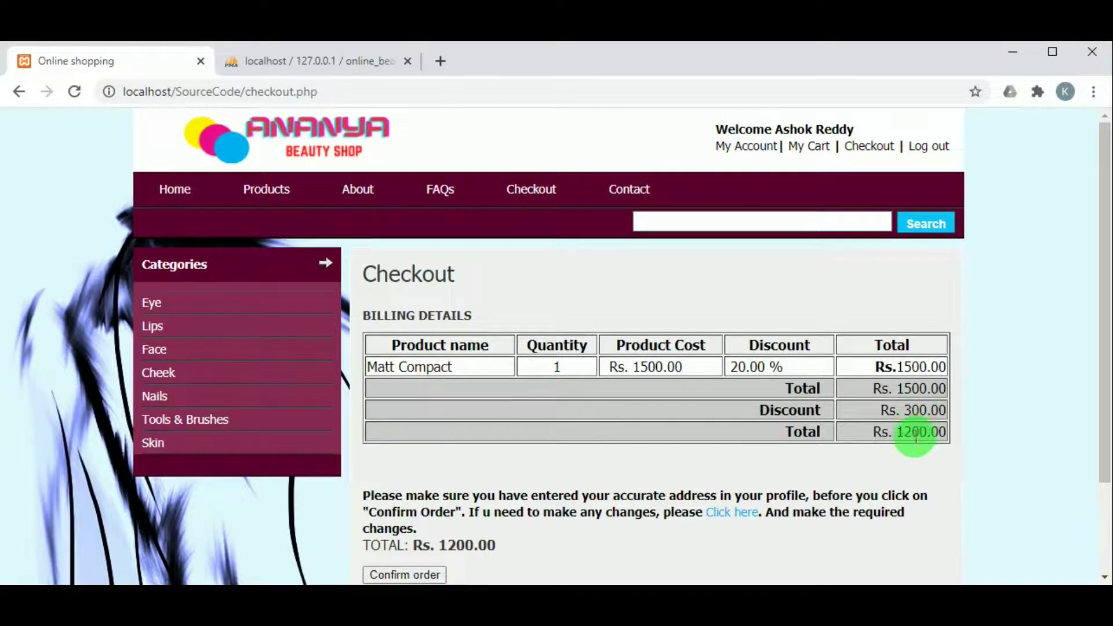
scroll(941, 429, "down", 1)
scroll(943, 432, "down", 2)
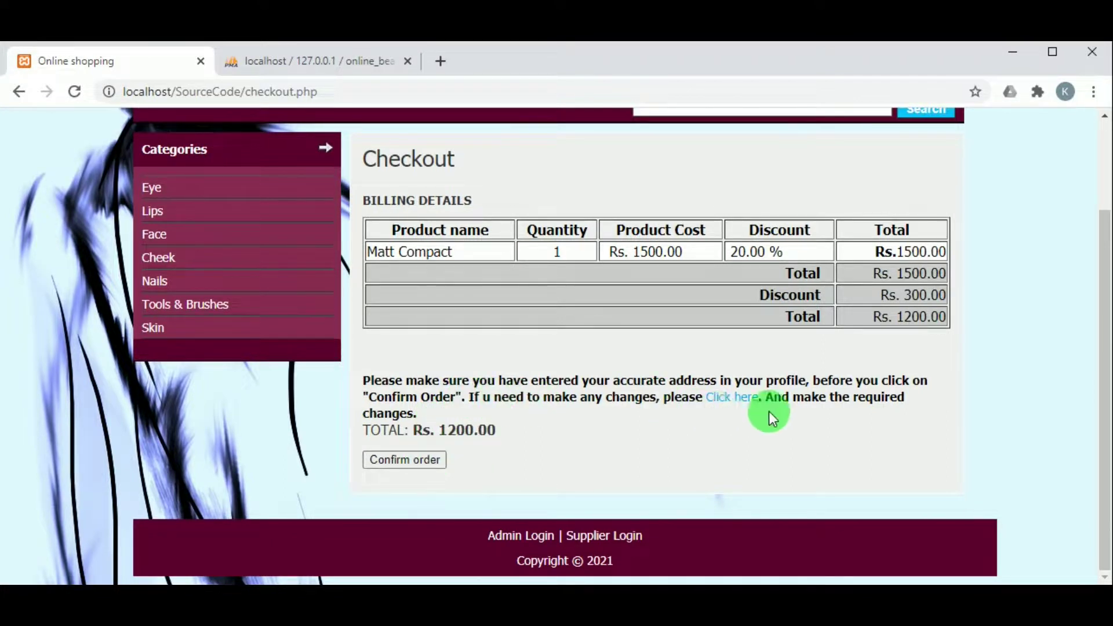
left_click(406, 460)
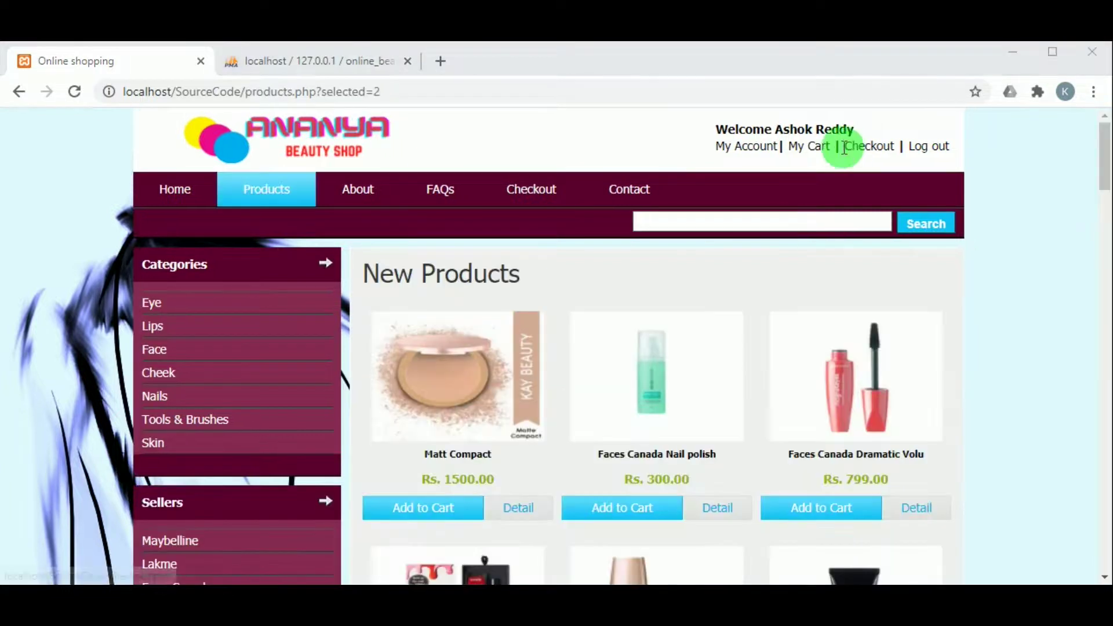
left_click(809, 150)
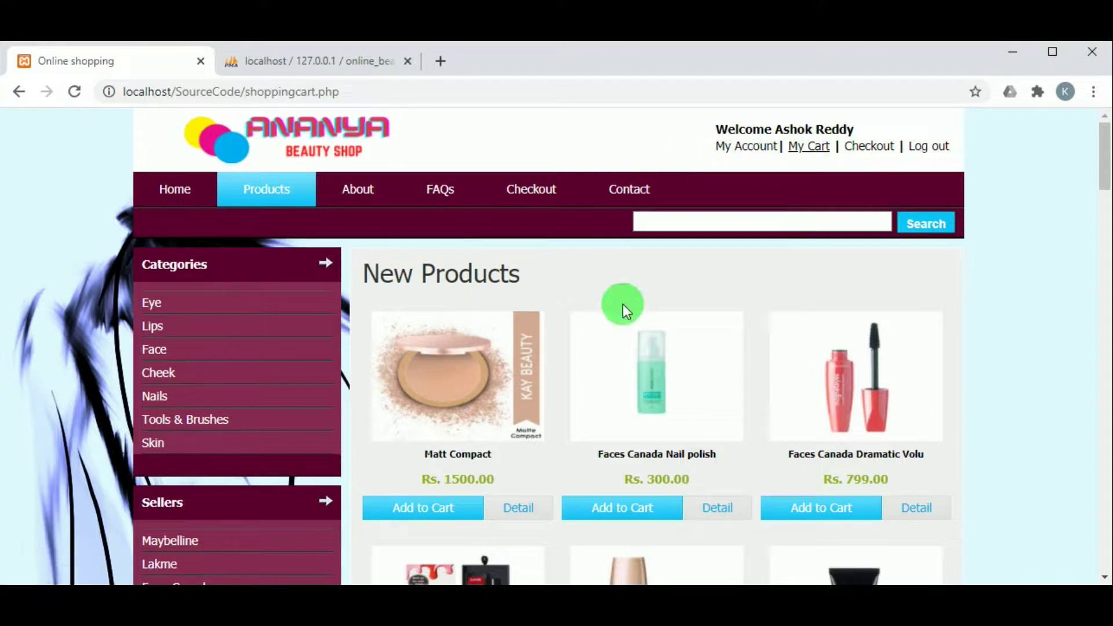
left_click(587, 354)
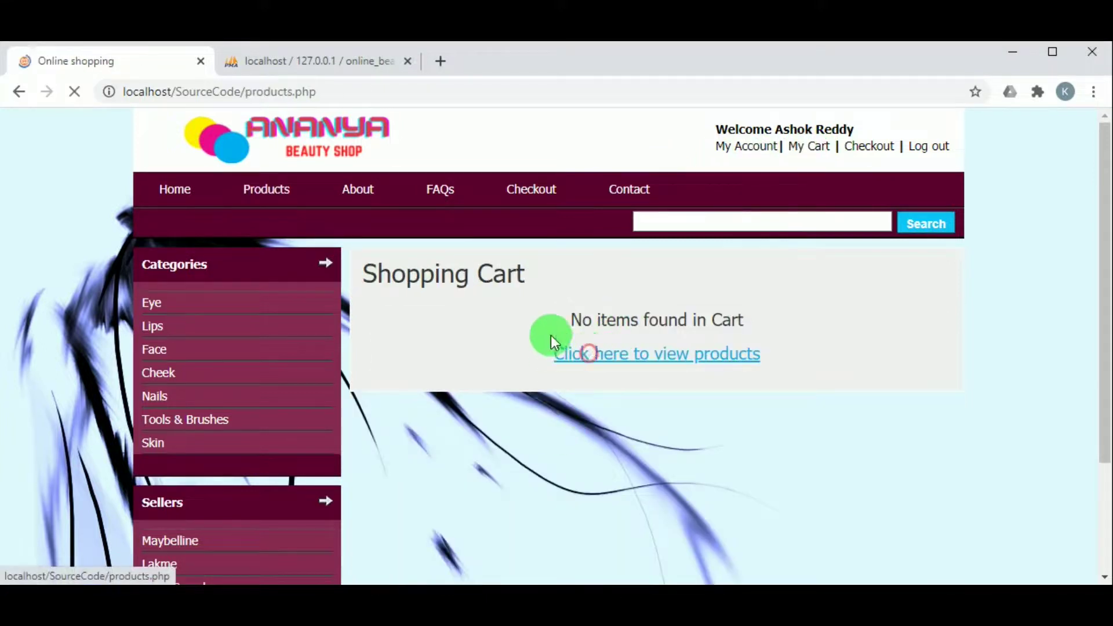
Review bill 48 for Rs. 1200.00 under delivered and ordered products, then log out
left_click(747, 146)
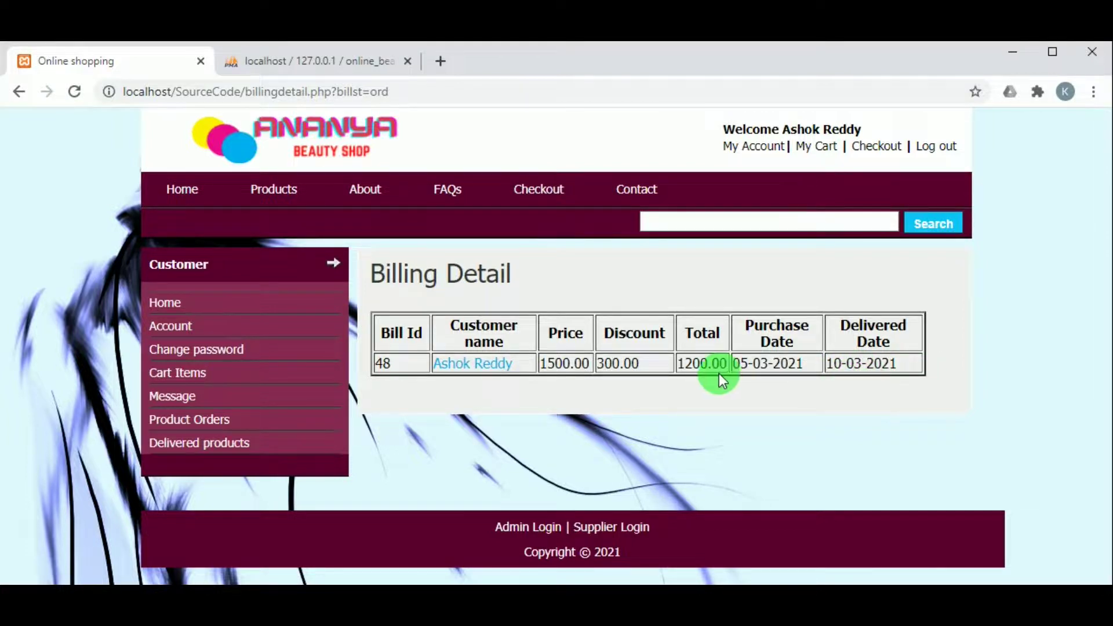
left_click(214, 443)
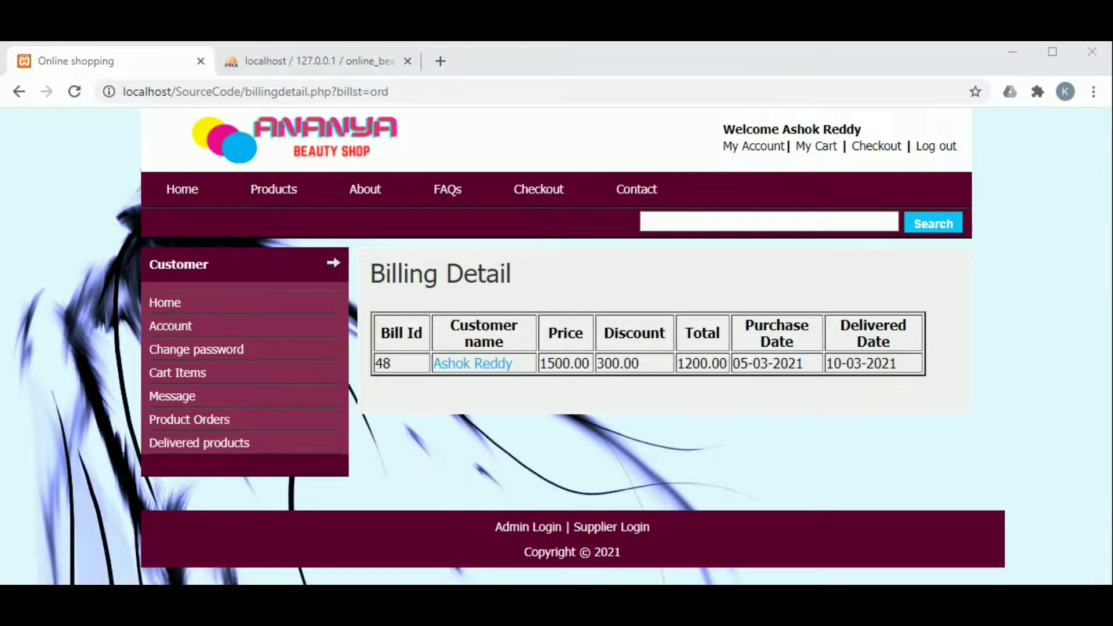
left_click(575, 405)
left_click(942, 146)
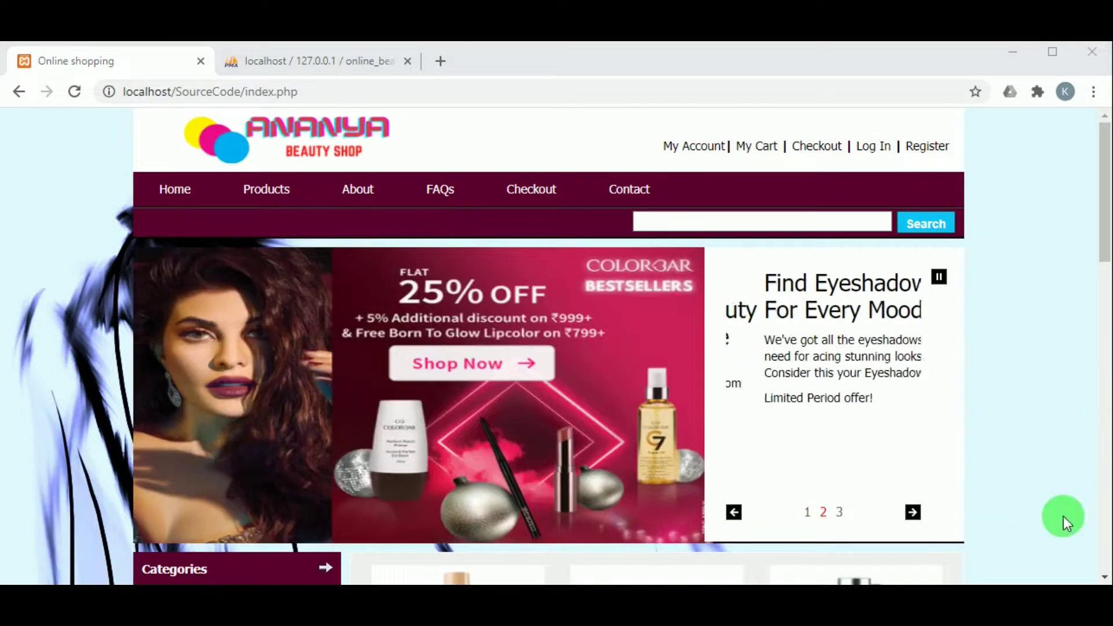
Open the supplier login page and fill in the saved KayBeauty supplier email
left_click_drag(1102, 249, 1101, 562)
scroll(1101, 561, "down", 2)
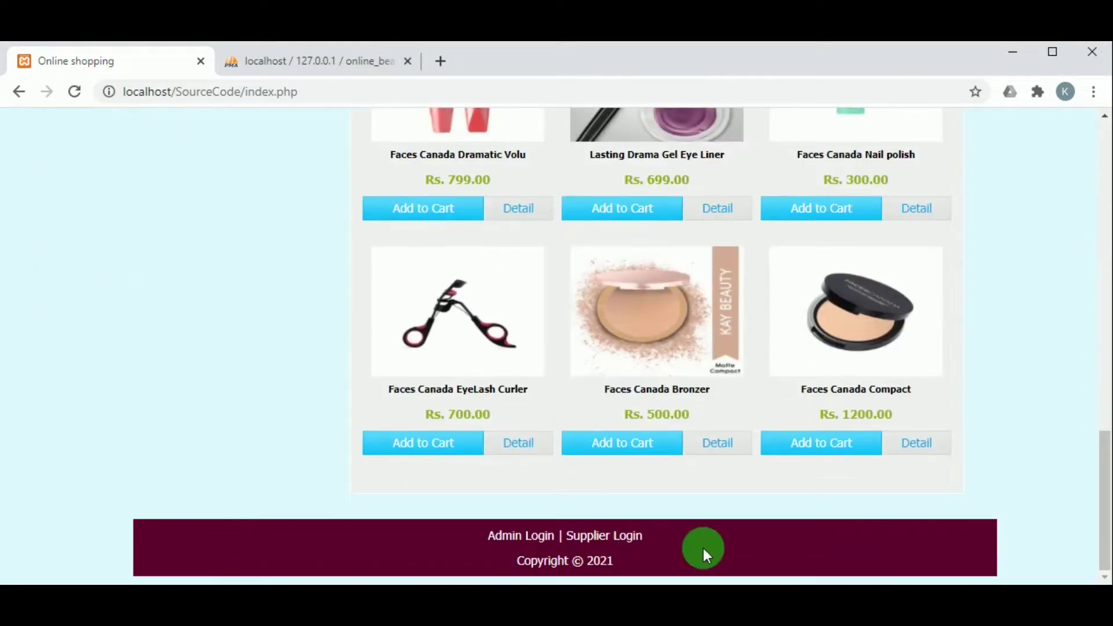
left_click(620, 540)
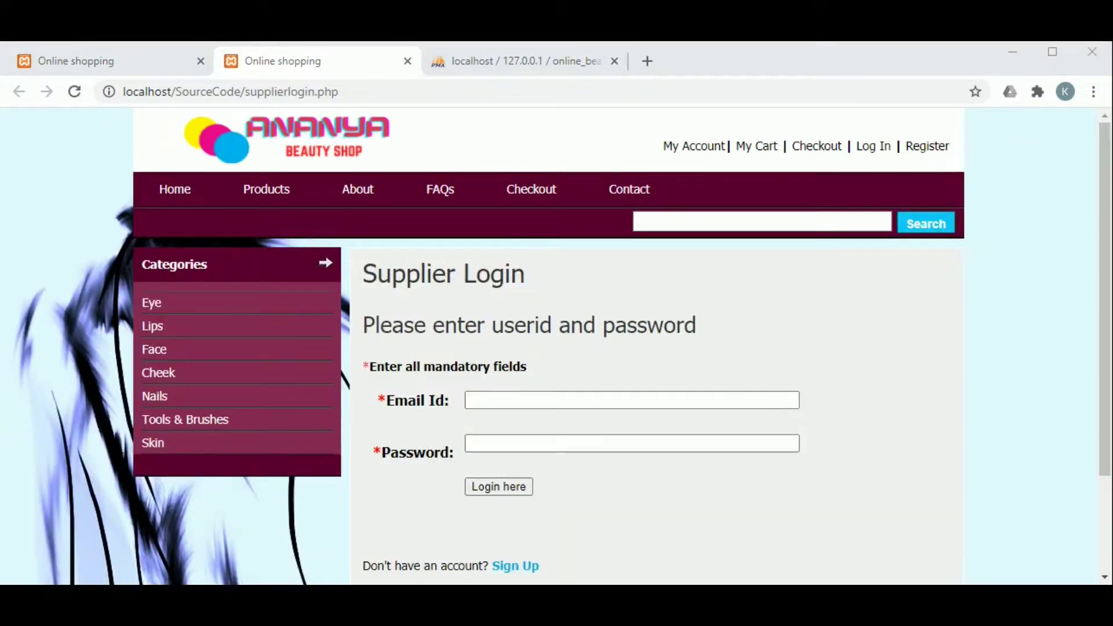
left_click(758, 400)
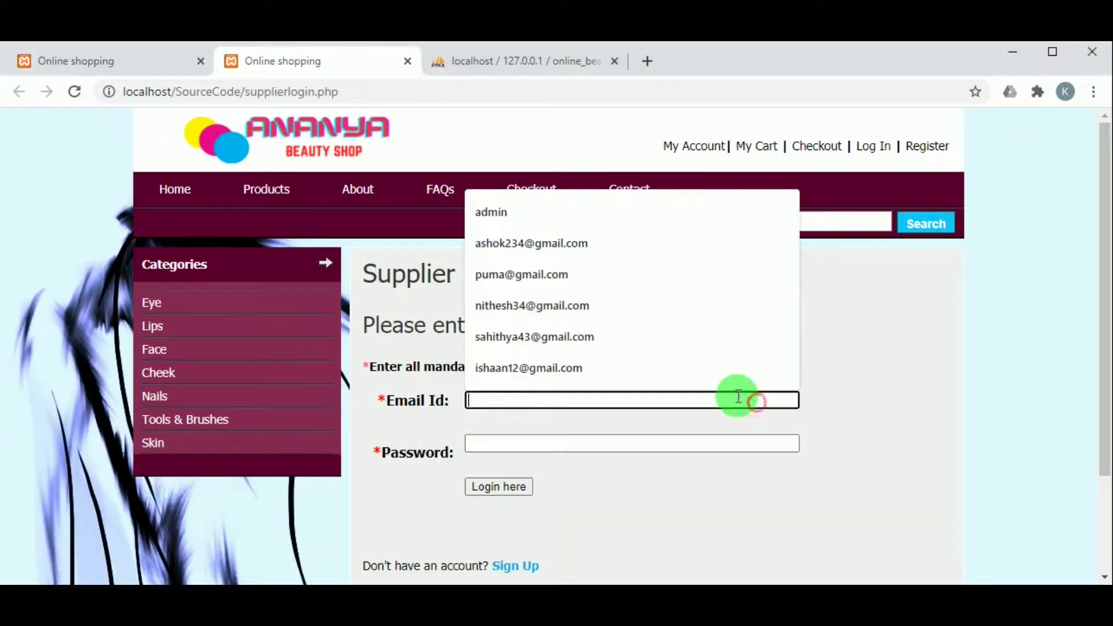
type("k")
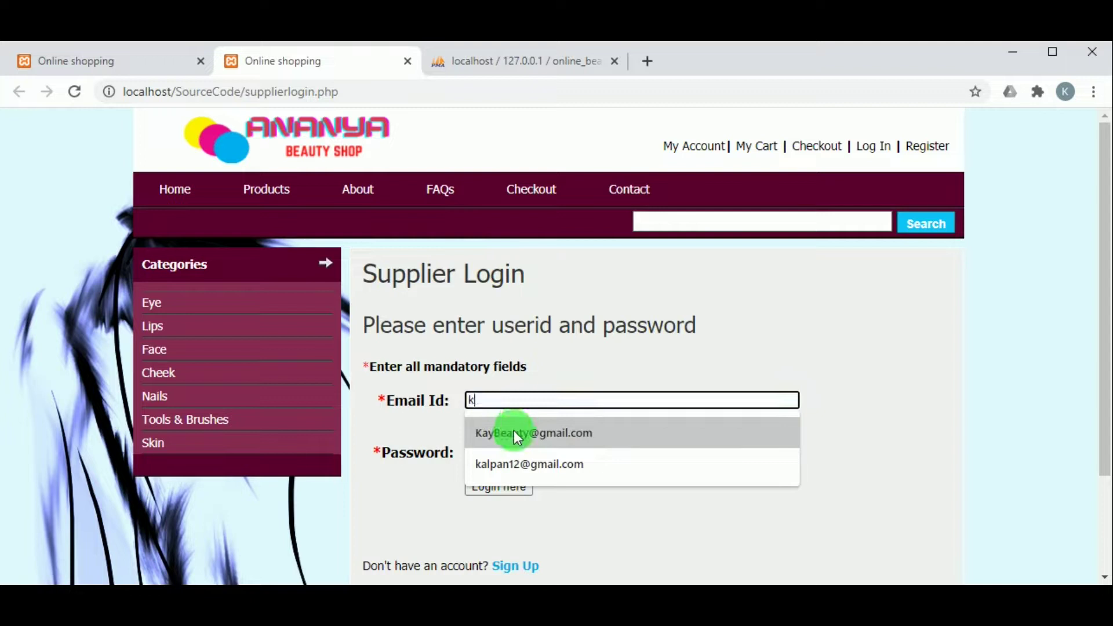
left_click(511, 430)
double_click(520, 408)
Log in with the supplier password, view the Matt Compact sale report, then log out
left_click(520, 435)
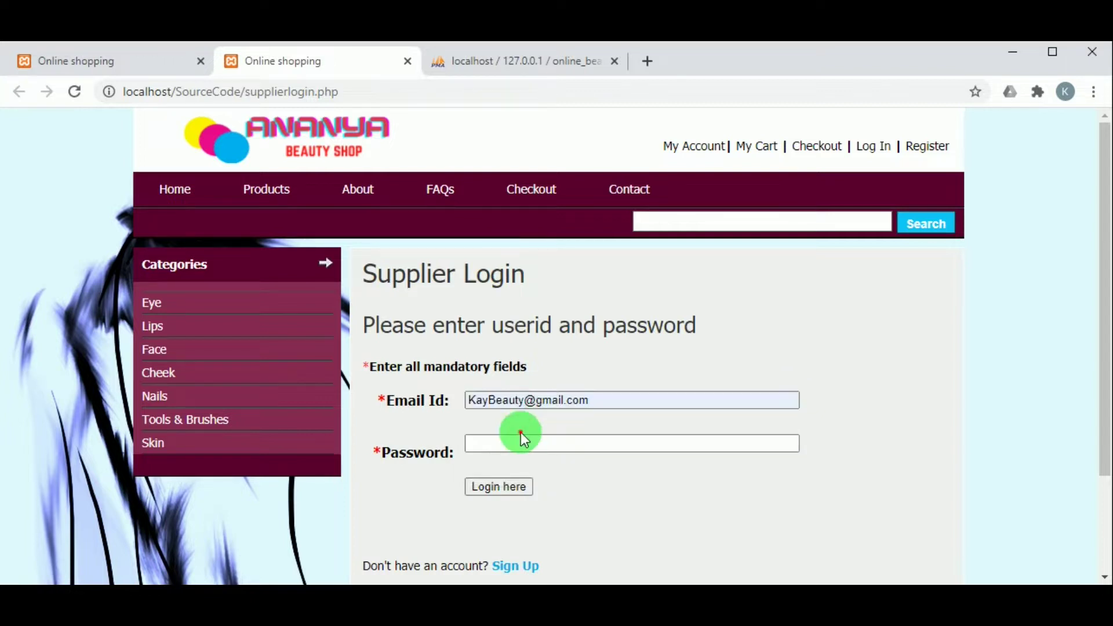
type("*********")
left_click(509, 486)
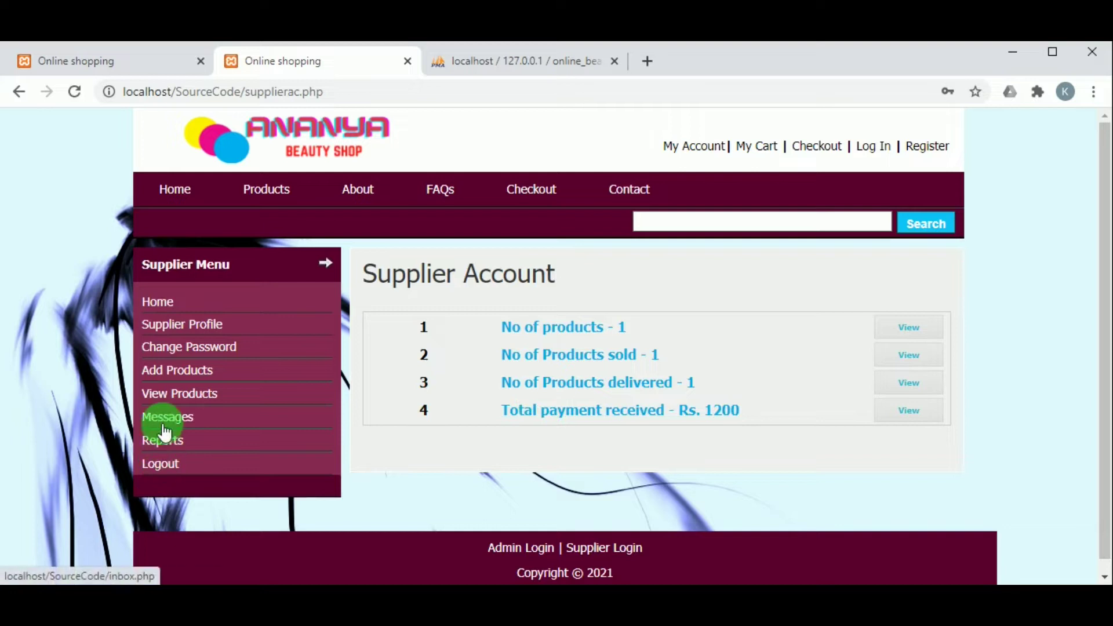
left_click(163, 446)
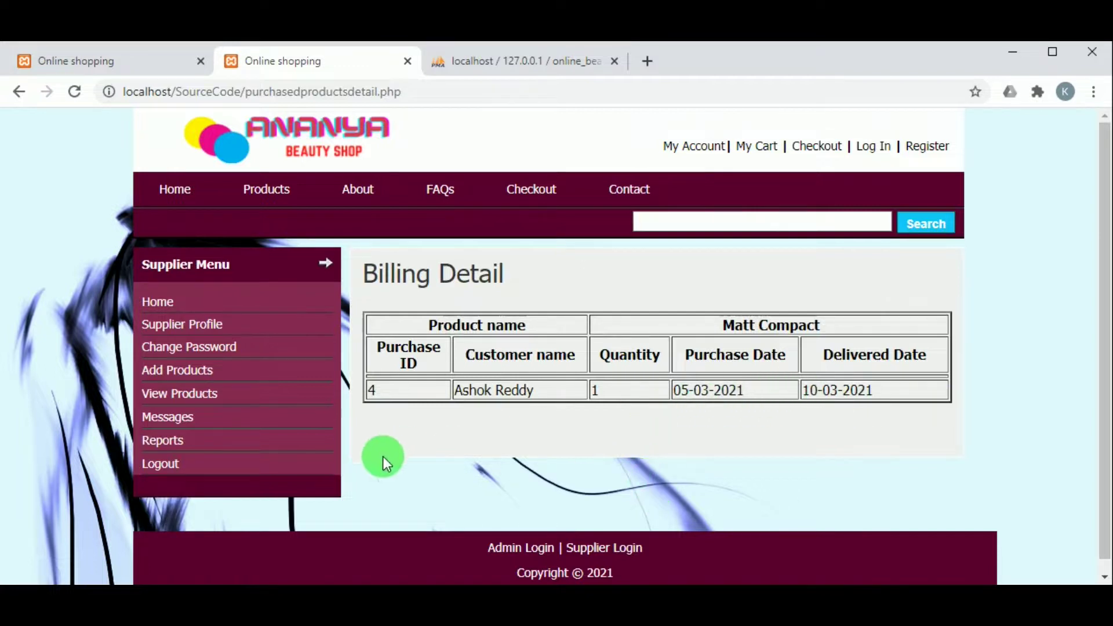
left_click(168, 471)
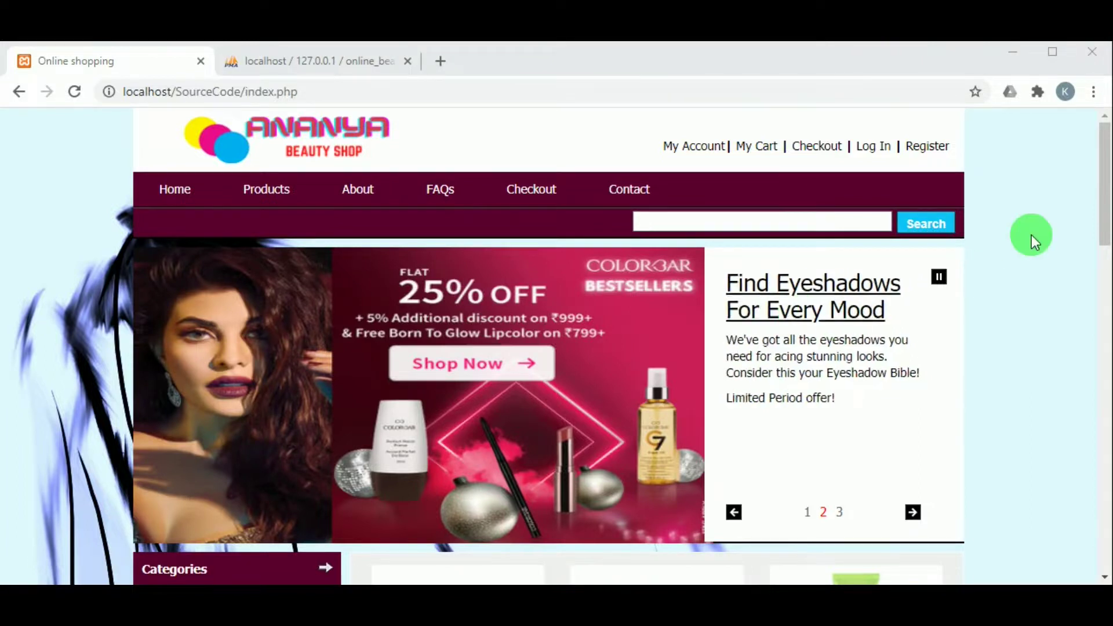
Log in to the administrator page with Login Id 'admin' and its password
scroll(1031, 235, "down", 16)
left_click(523, 537)
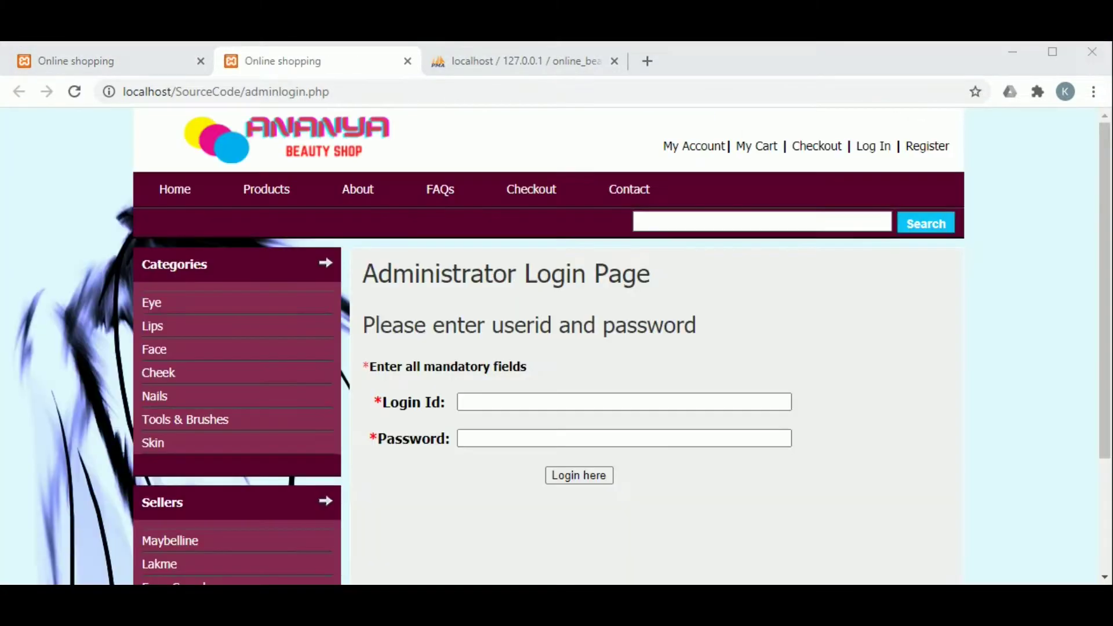
left_click(763, 401)
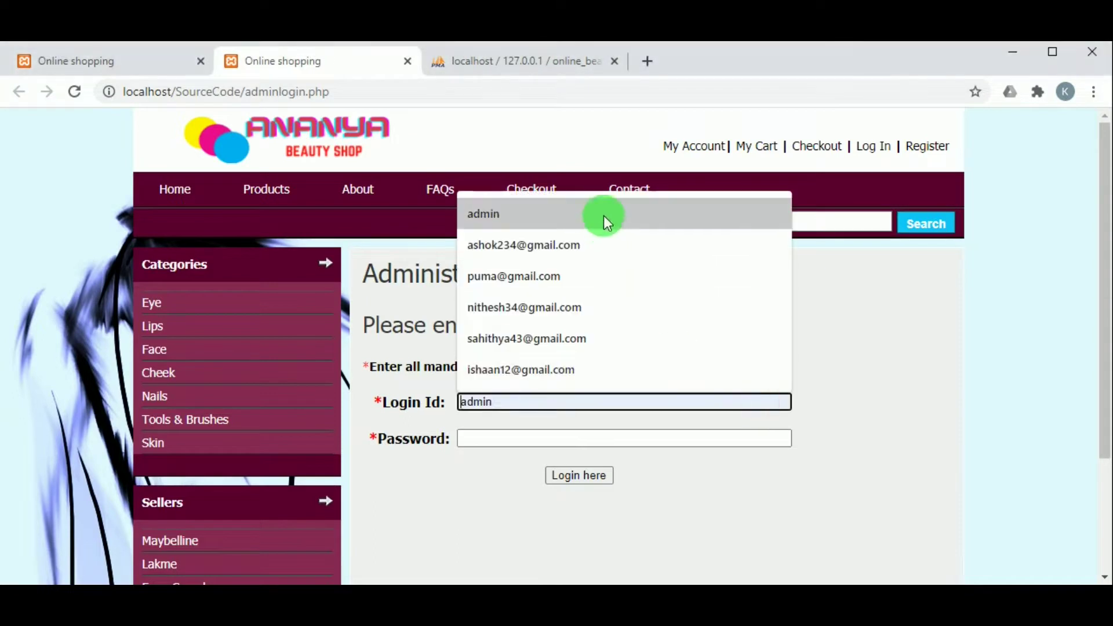
left_click(603, 216)
left_click(493, 442)
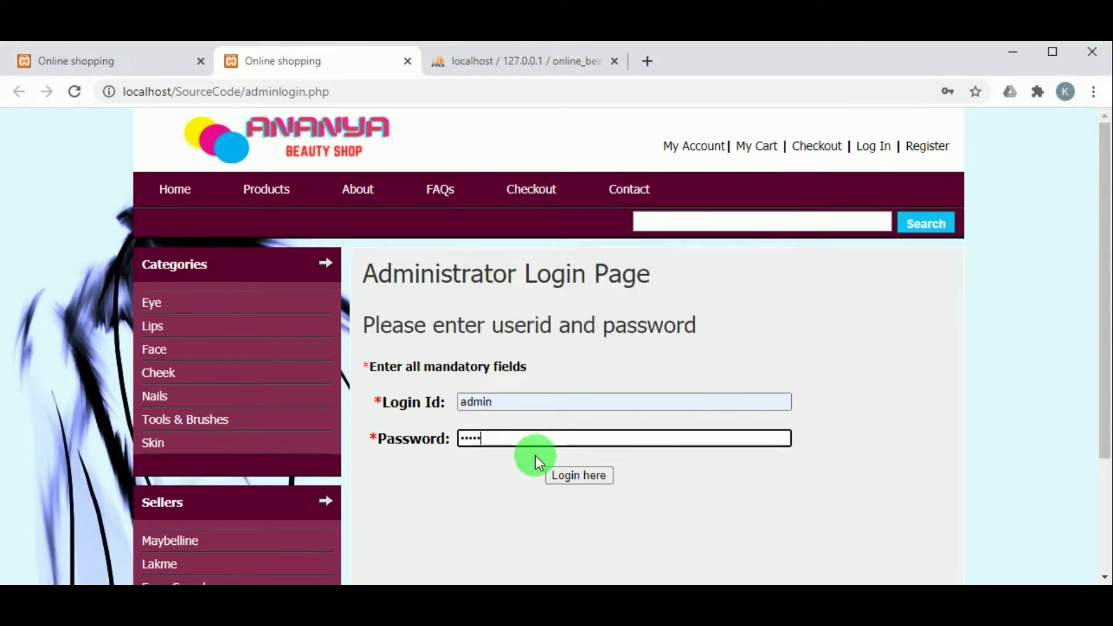
left_click(565, 471)
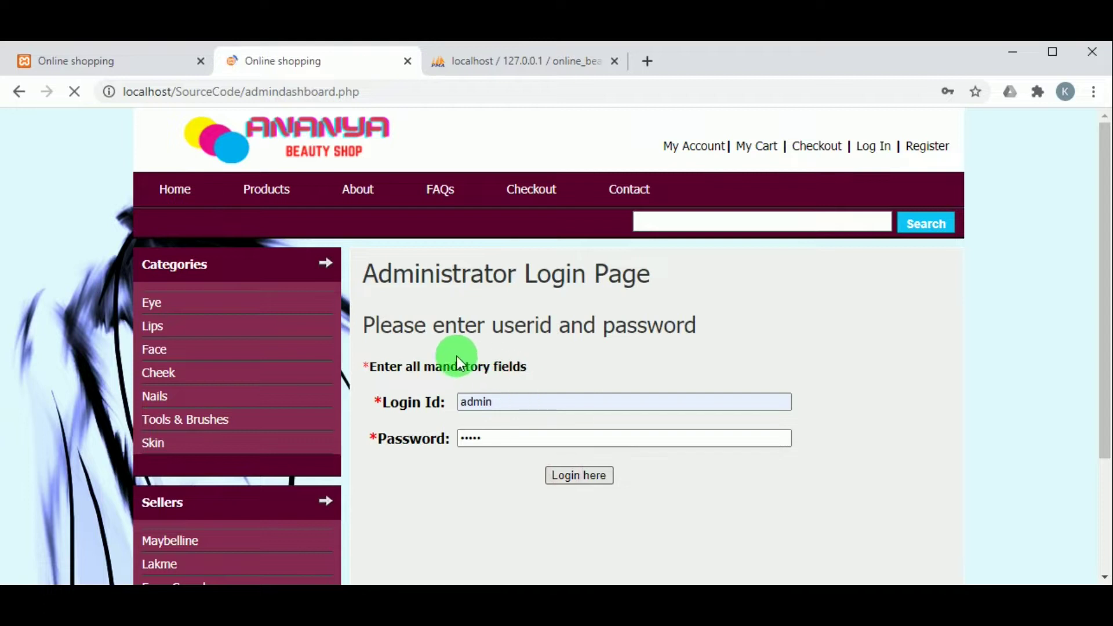
Check the two-message admin inbox, including the thank you note, then log out
scroll(330, 335, "down", 2)
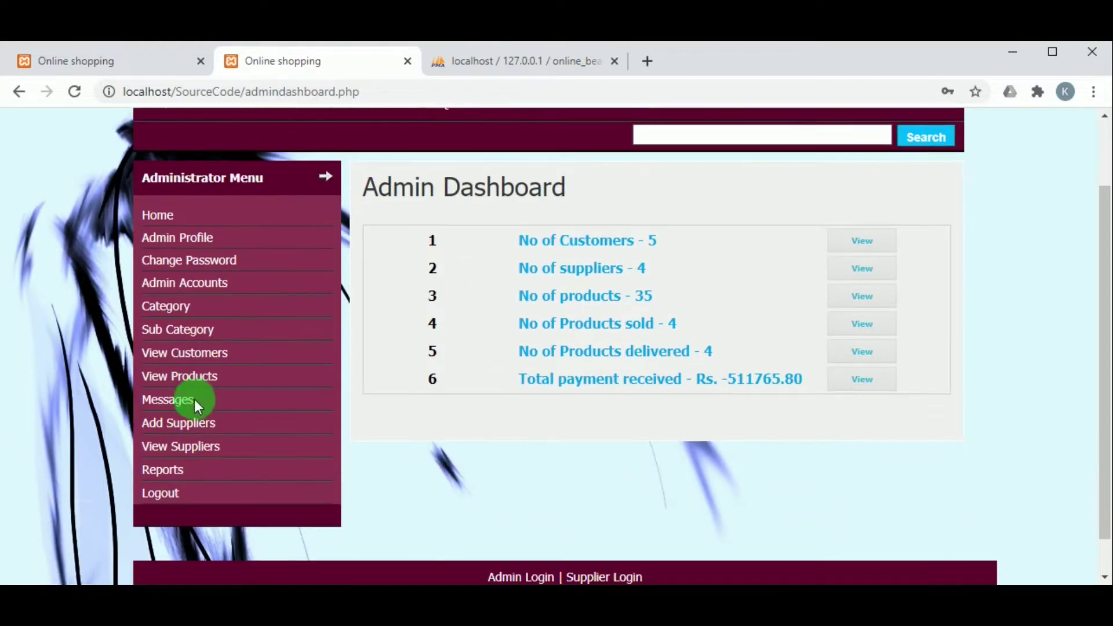
left_click(188, 406)
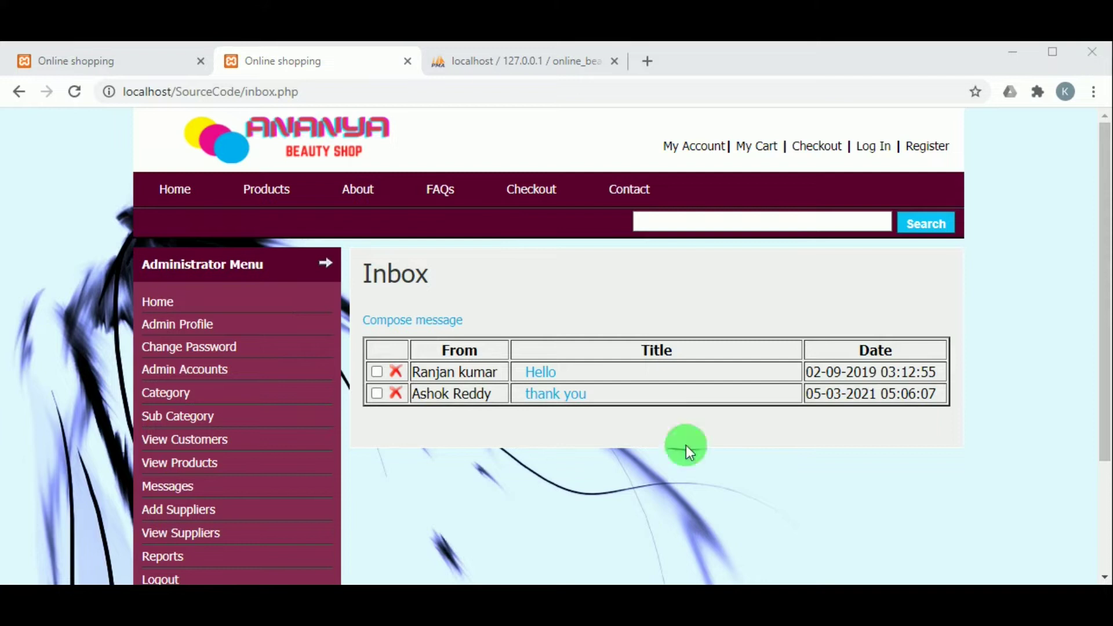
scroll(128, 423, "down", 3)
left_click(164, 425)
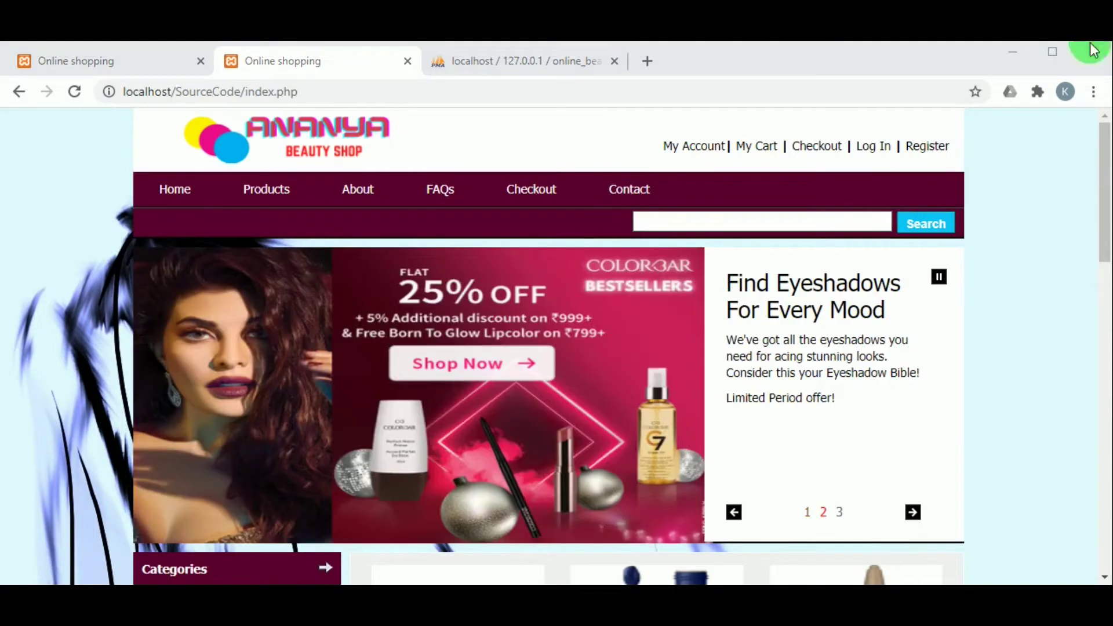
Scroll through the storefront home page listing products like Faces Canada Compact at Rs. 1200.00
scroll(733, 199, "down", 6)
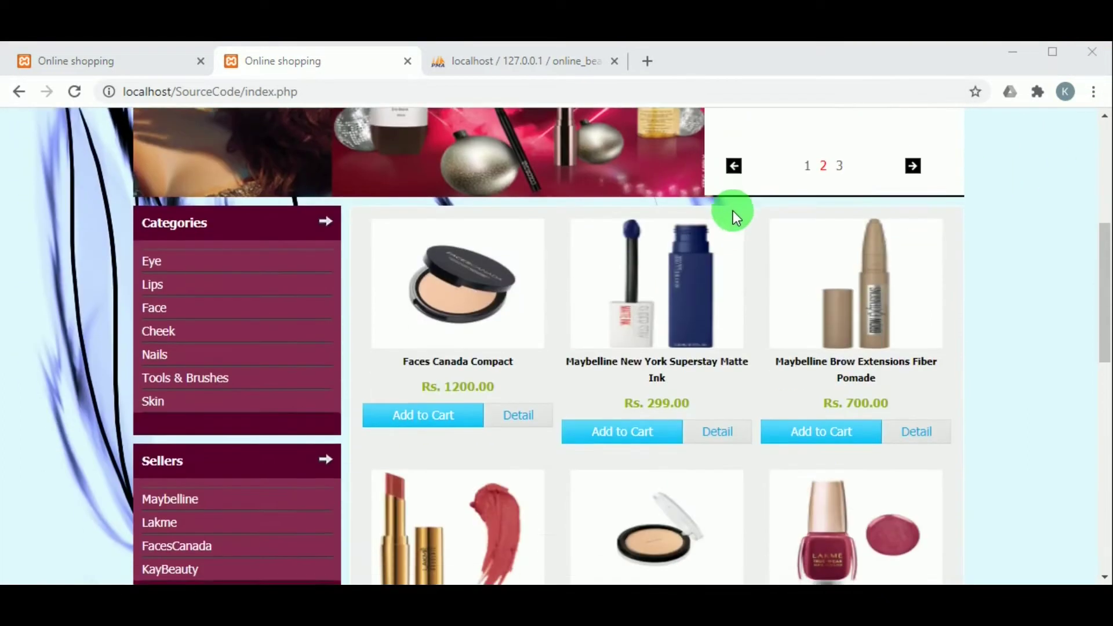
scroll(733, 211, "up", 6)
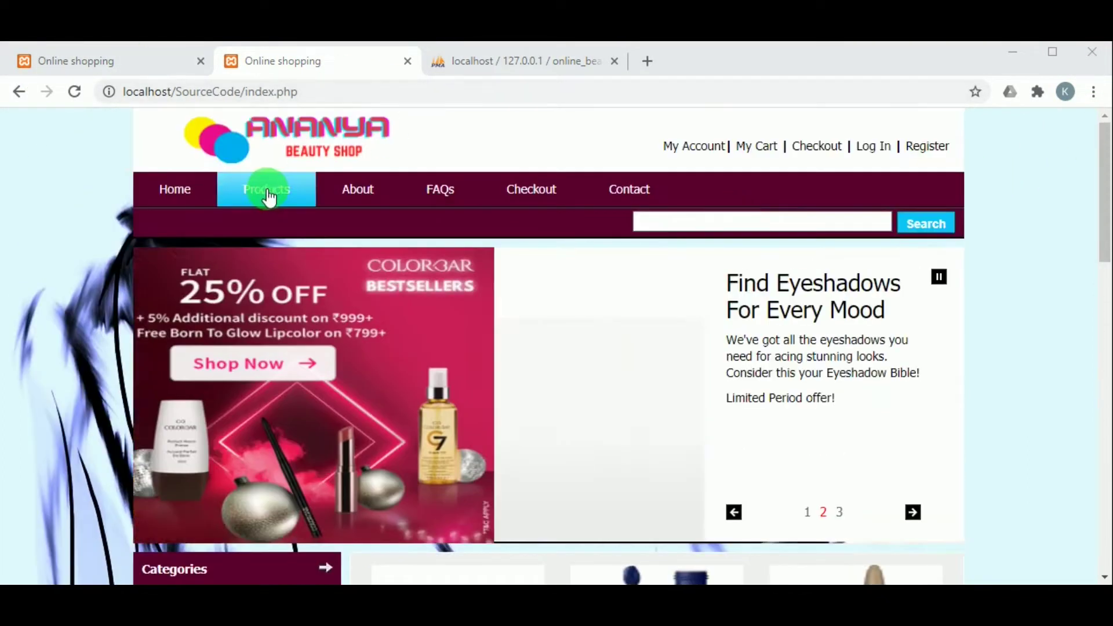
scroll(582, 267, "down", 10)
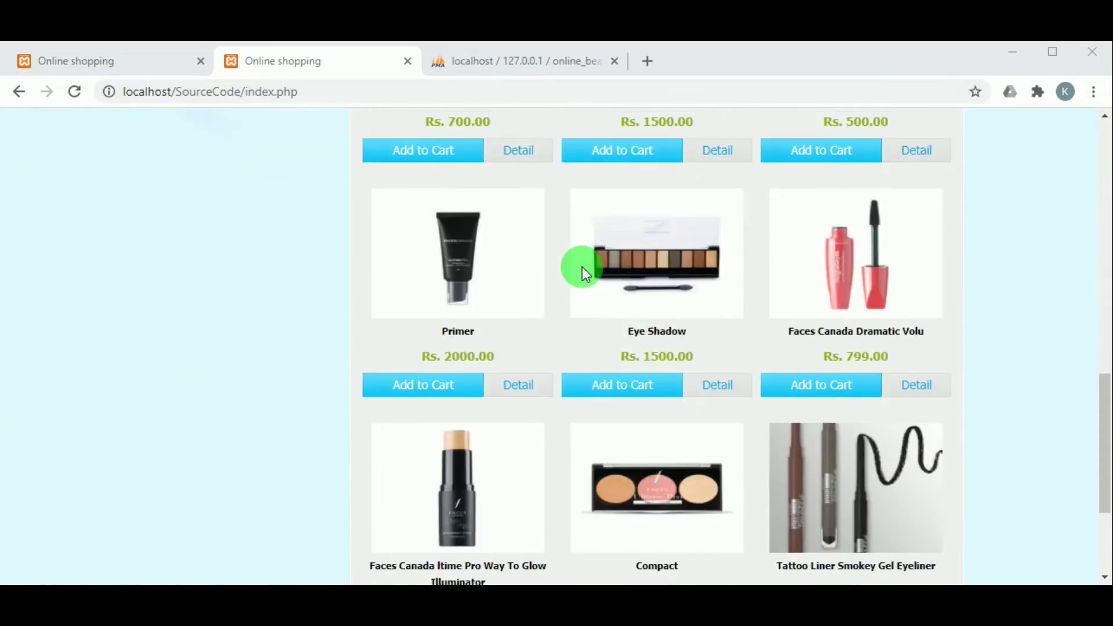
scroll(582, 266, "up", 10)
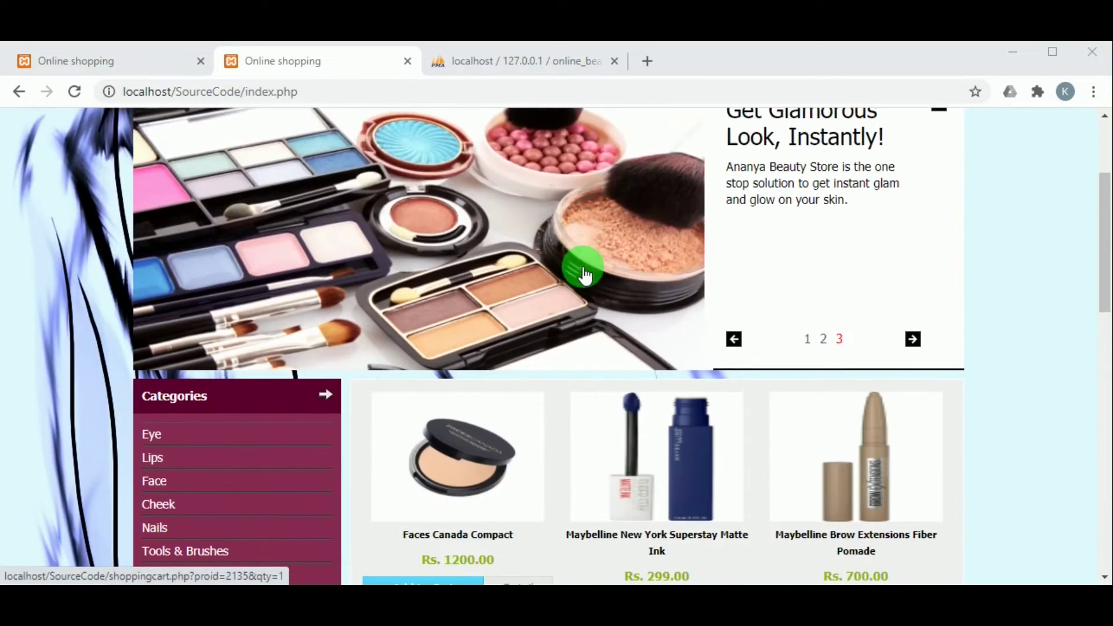